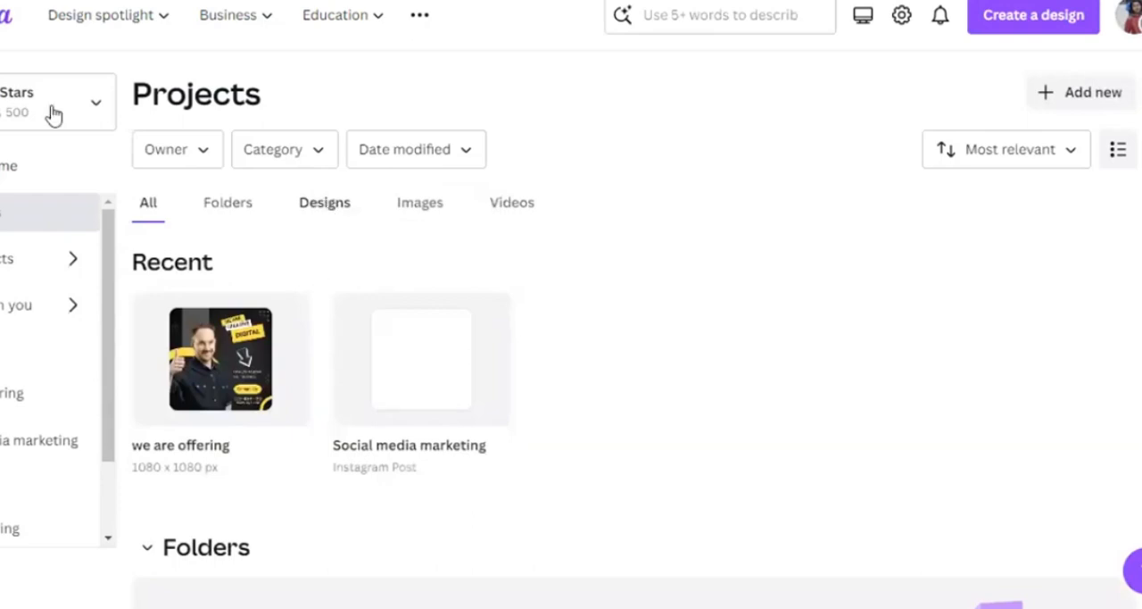
- View the home page and the Templates page, and return to the home page
click(8, 166)
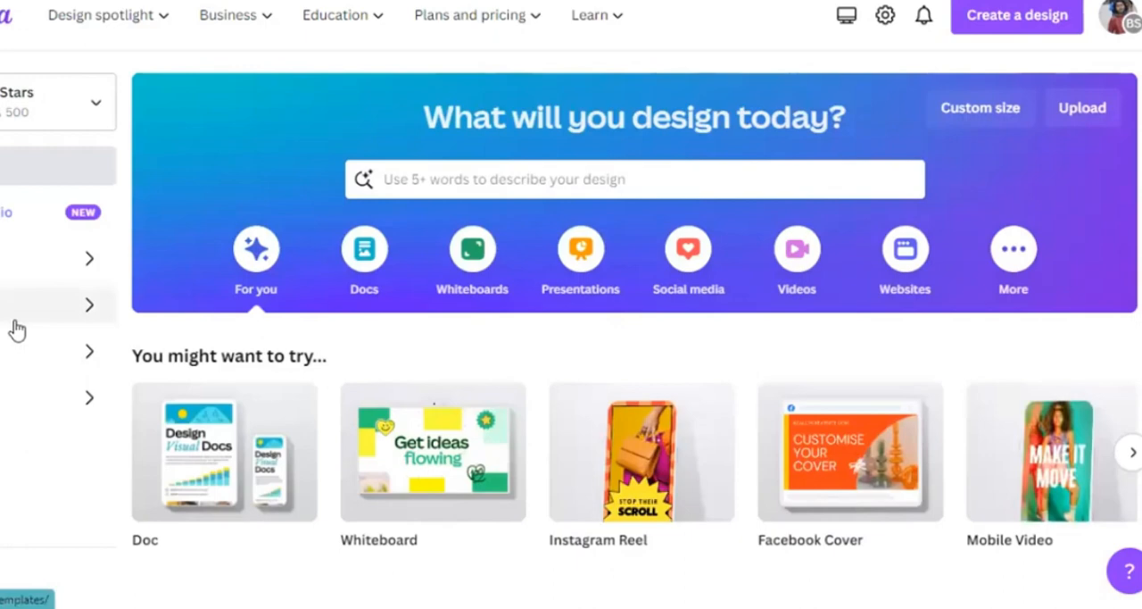
click(15, 328)
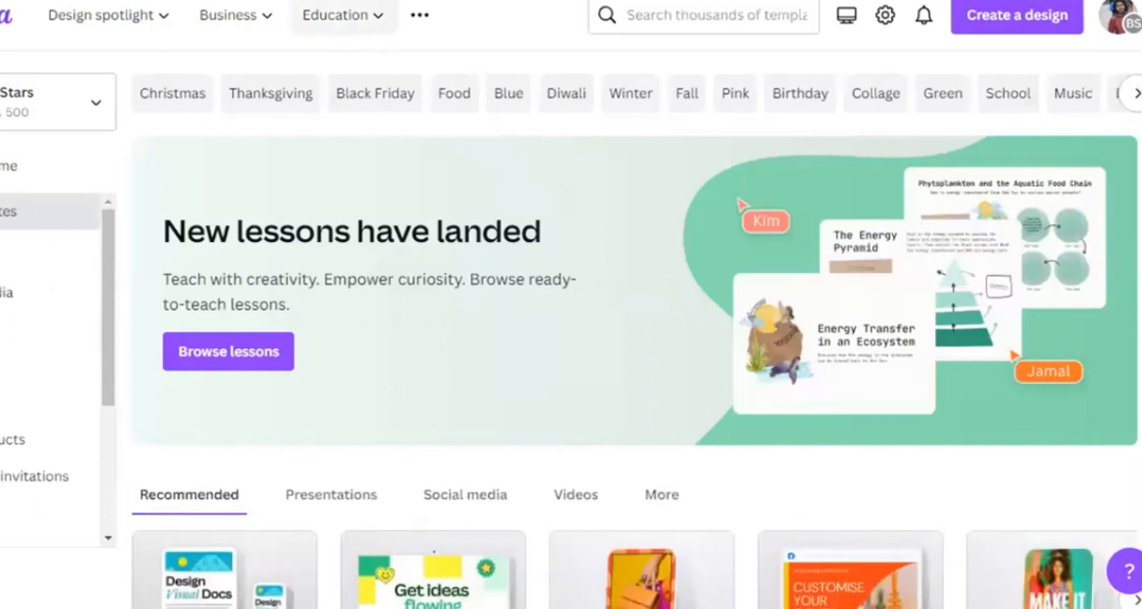
click(9, 166)
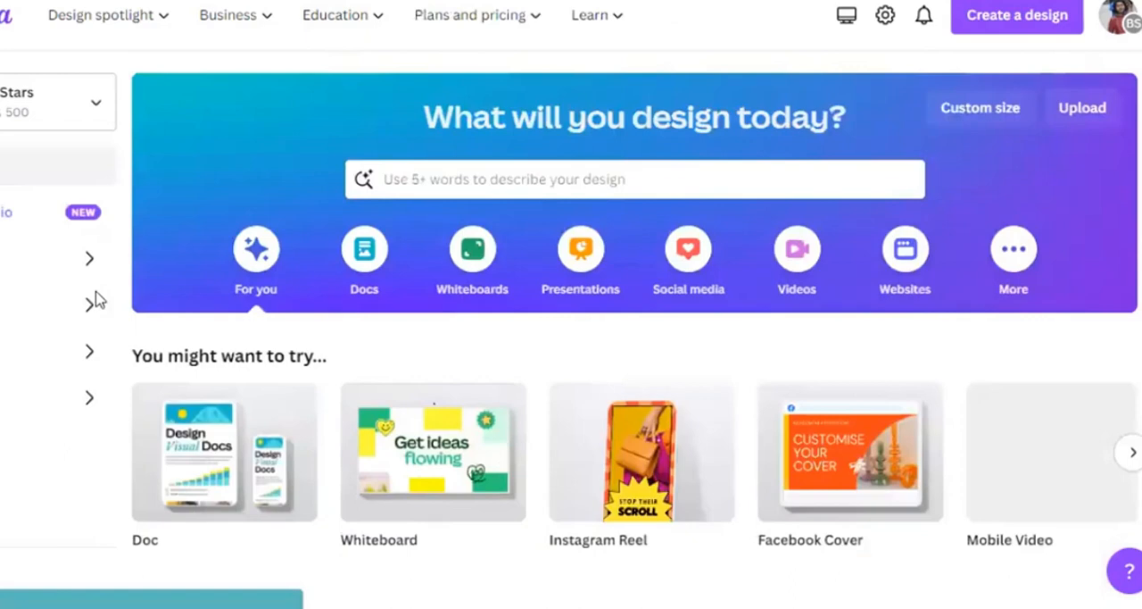
- Open the Brand Kit, review its logos, colors and fonts sections, and return to the home page
click(36, 355)
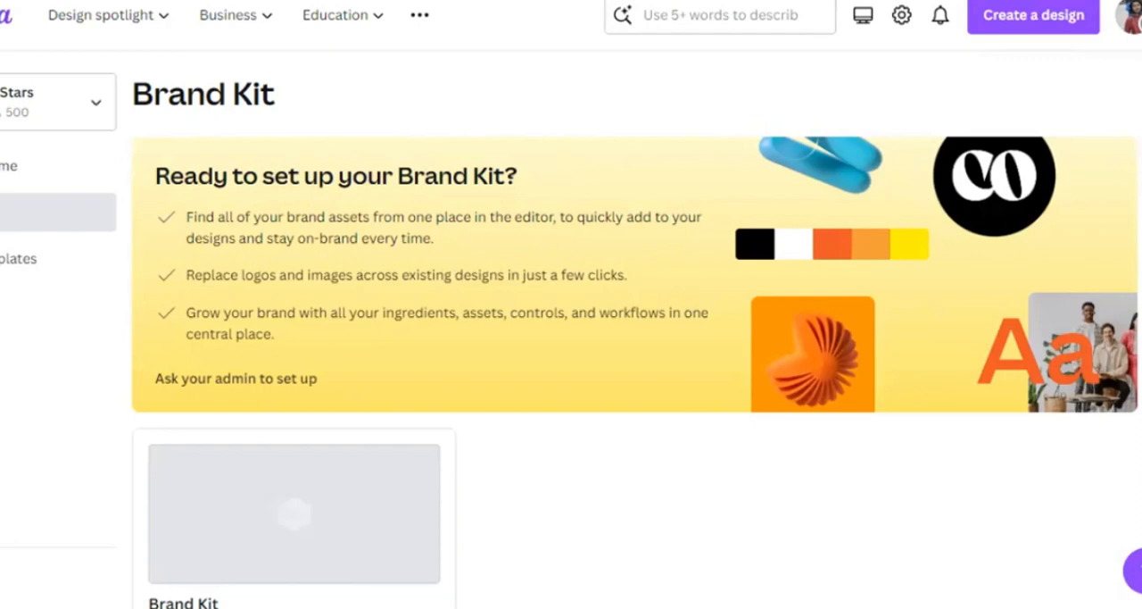
scroll(634, 329, down, 1)
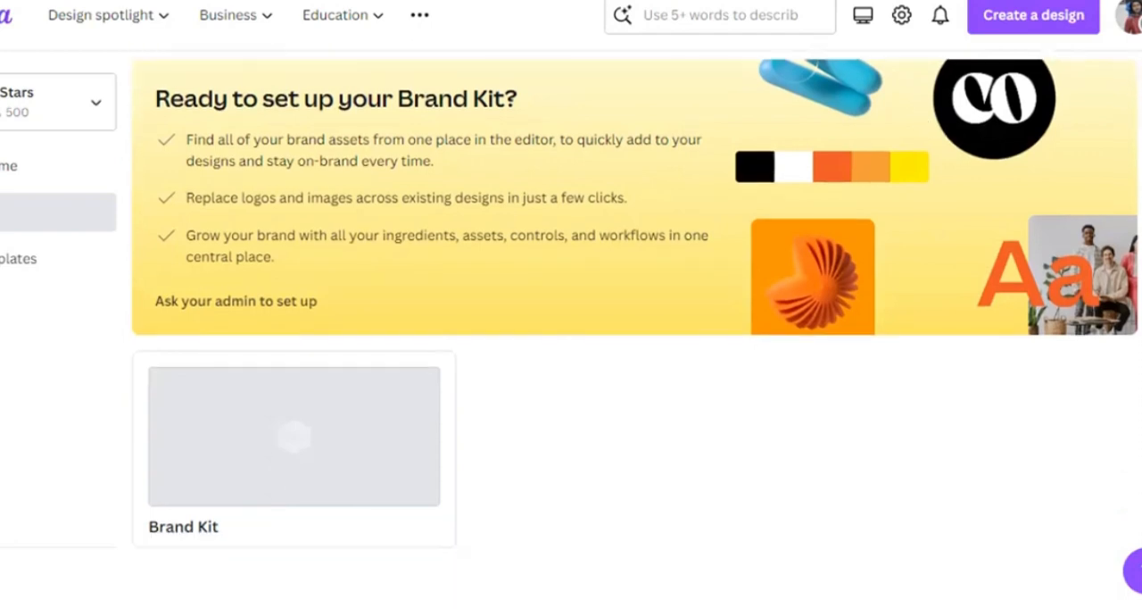
click(281, 407)
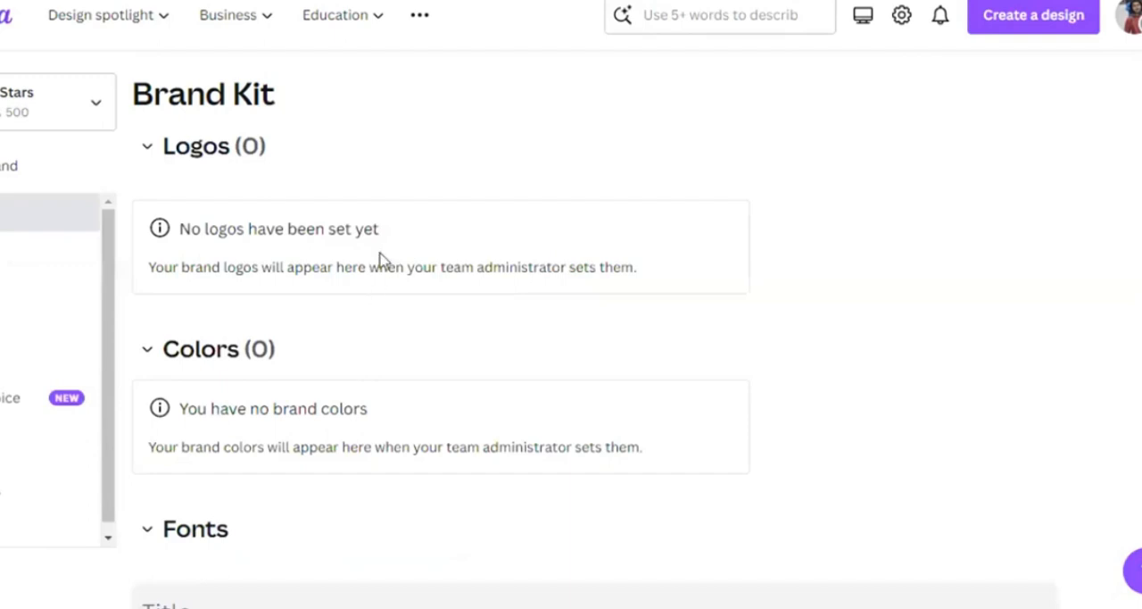
scroll(379, 259, down, 4)
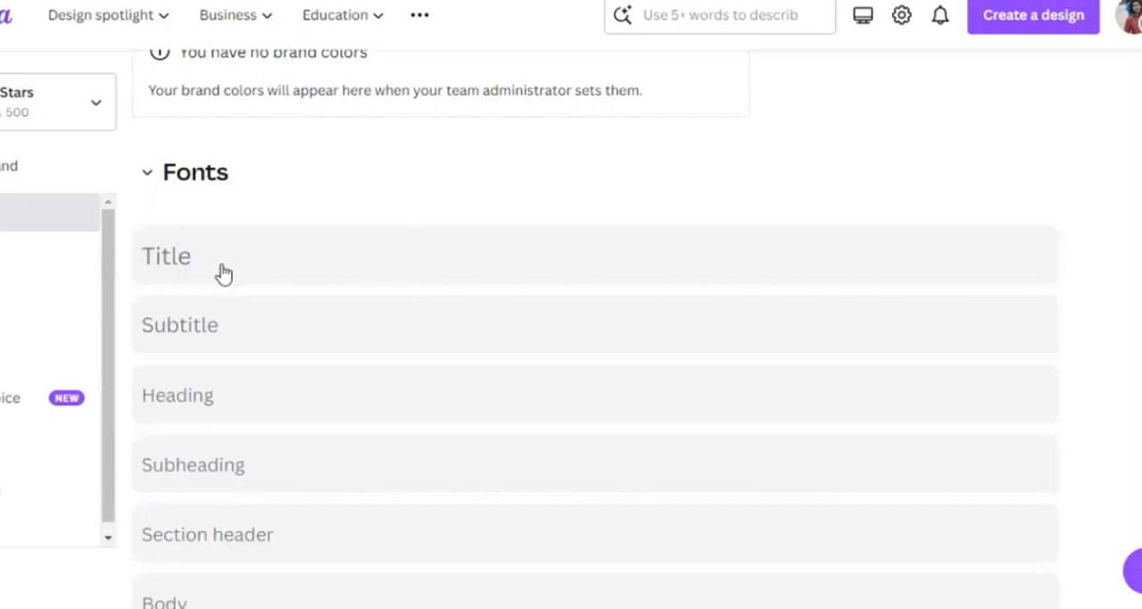
scroll(223, 273, up, 1)
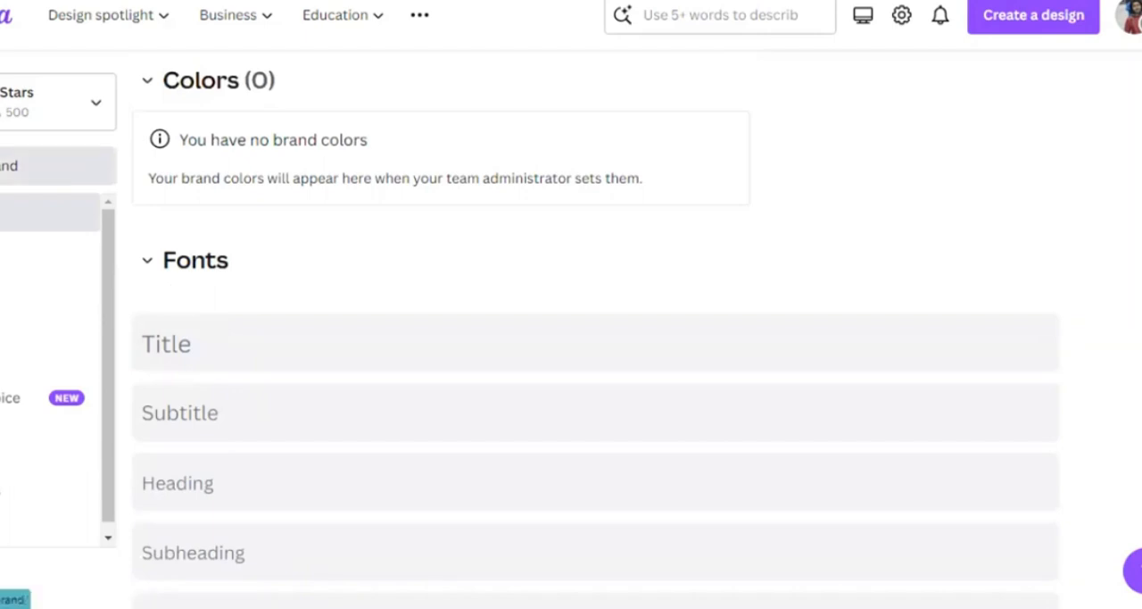
click(7, 166)
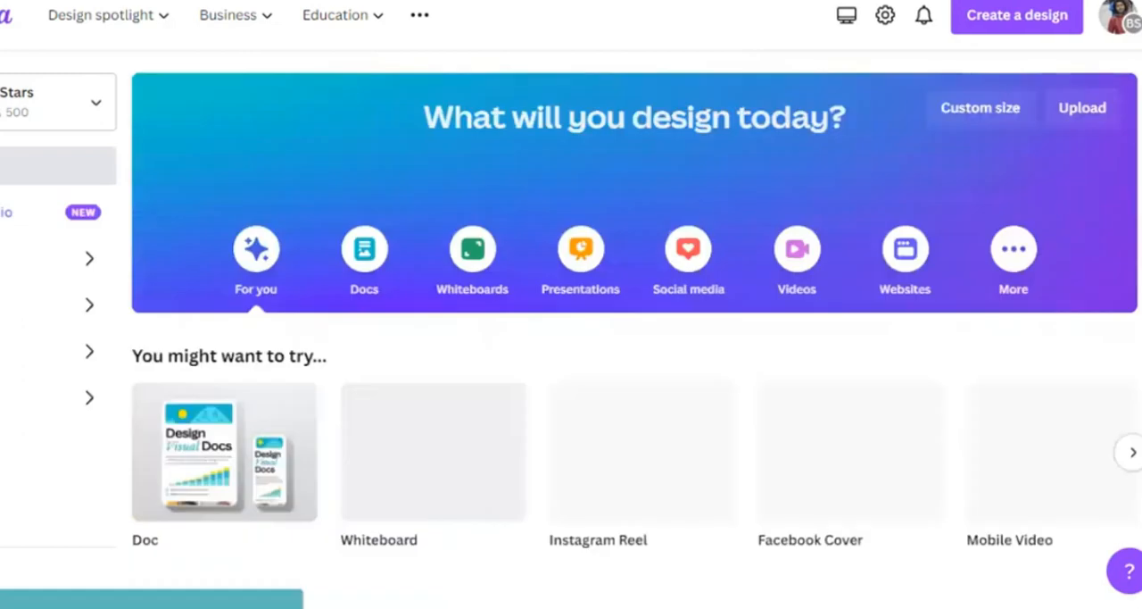
- Open the Apps page and browse the featured and trending apps
click(10, 398)
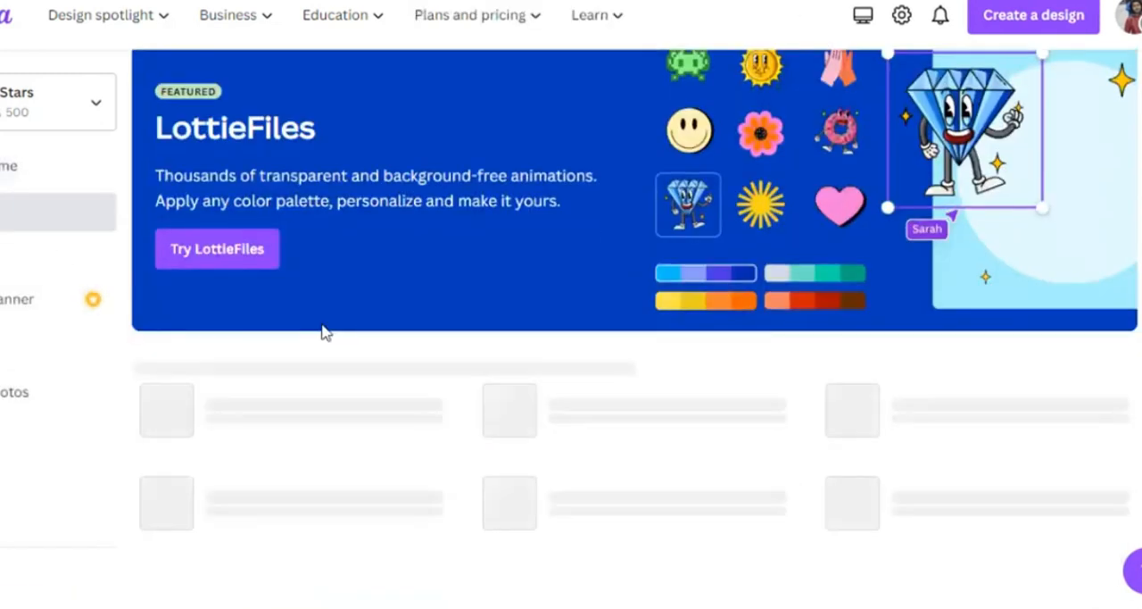
scroll(326, 332, down, 1)
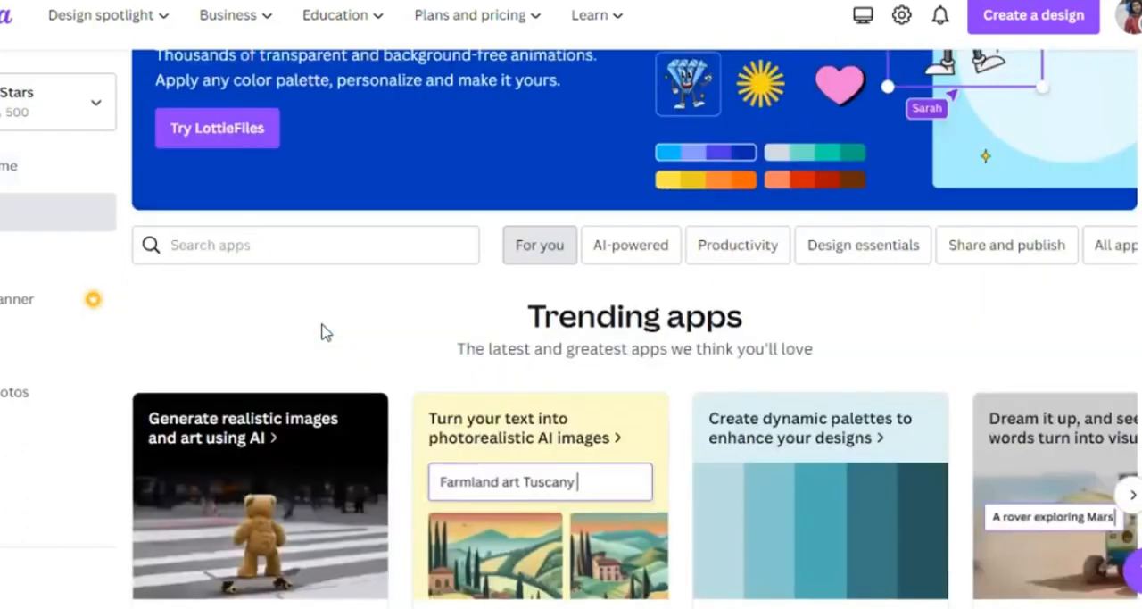
scroll(324, 332, down, 1)
scroll(324, 333, down, 1)
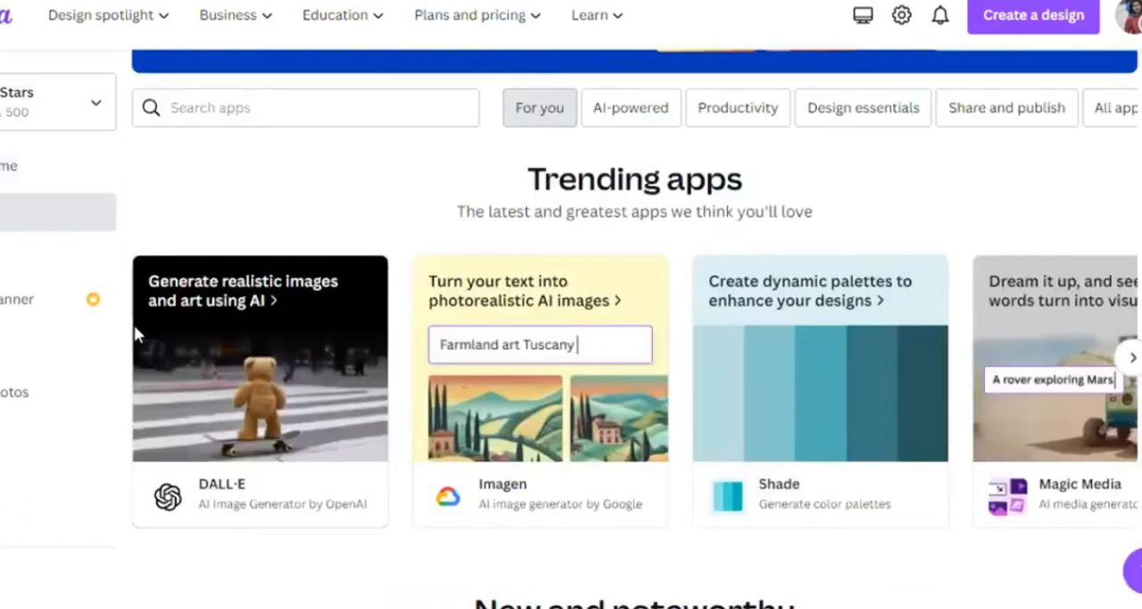
scroll(331, 244, down, 1)
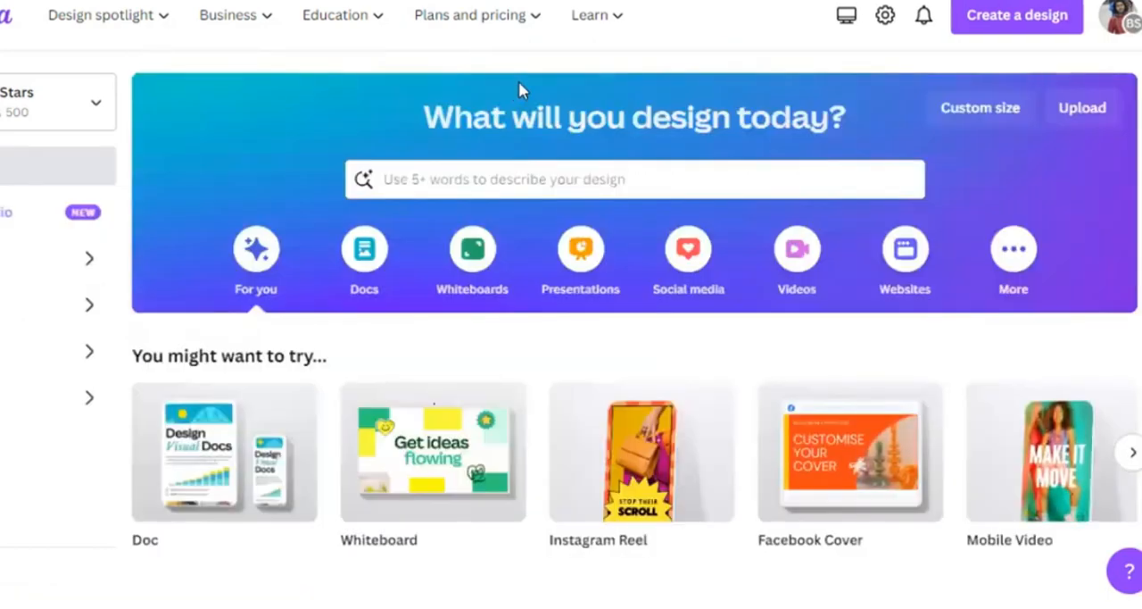
- Create a new blank design using the Instagram Post (Square) format, 1080 × 1080 px
click(986, 33)
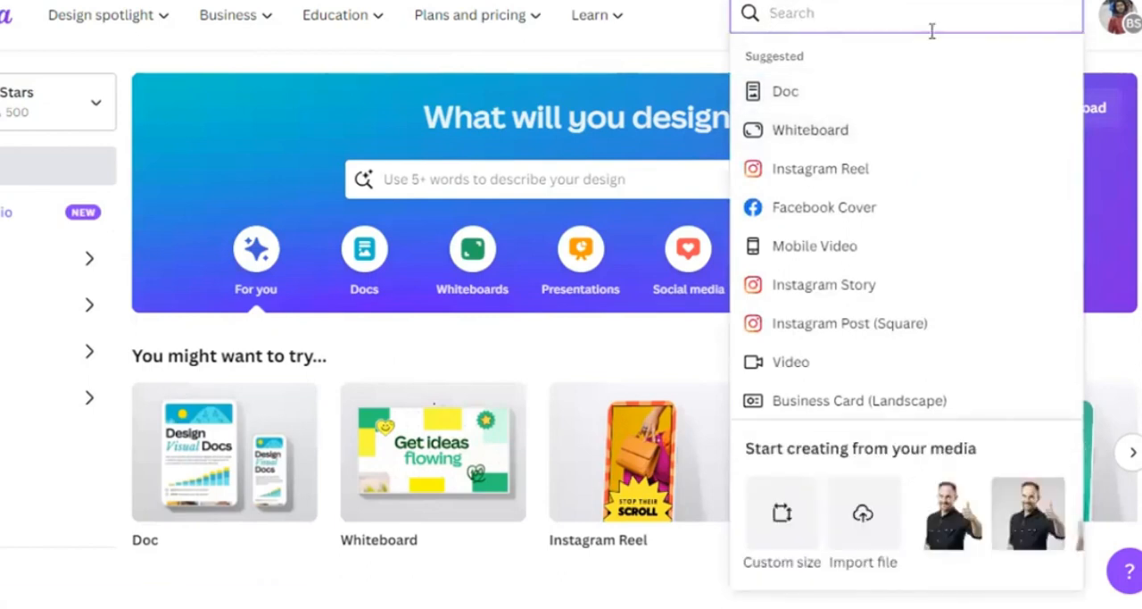
scroll(866, 265, down, 2)
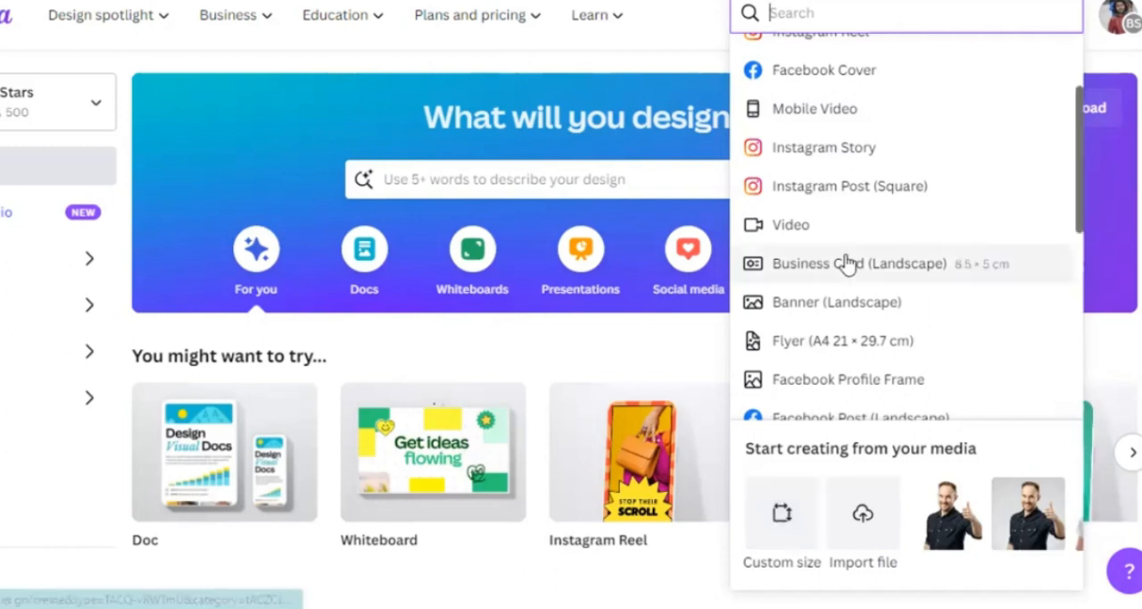
scroll(849, 262, up, 2)
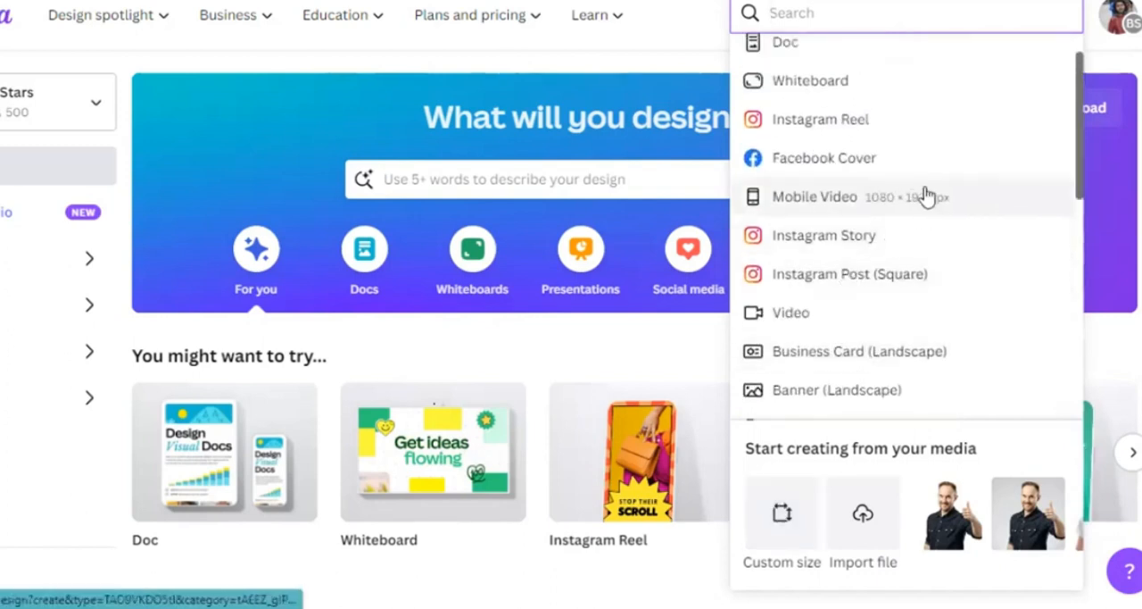
scroll(864, 143, up, 1)
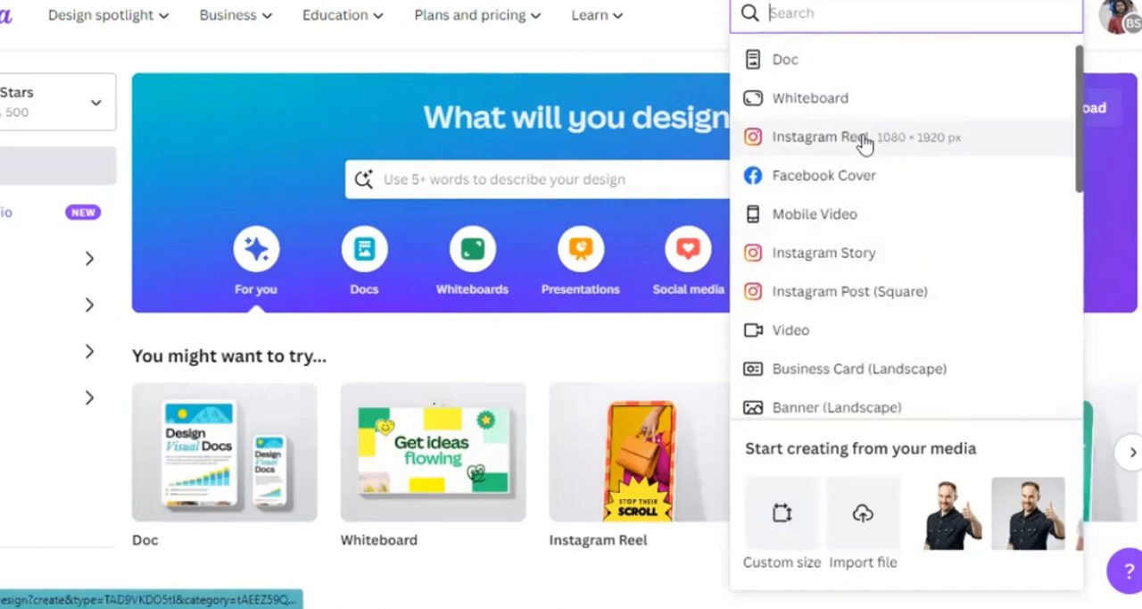
click(915, 306)
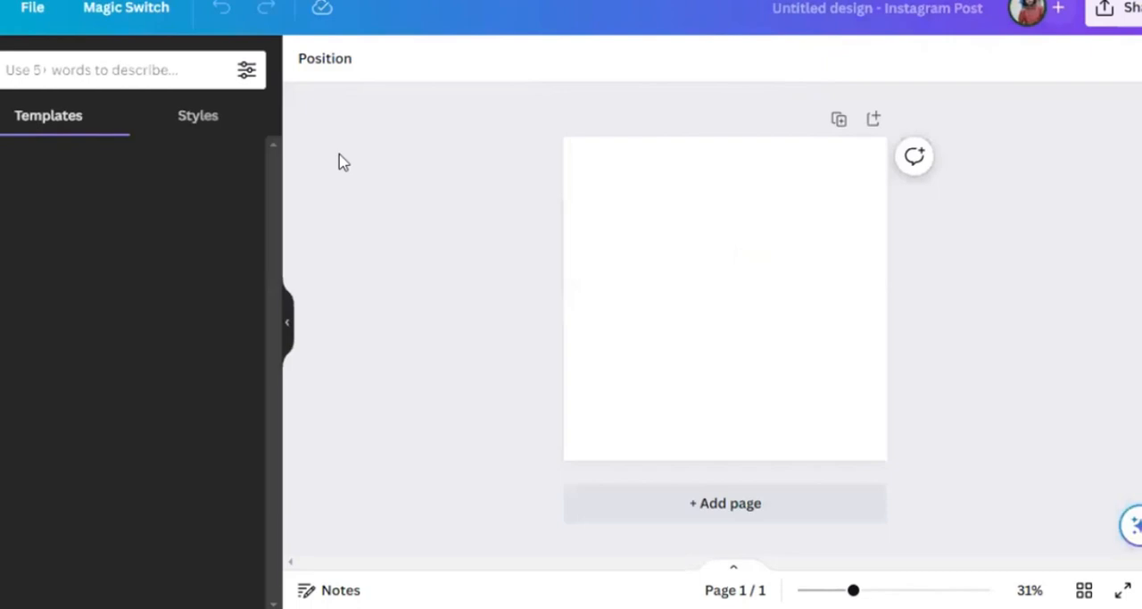
- Choose a custom size in Magic Switch and set the width to 2000 px
click(142, 8)
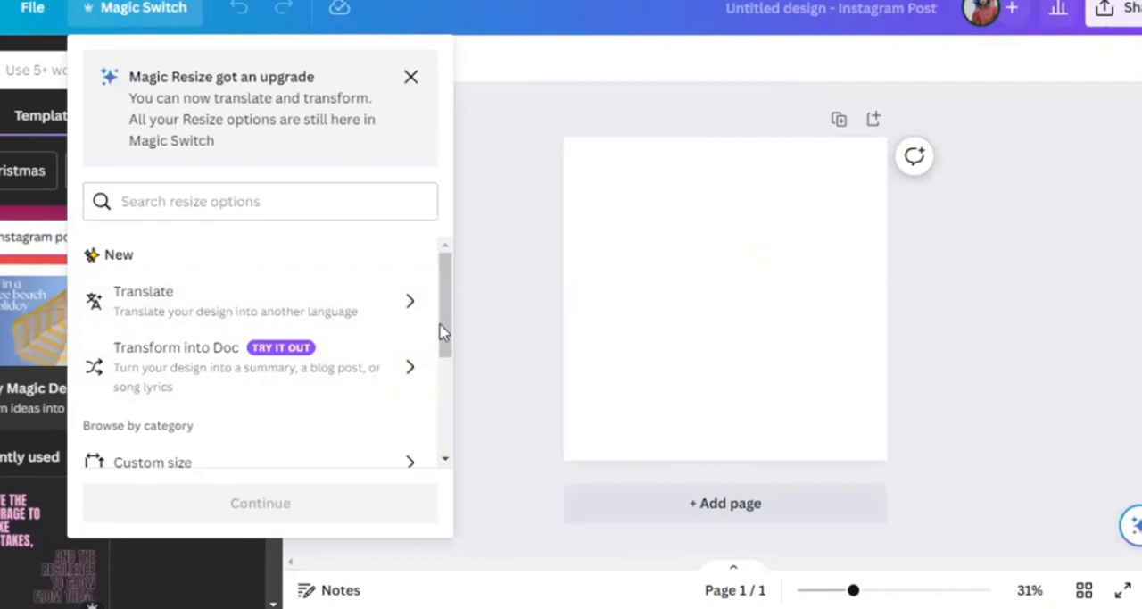
drag(438, 326, 445, 366)
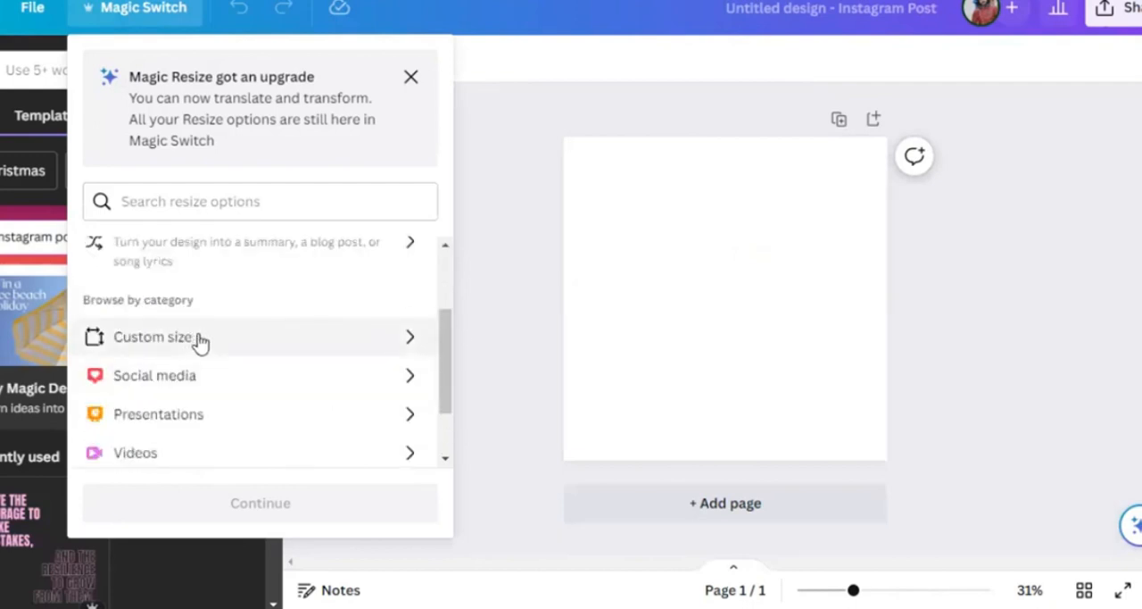
click(412, 338)
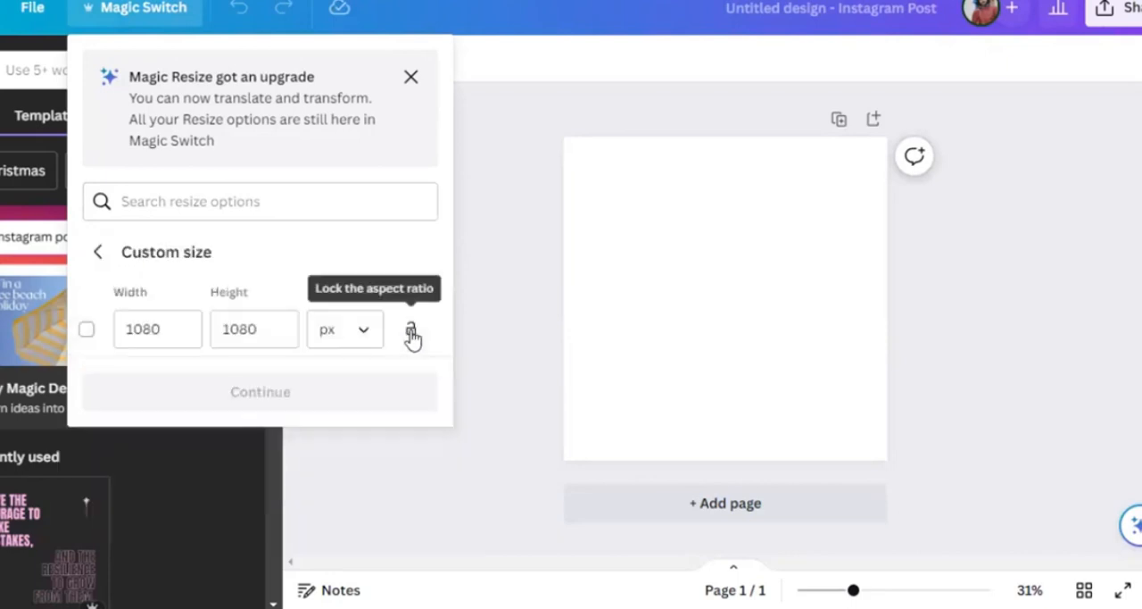
click(195, 332)
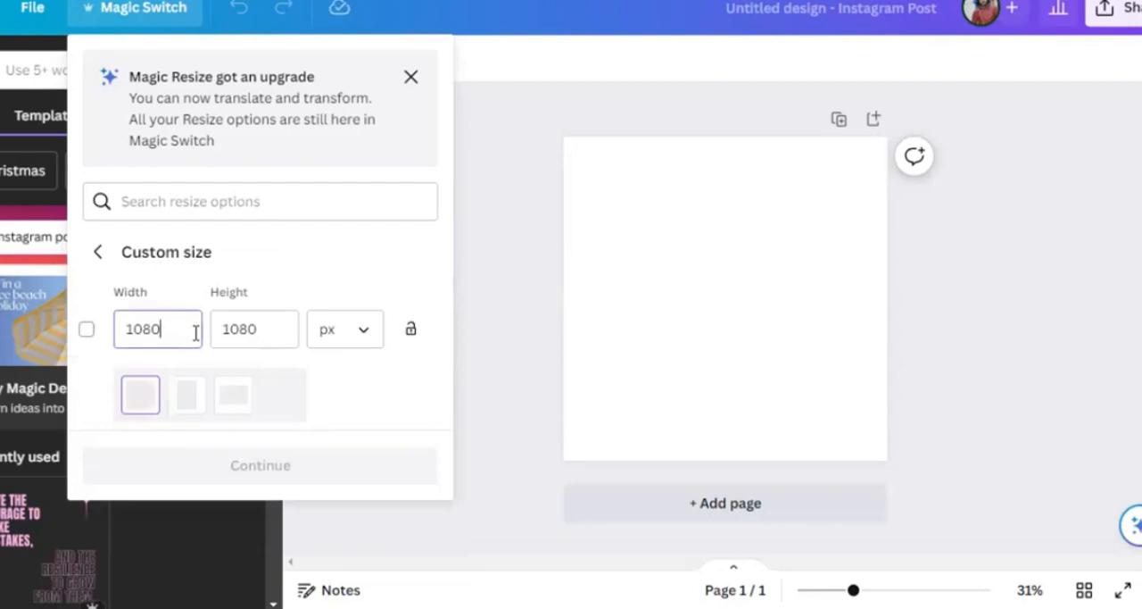
key(BackSpace)
key(BackSpace)
key(BackSpace)
key(BackSpace)
text(2)
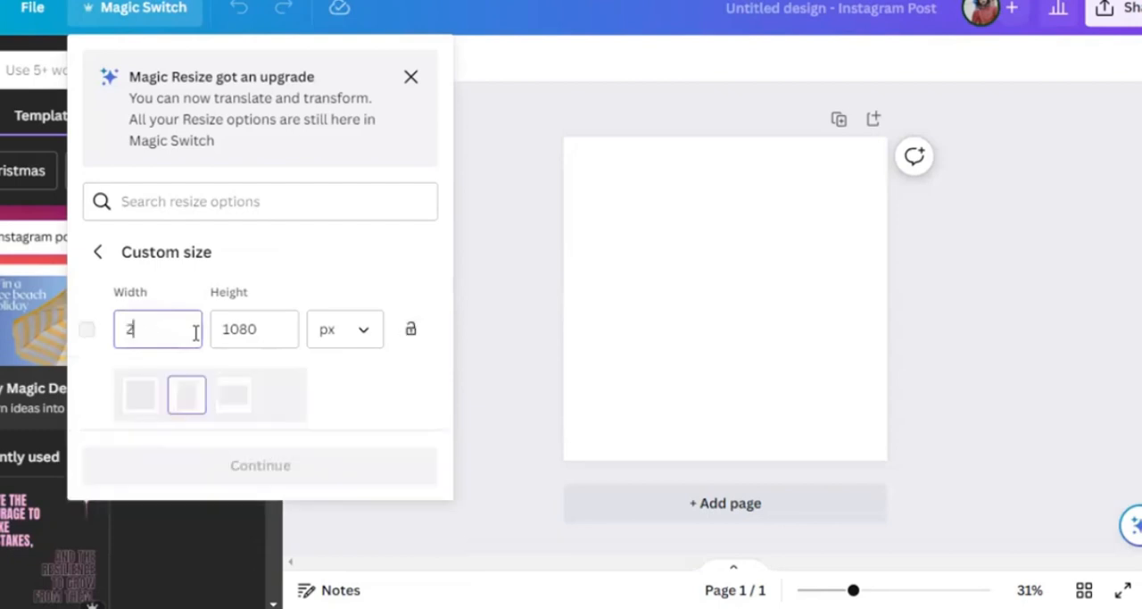
text(000)
key(Tab)
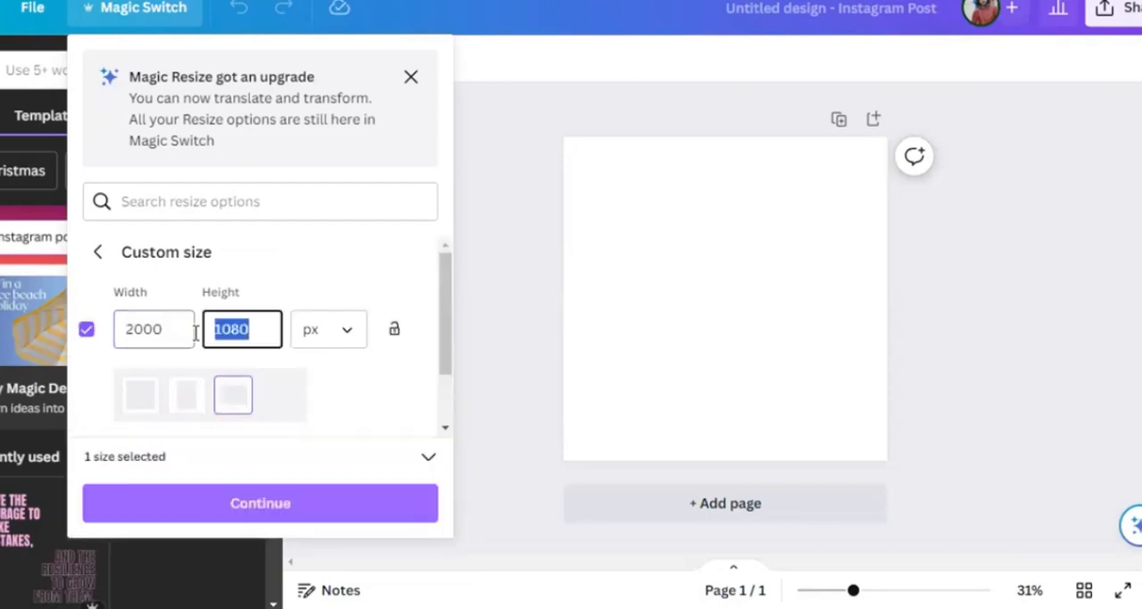
text(2000)
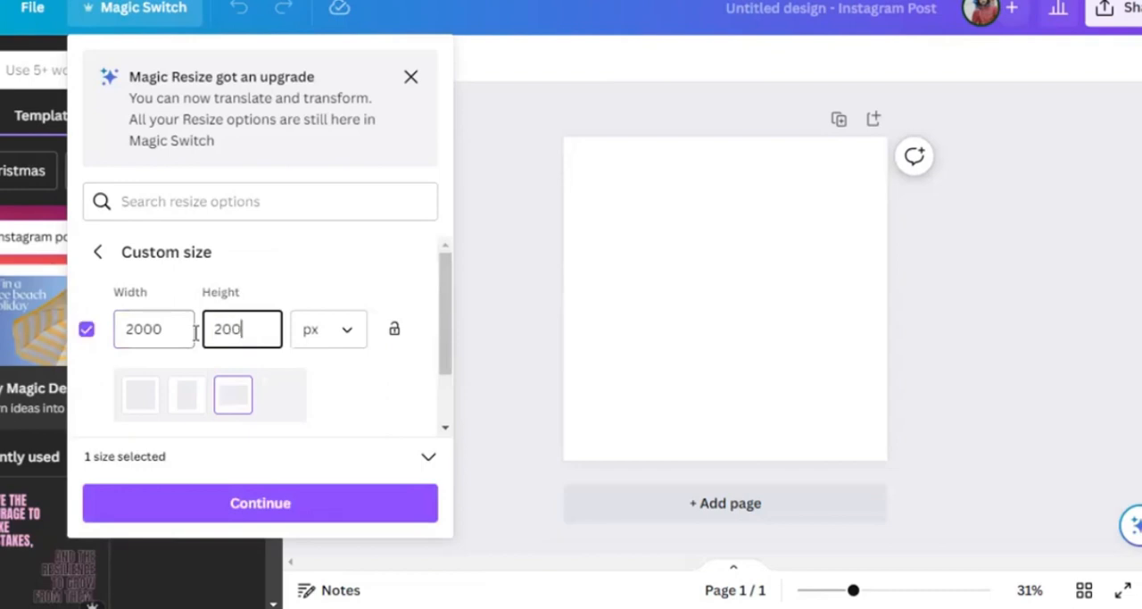
- Set the custom height to 2000 px and resize this design without making a copy
click(154, 511)
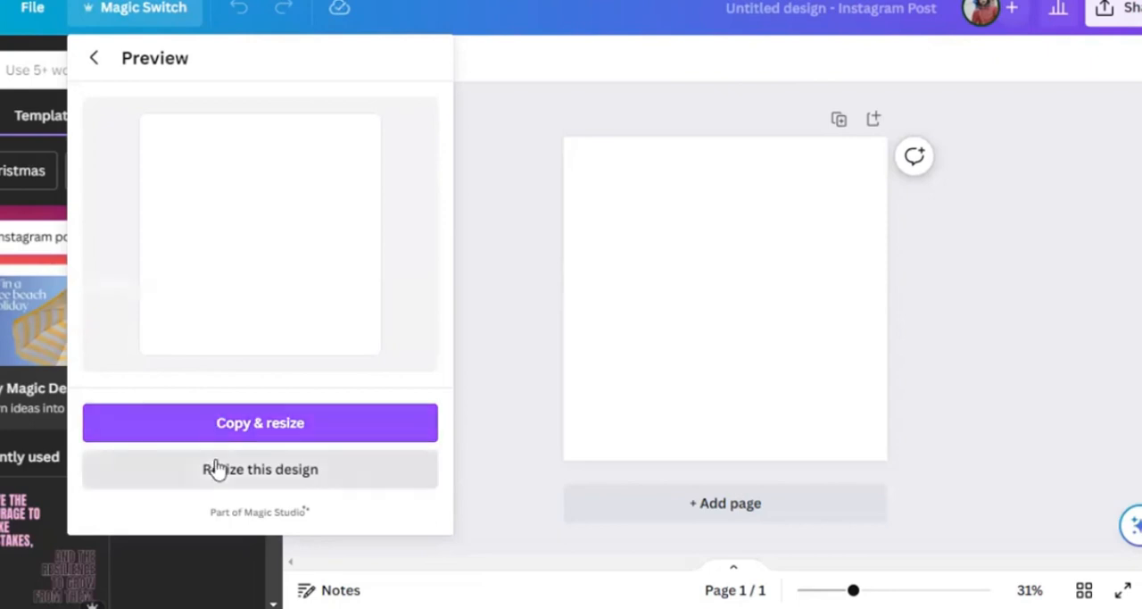
click(312, 467)
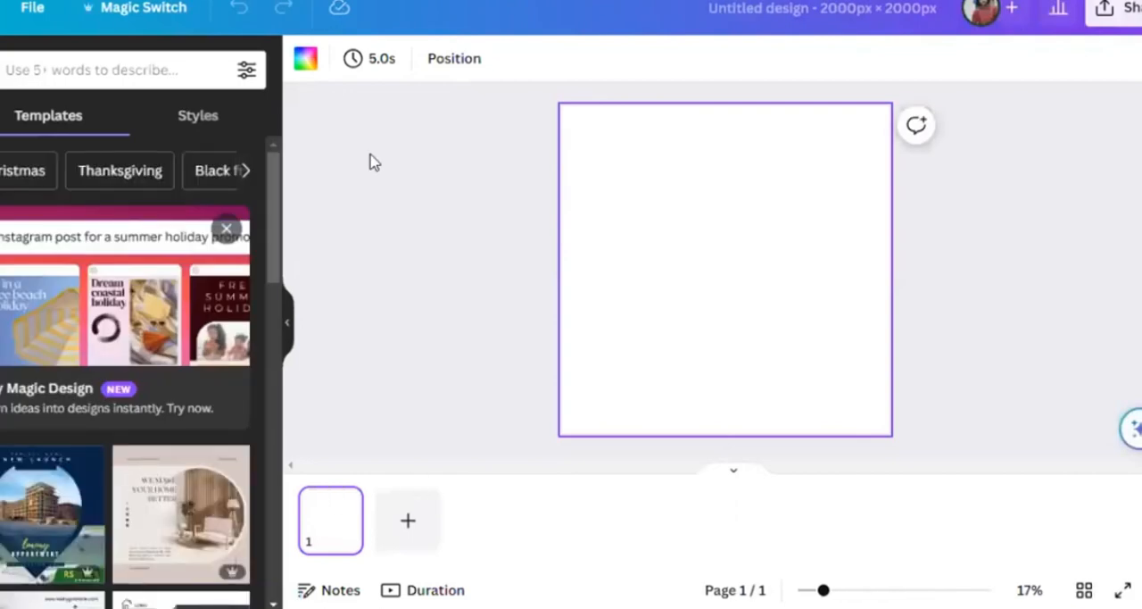
mouse_move(357, 516)
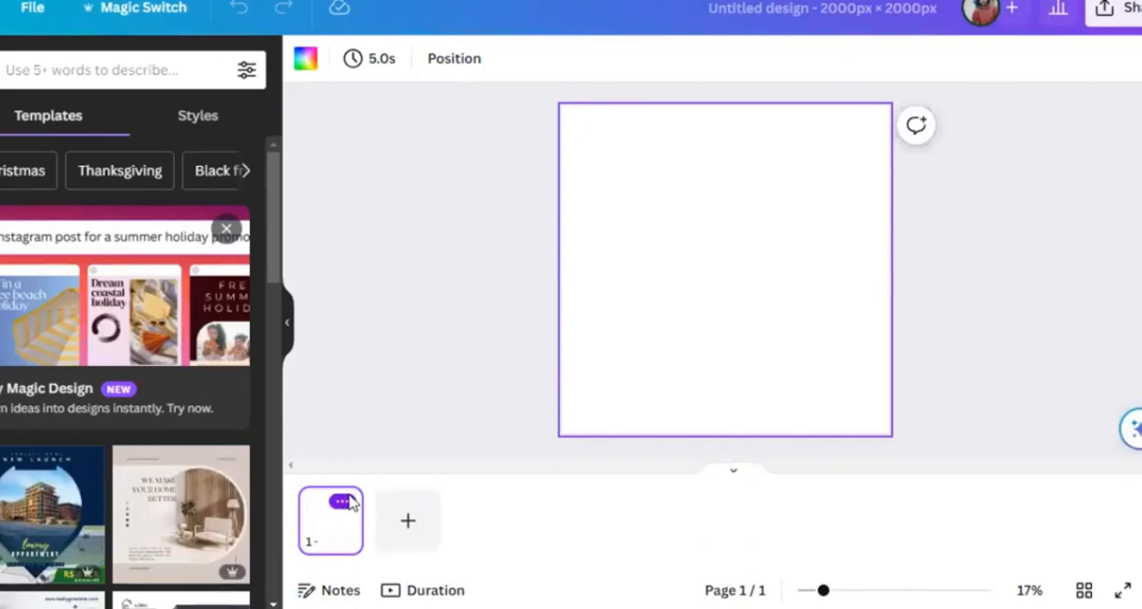
click(346, 500)
click(316, 302)
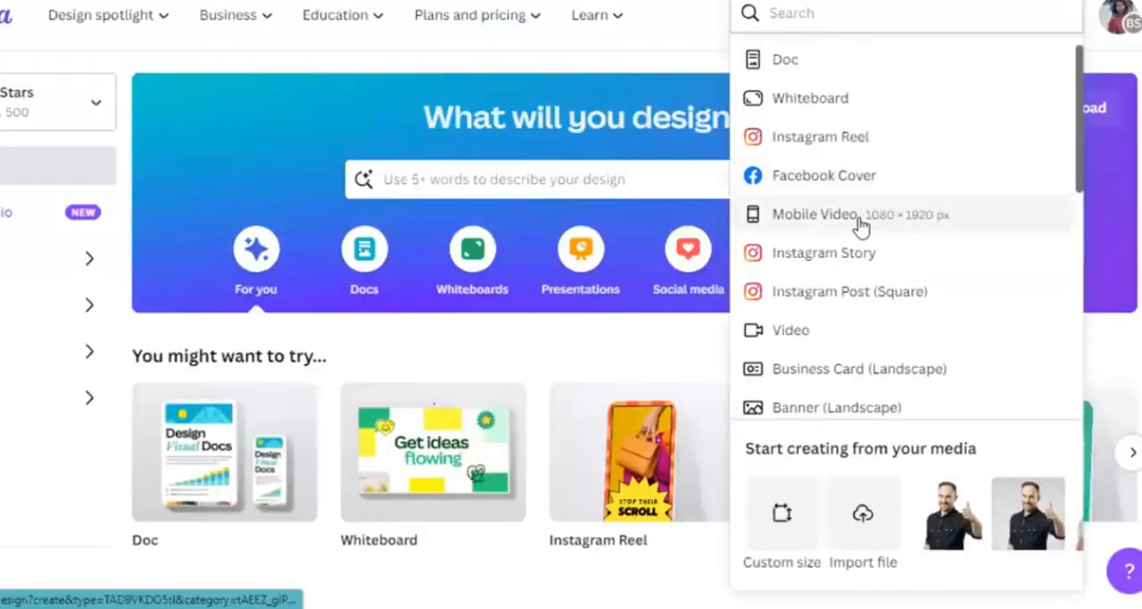
- Create another Instagram Post (Square) design and search its templates for "medical posts"
click(855, 307)
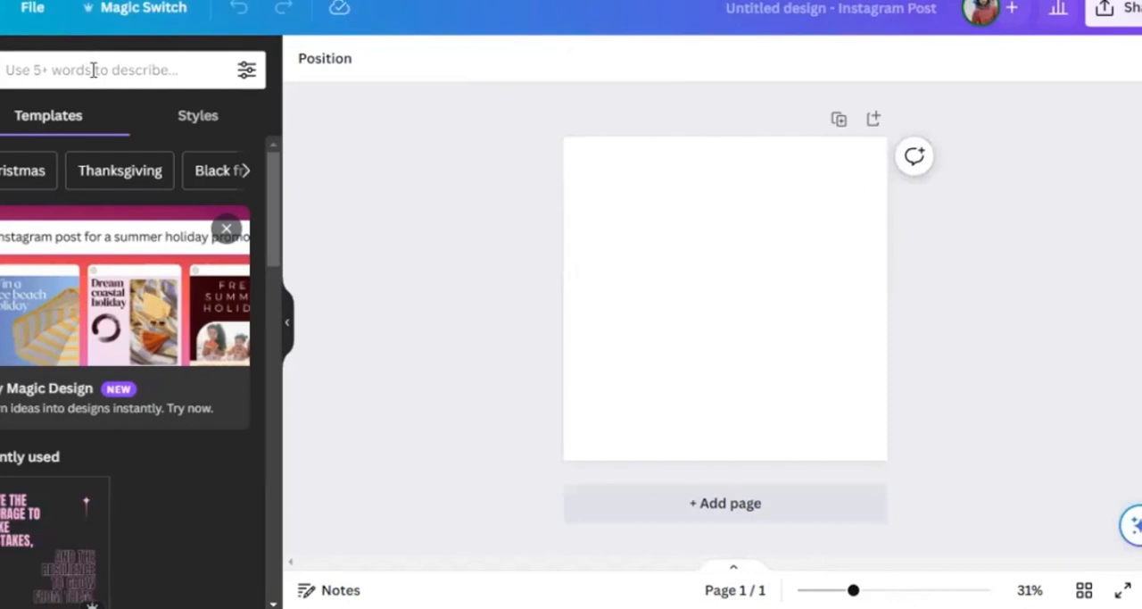
click(88, 71)
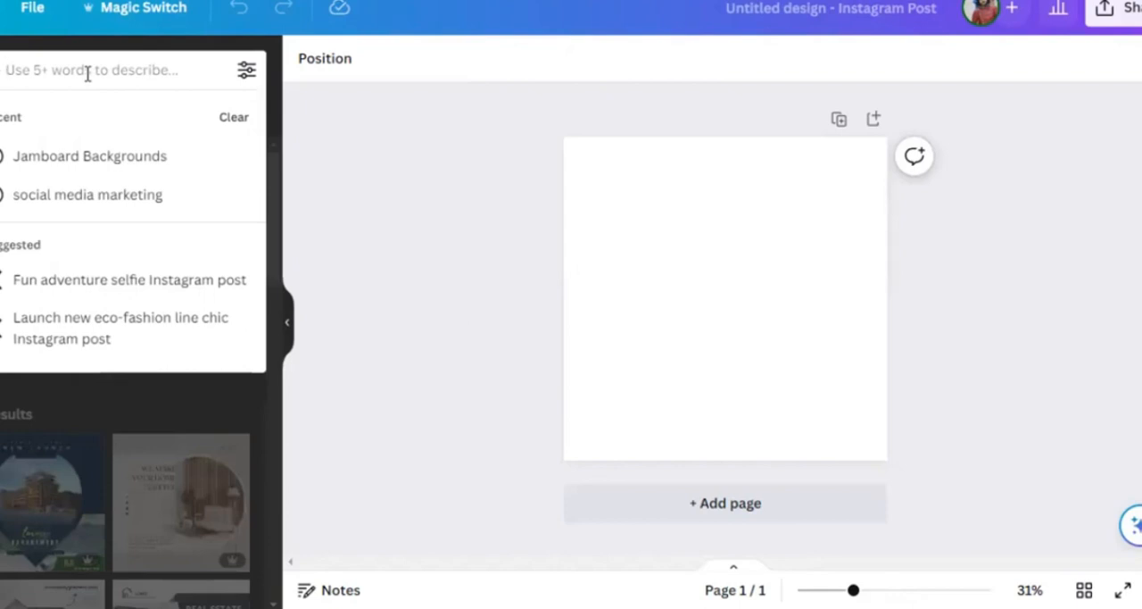
text(media)
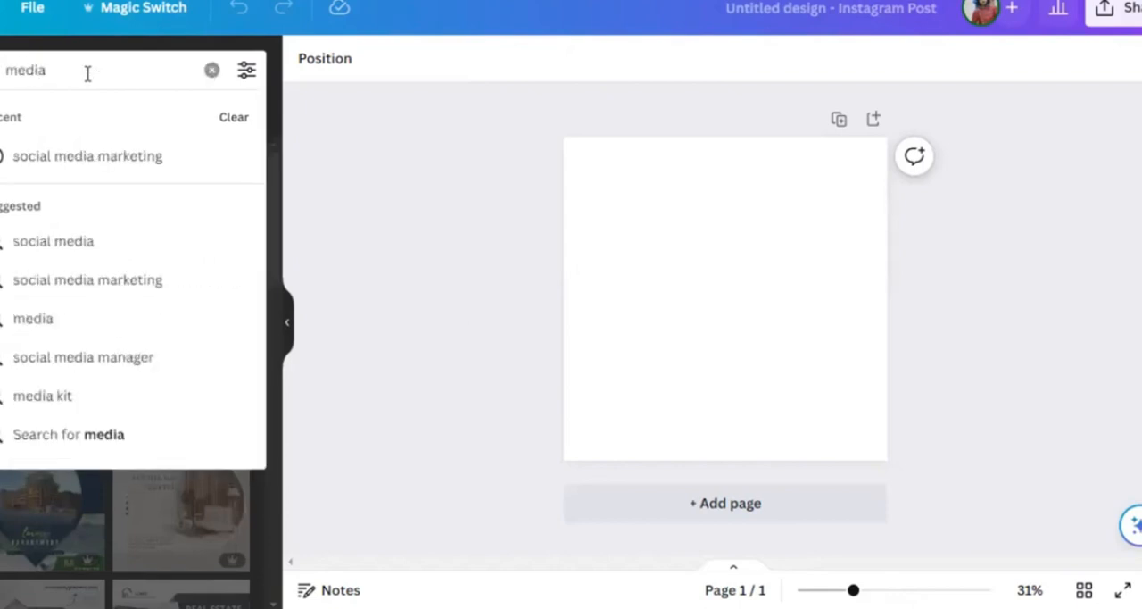
key(BackSpace)
text(c)
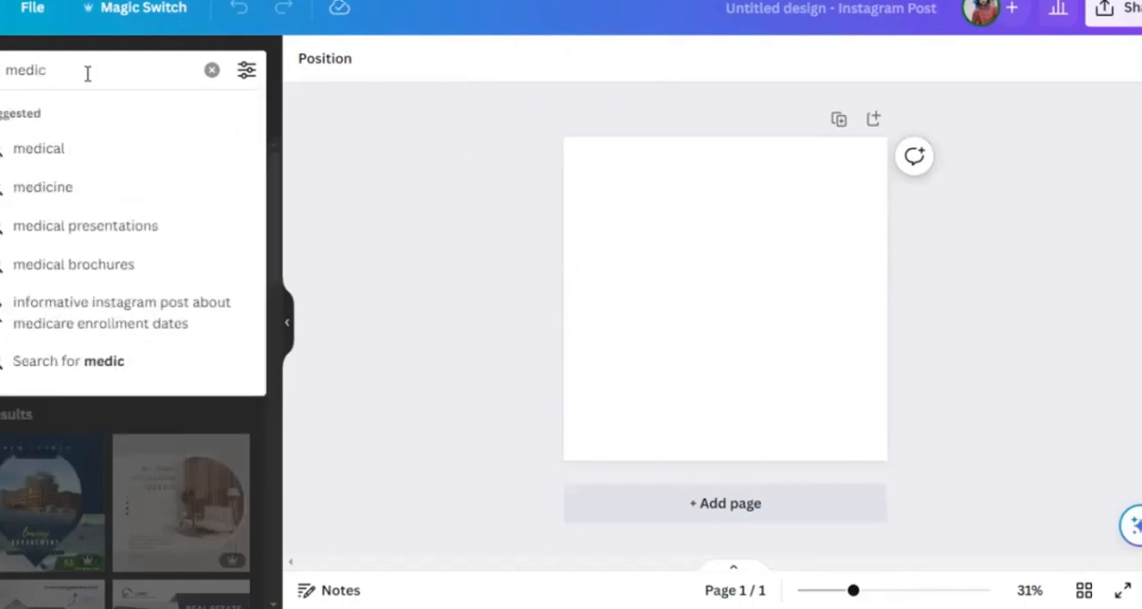
text(al posts)
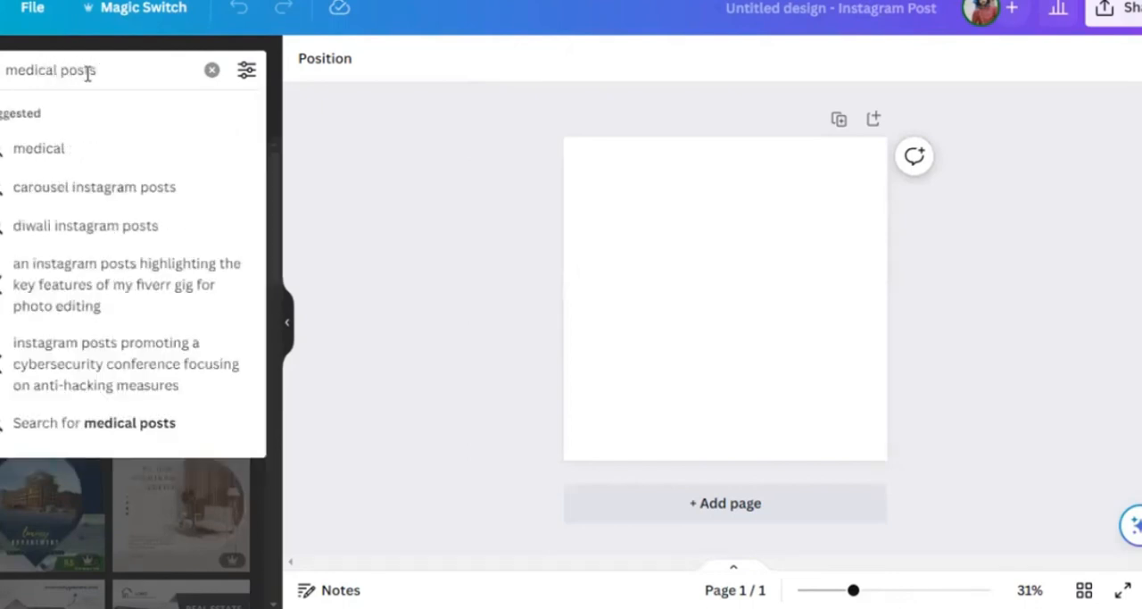
key(Return)
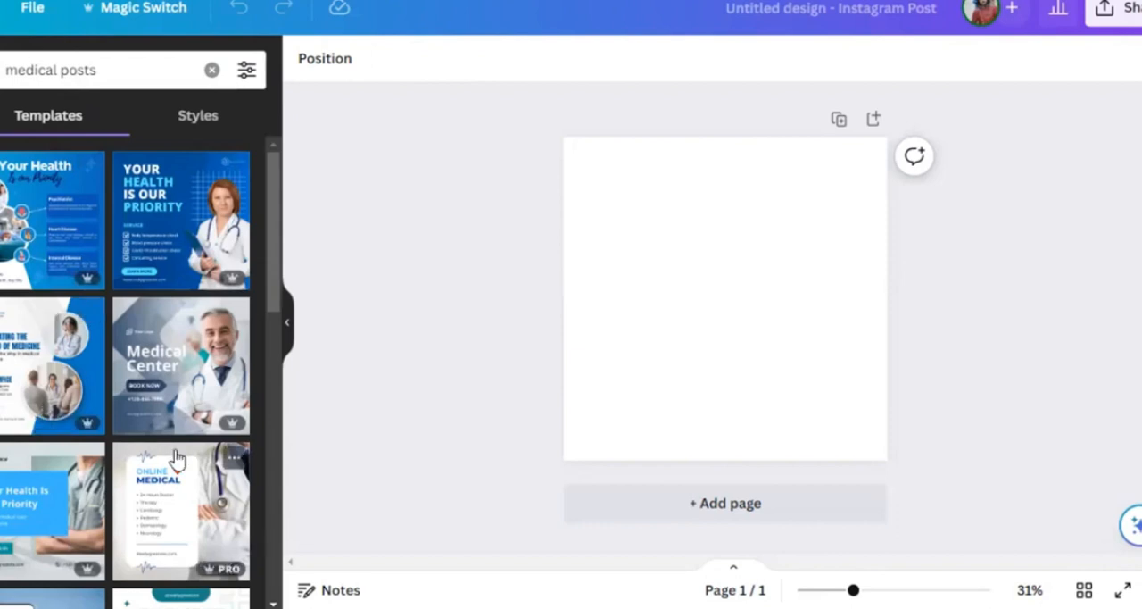
- Apply the "Online Medical" template with the doctor photo to the blank page
scroll(178, 460, down, 1)
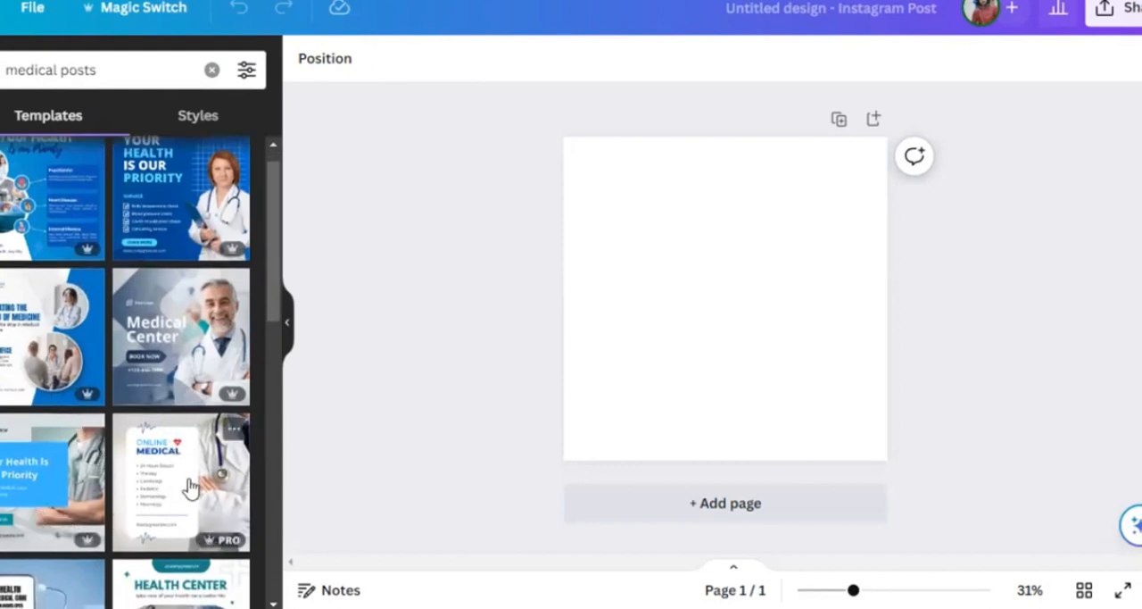
click(190, 487)
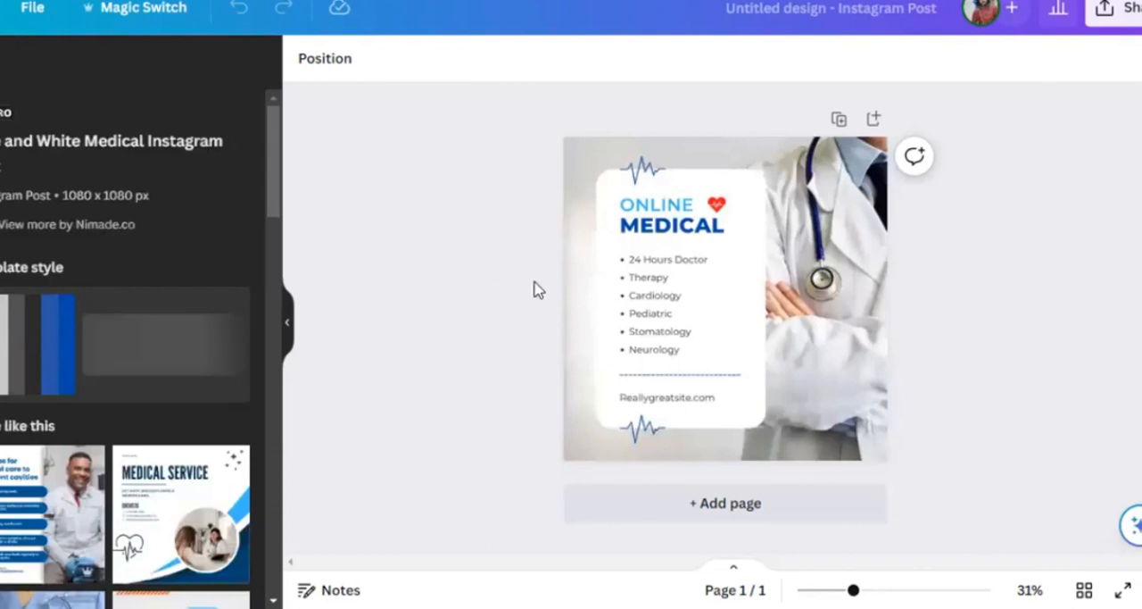
click(692, 261)
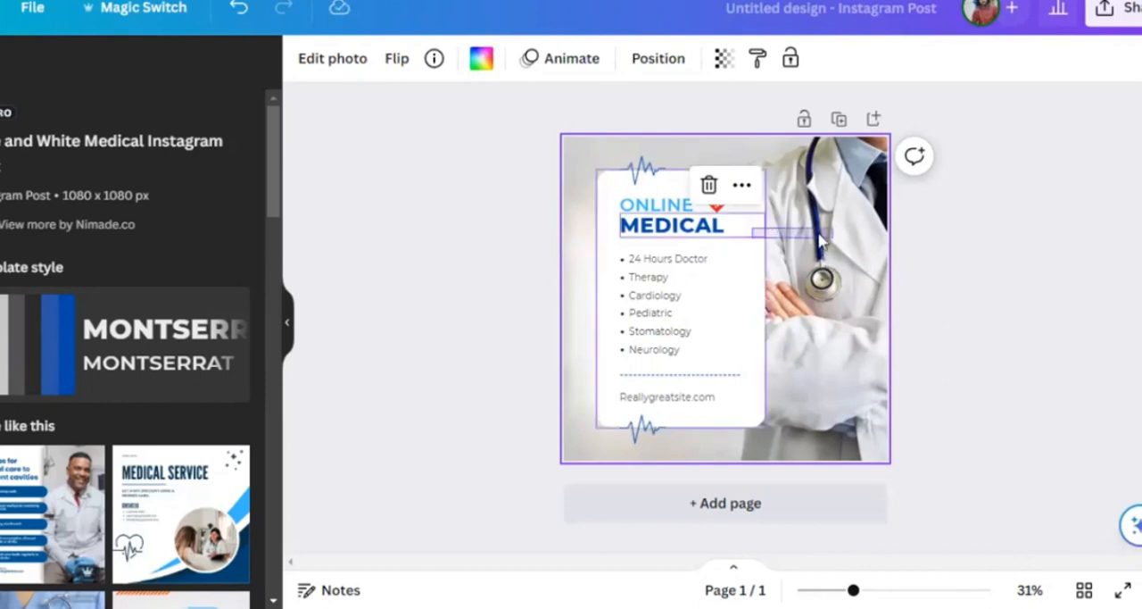
key(Escape)
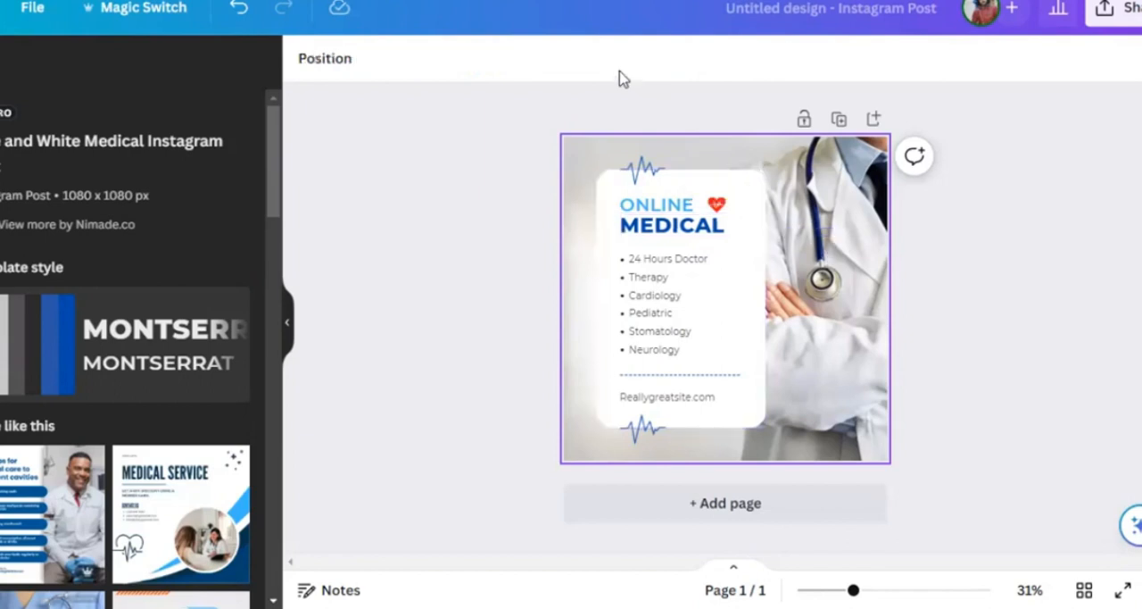
- Detach the doctor photo from the page background
click(776, 259)
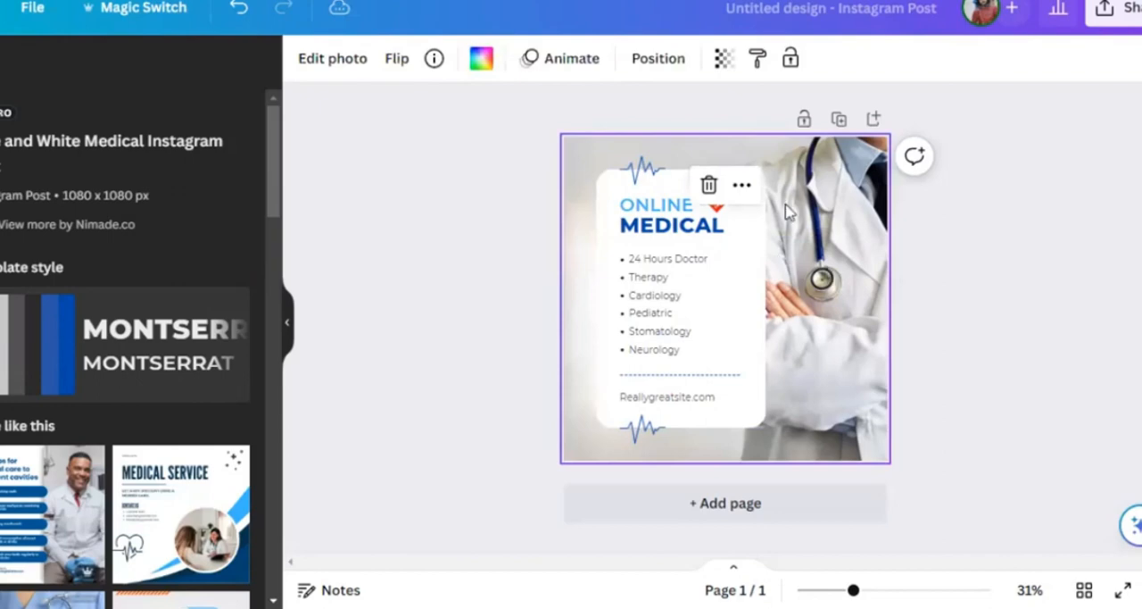
click(736, 180)
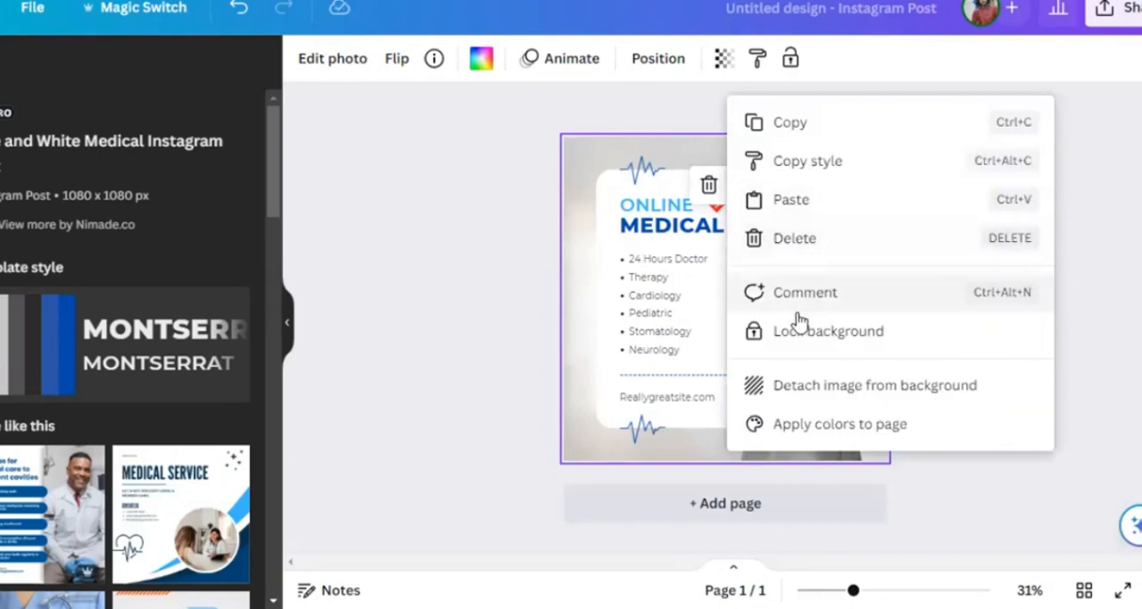
click(756, 393)
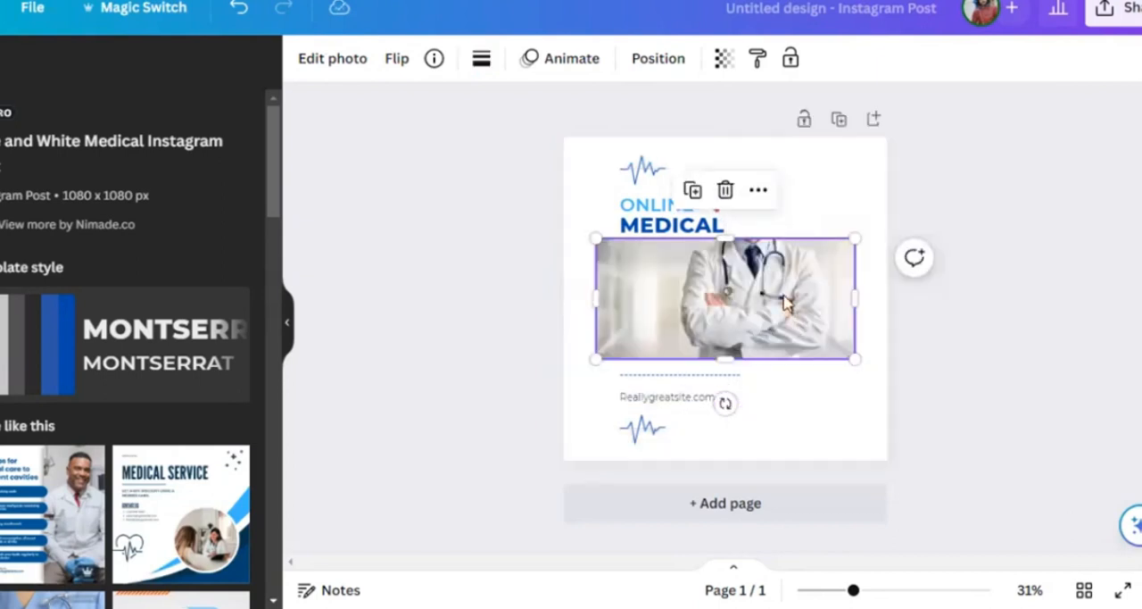
- Enlarge the detached doctor photo, move it over the lower part of the page, and delete it
drag(783, 301, 749, 198)
drag(817, 258, 874, 422)
drag(881, 464, 977, 495)
drag(792, 295, 714, 414)
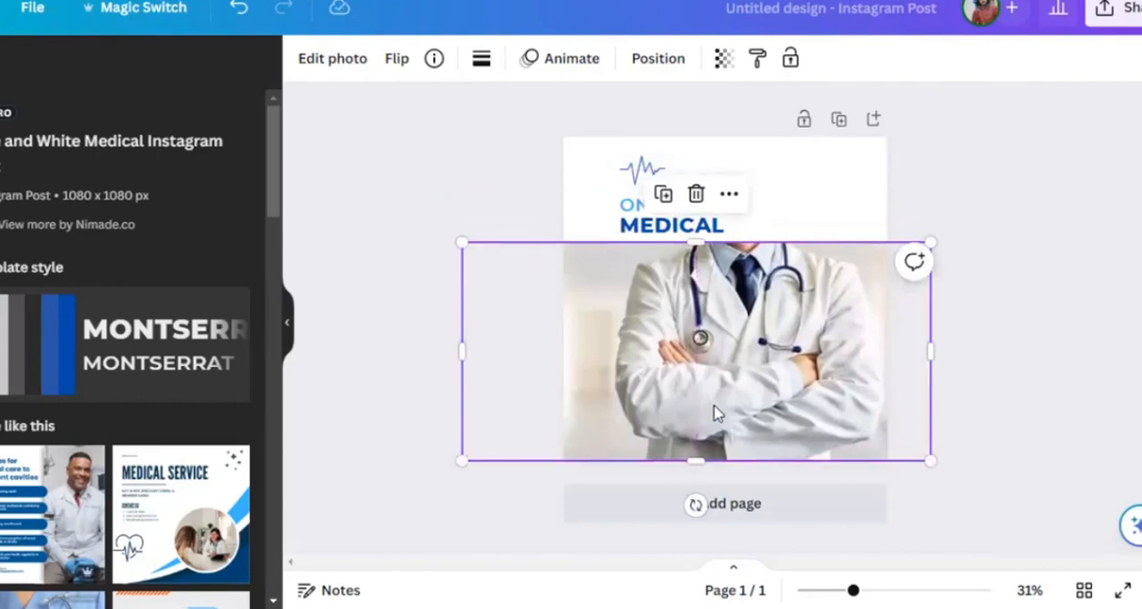
key(Delete)
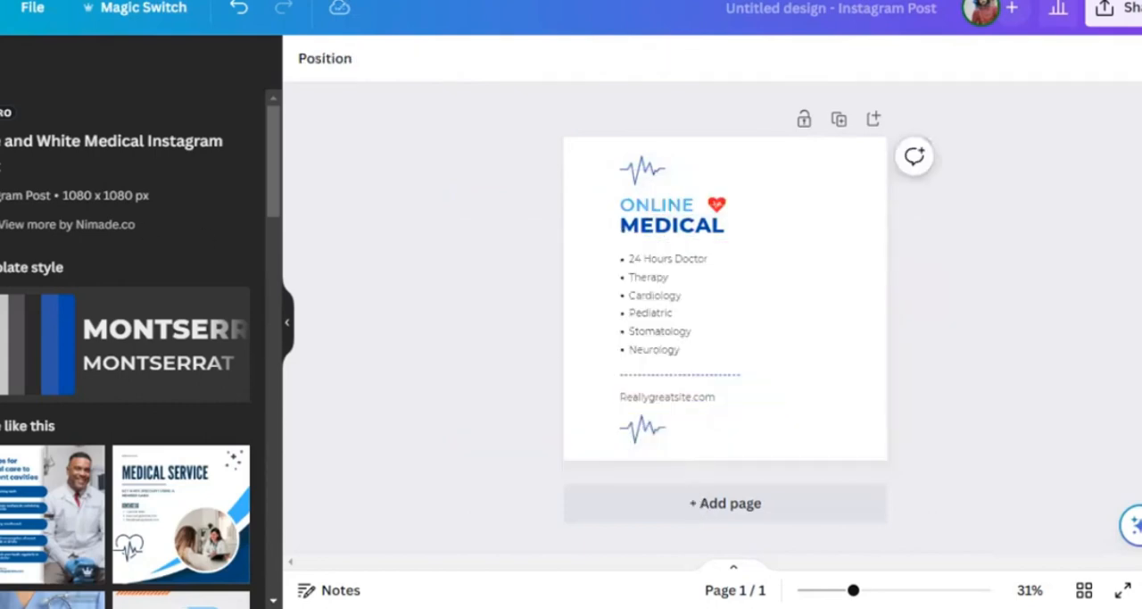
- Open the elements library and delete all remaining template texts and graphics from the page
click(0, 134)
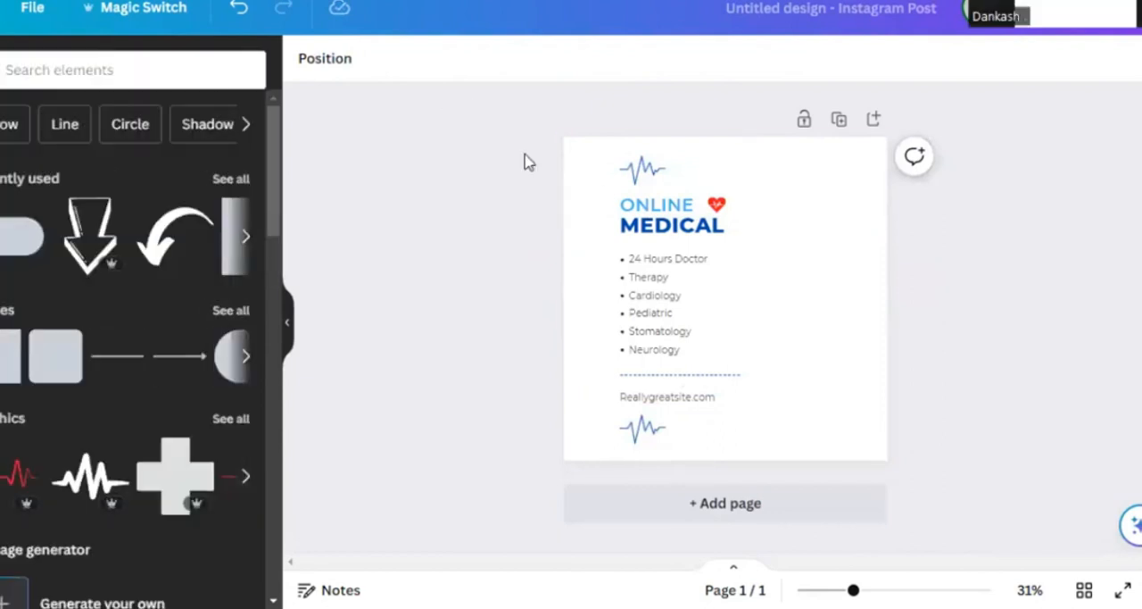
drag(550, 158, 813, 488)
key(Delete)
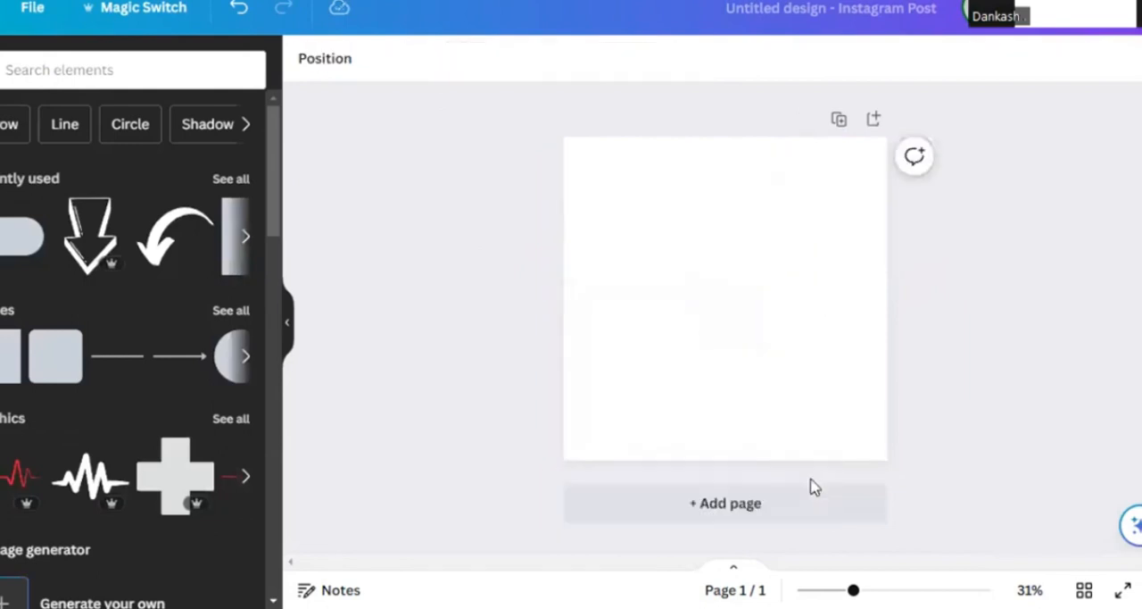
- Look through the element categories, including shapes, graphics, stickers, photos, charts, tables and frames
click(53, 65)
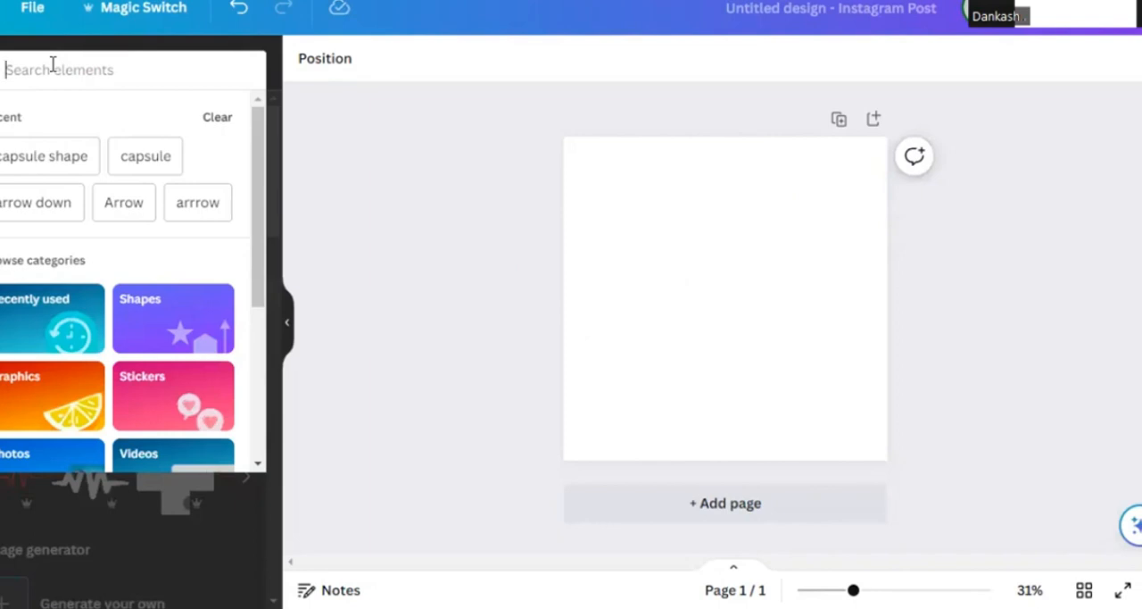
click(299, 282)
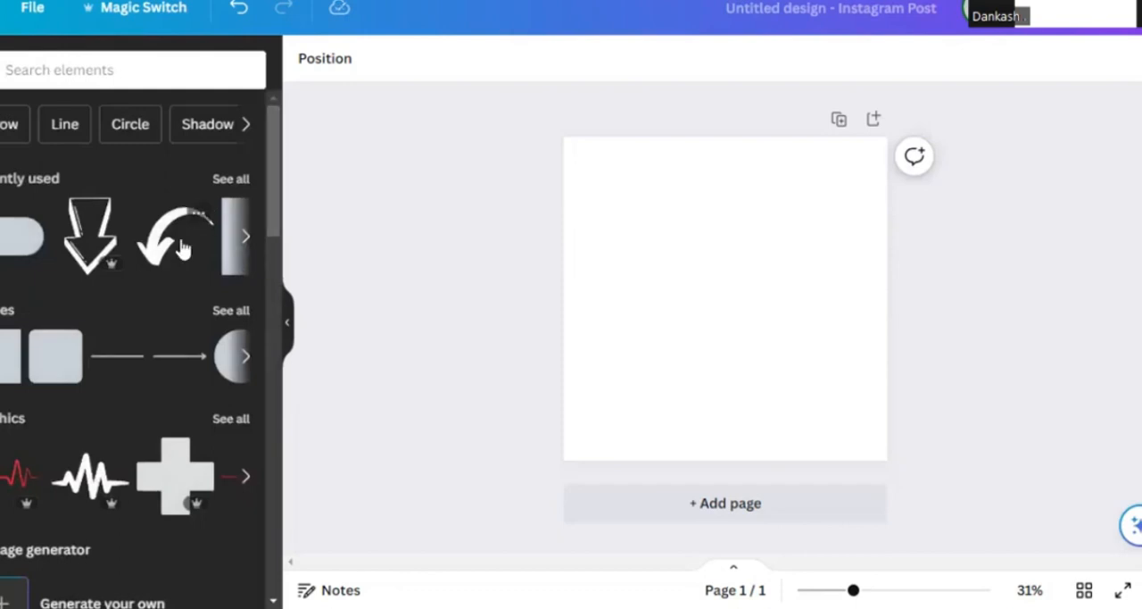
scroll(181, 248, down, 7)
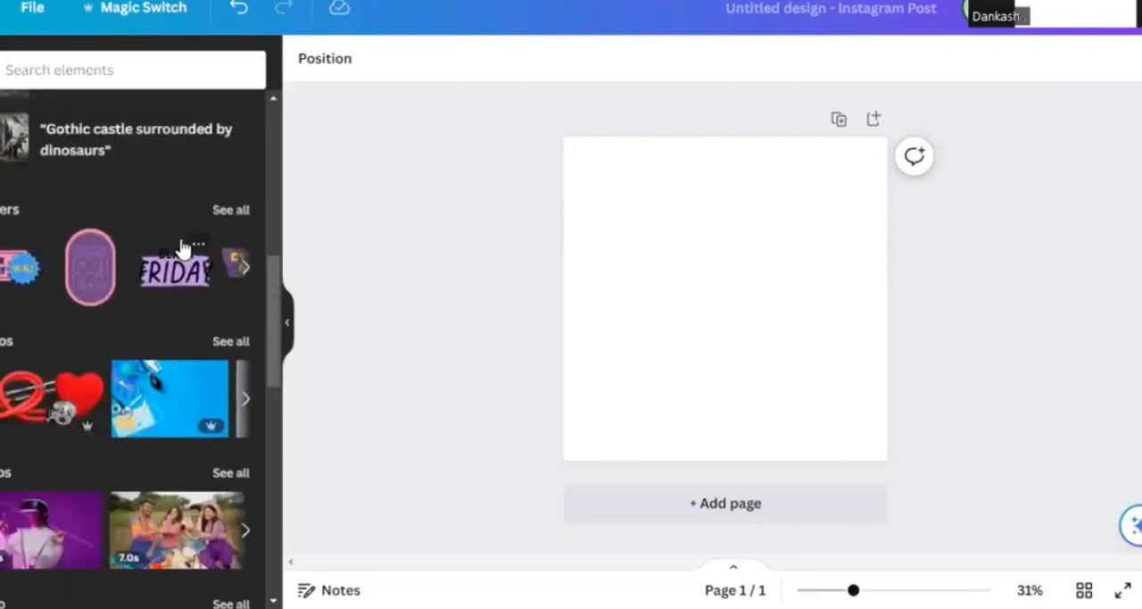
scroll(182, 248, down, 7)
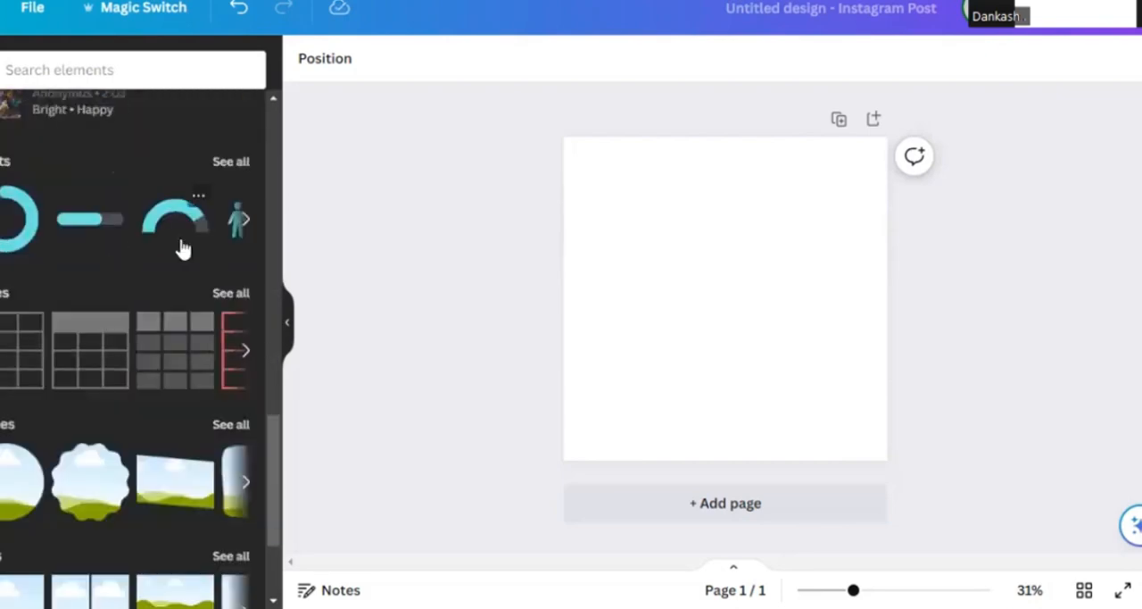
scroll(181, 248, up, 7)
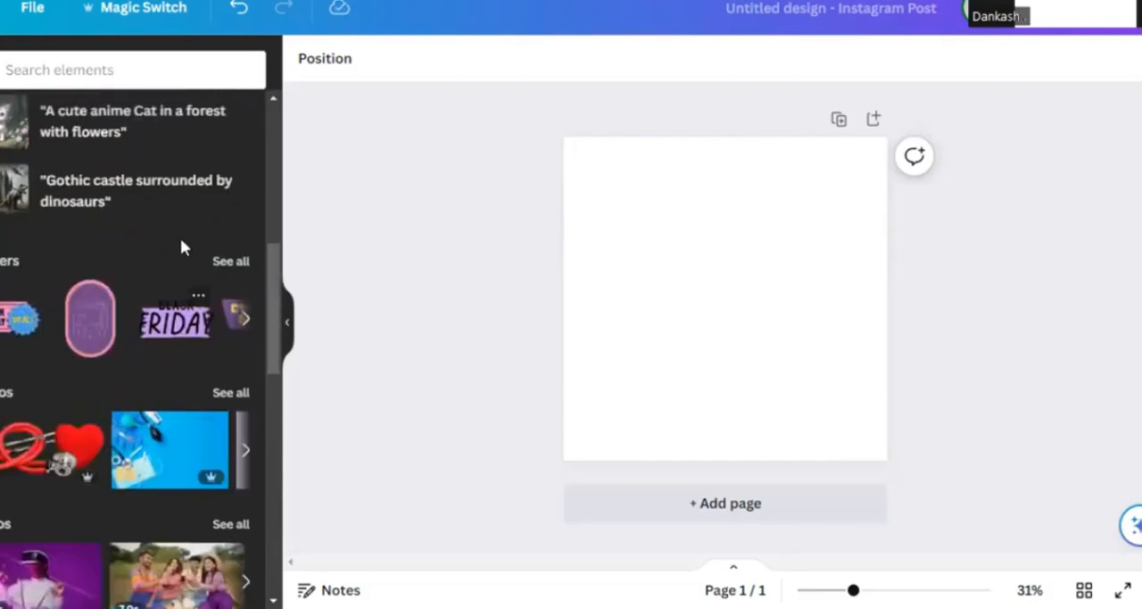
scroll(181, 248, up, 2)
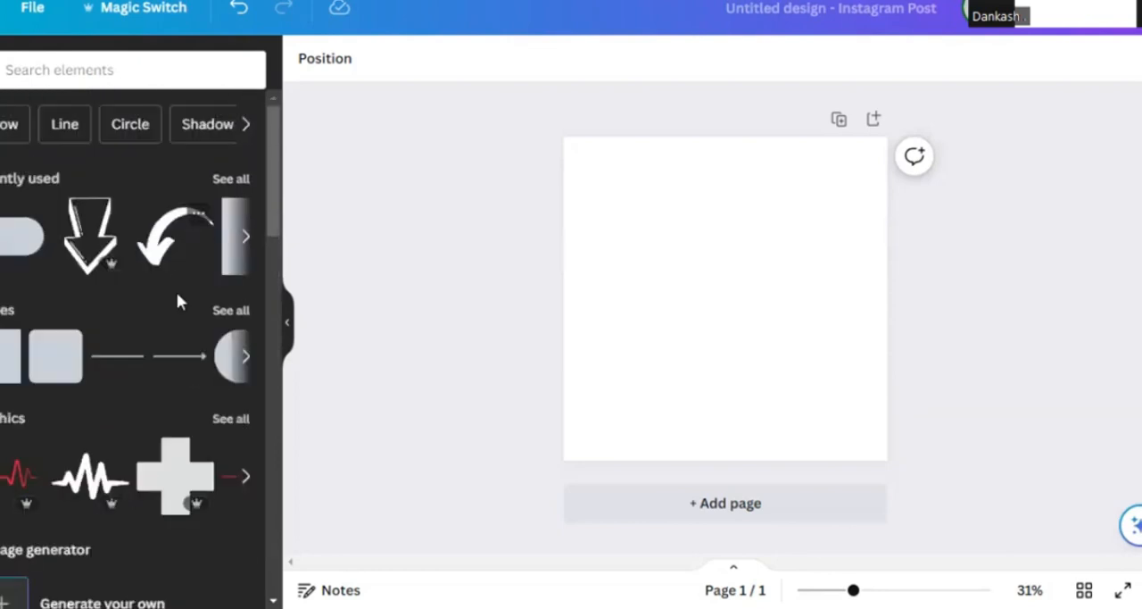
- Add a square from the full shapes collection and stretch it sideways into a wide rectangle
click(225, 304)
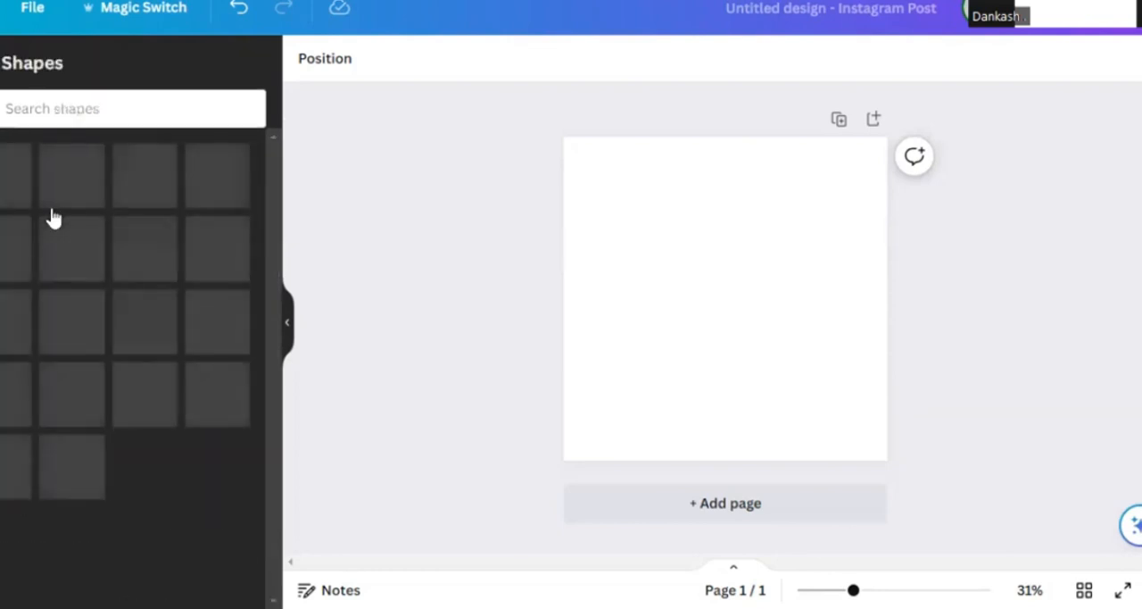
scroll(54, 217, down, 3)
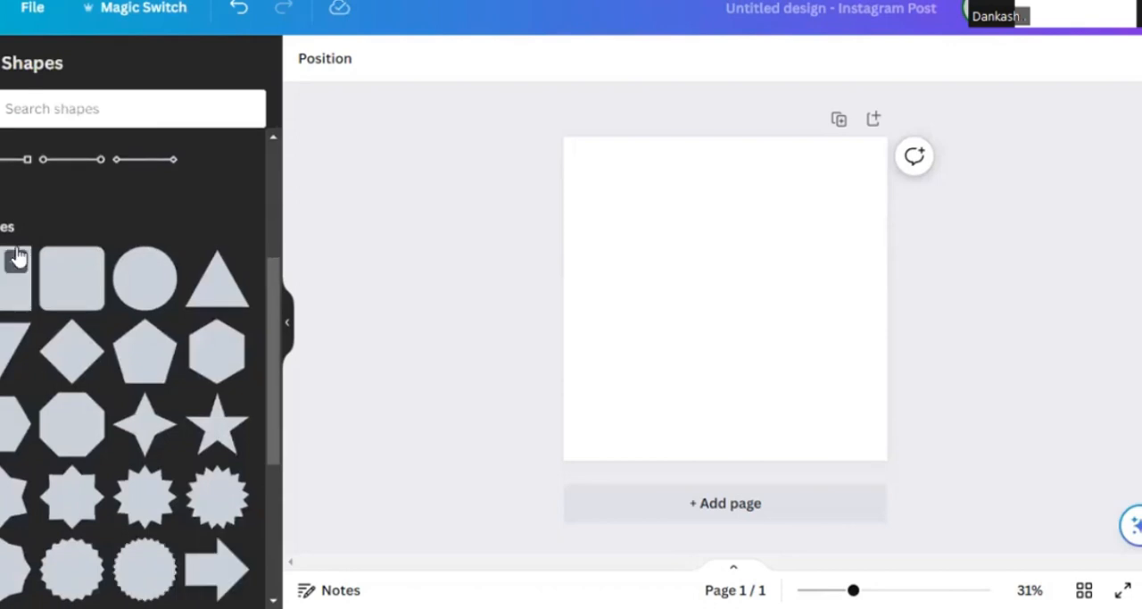
click(9, 287)
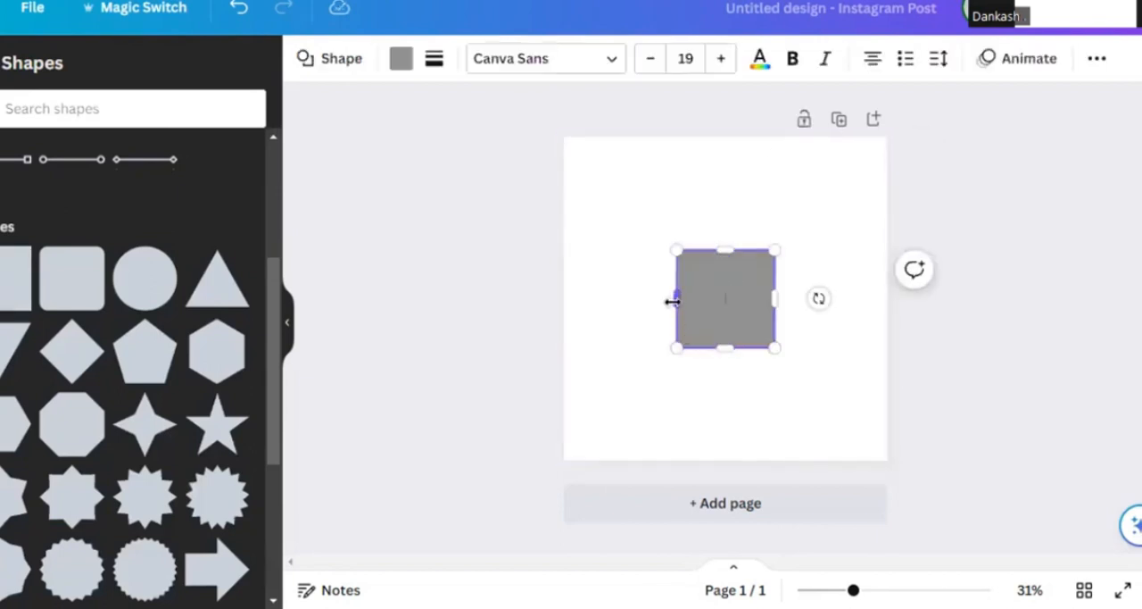
drag(672, 301, 595, 299)
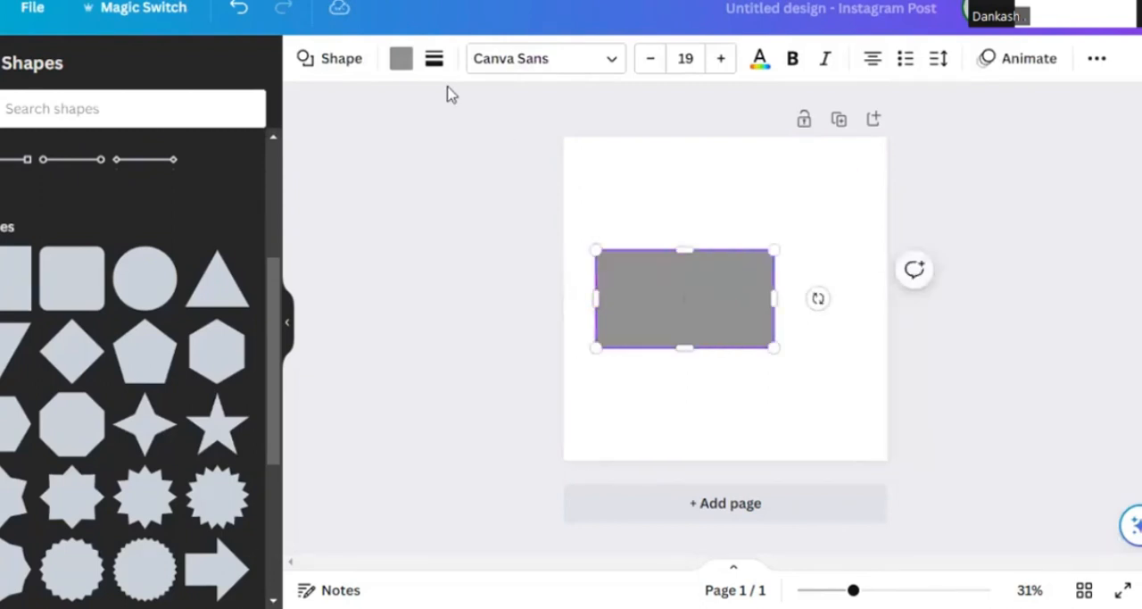
- Set the rectangle's corner rounding to 28 and delete the rectangle from the page
click(433, 61)
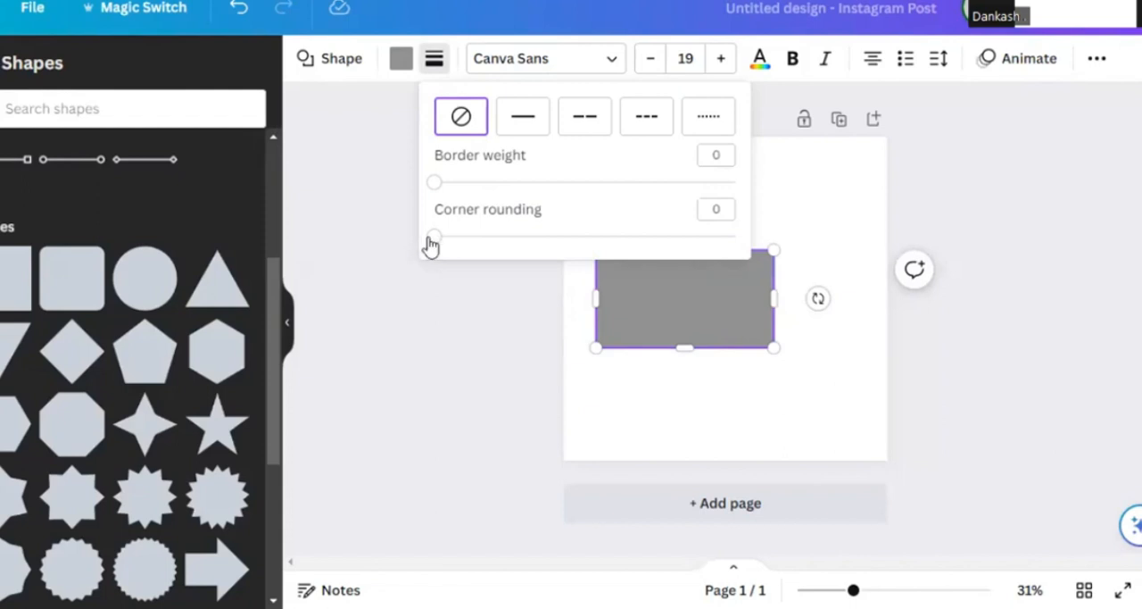
drag(430, 244, 520, 265)
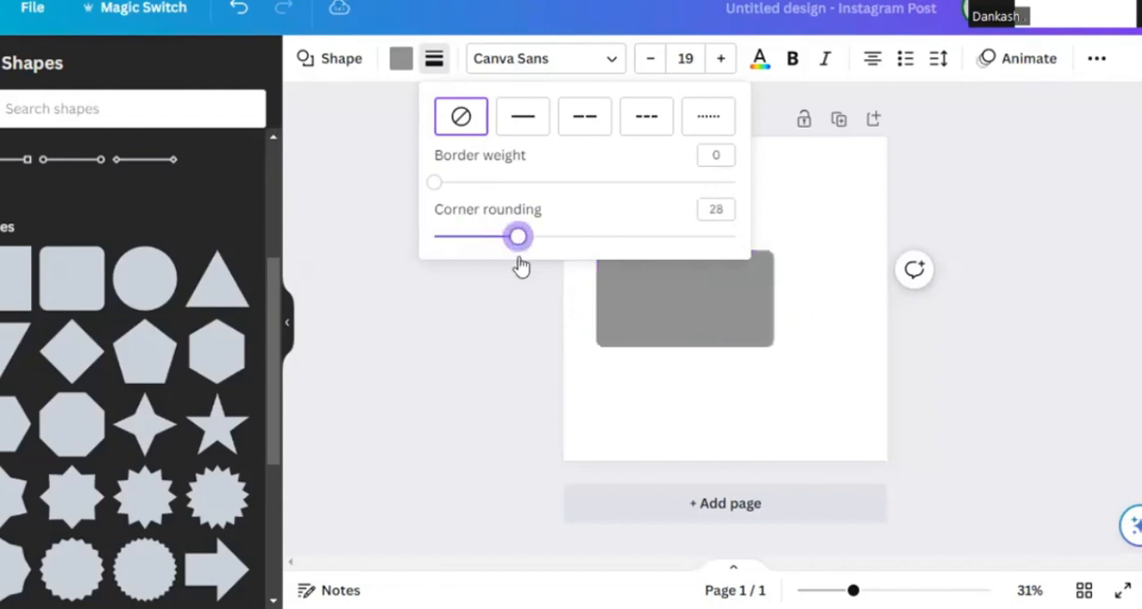
click(769, 409)
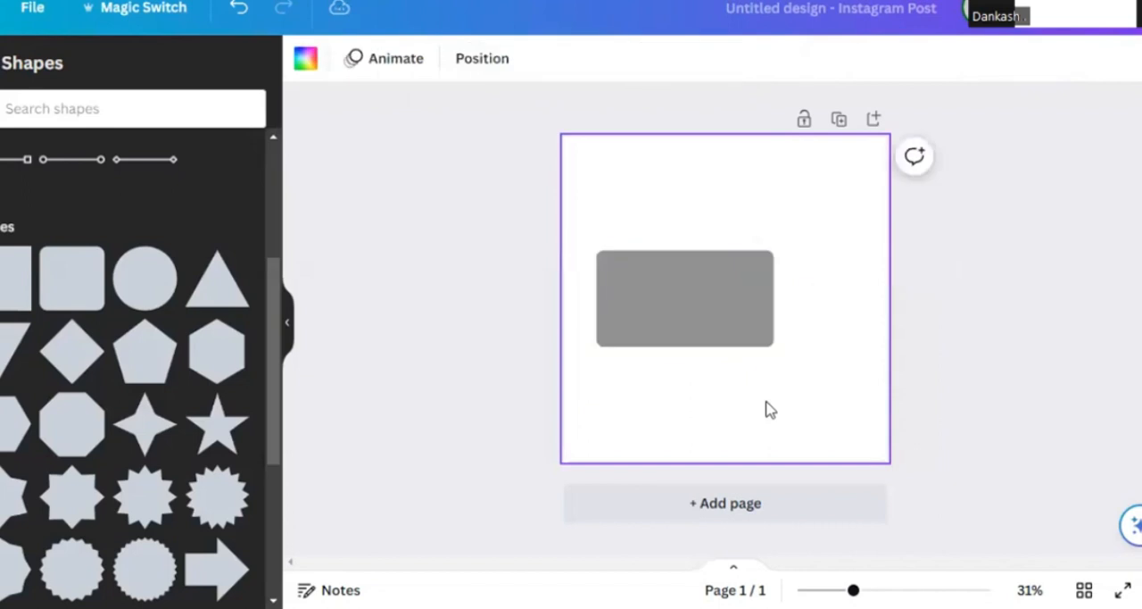
click(726, 336)
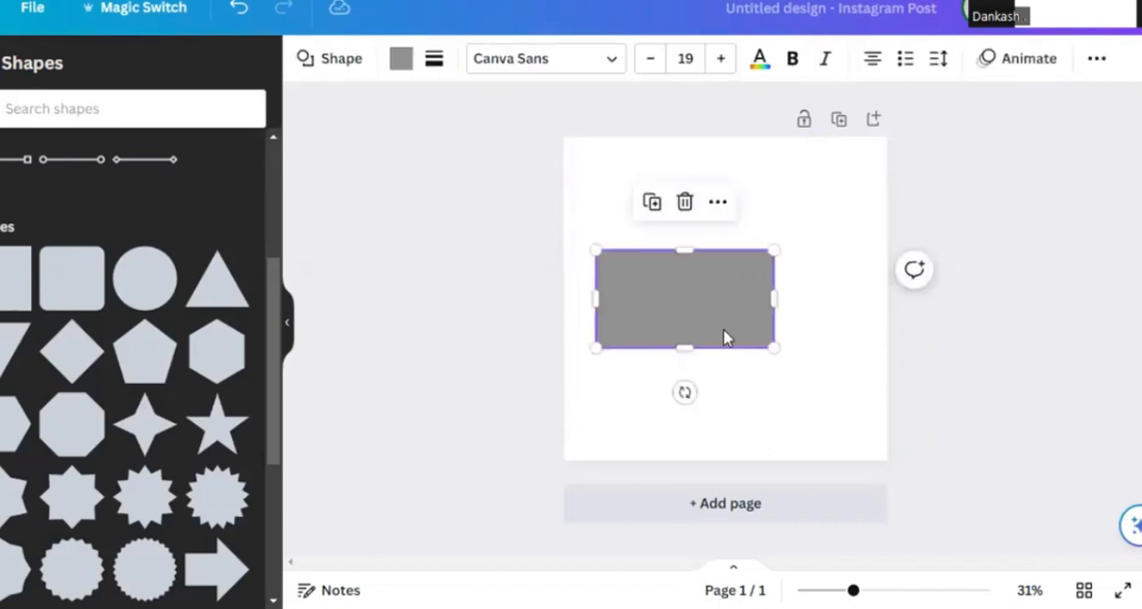
key(Delete)
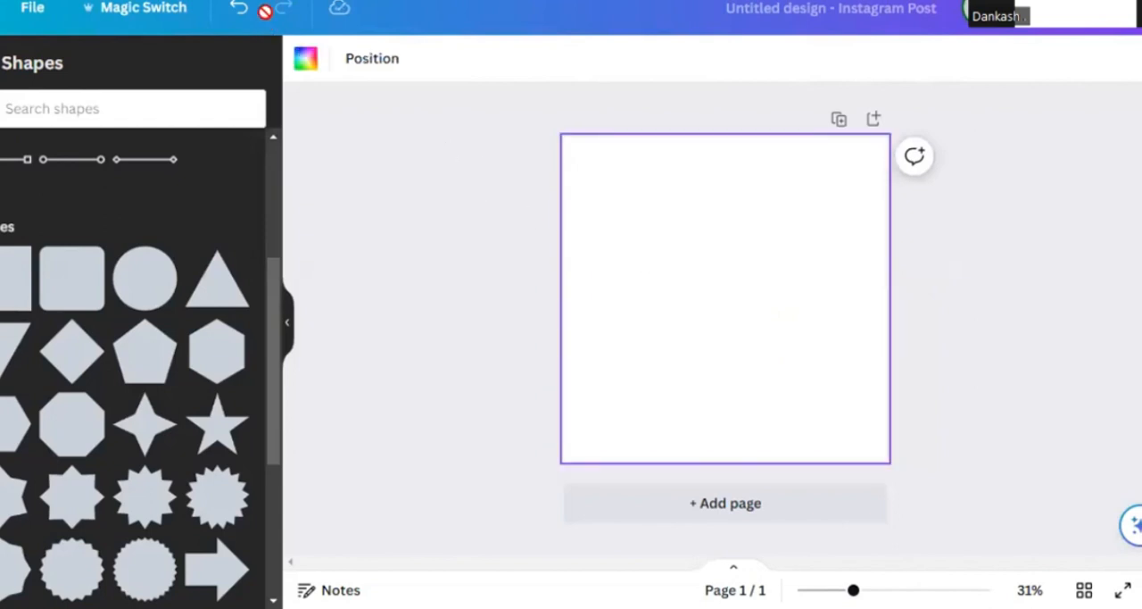
- Fill the page background with a horizontal white-to-grey gradient and remove that background
click(306, 62)
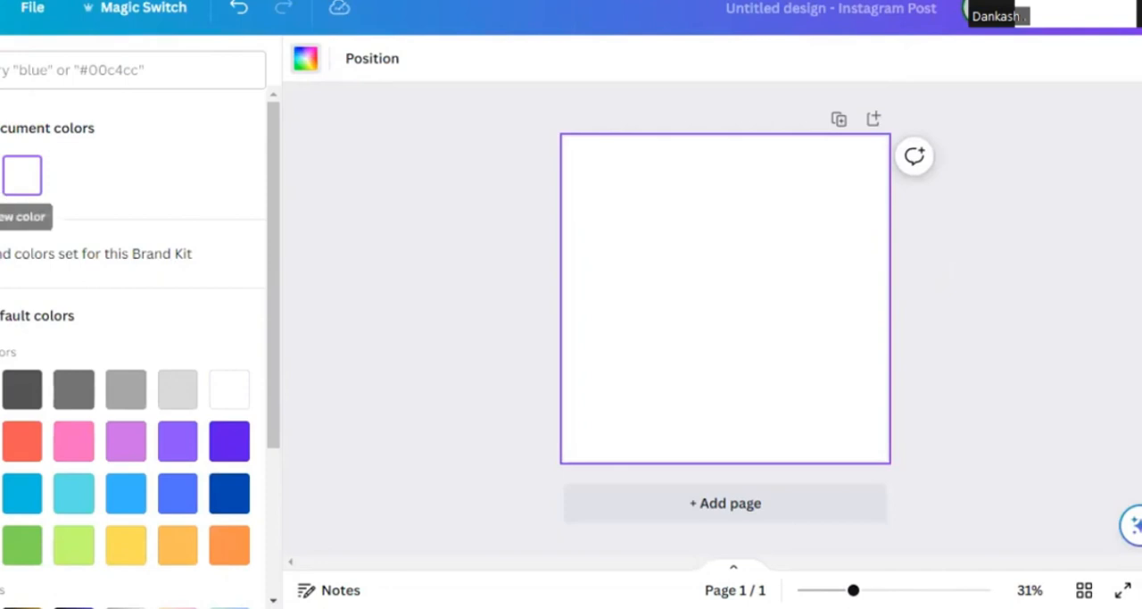
click(22, 174)
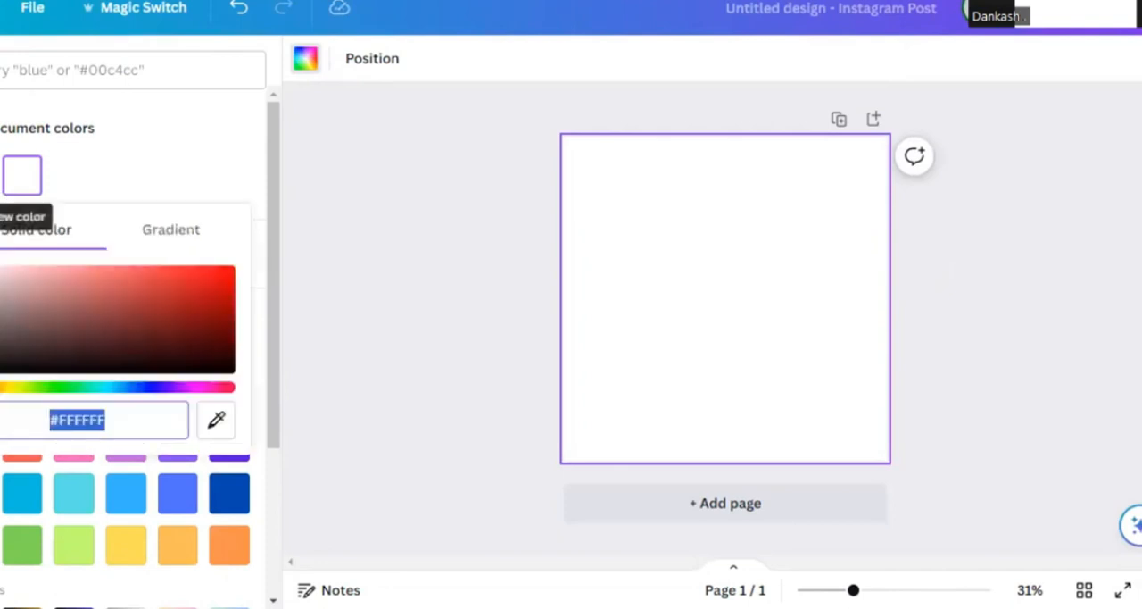
click(172, 232)
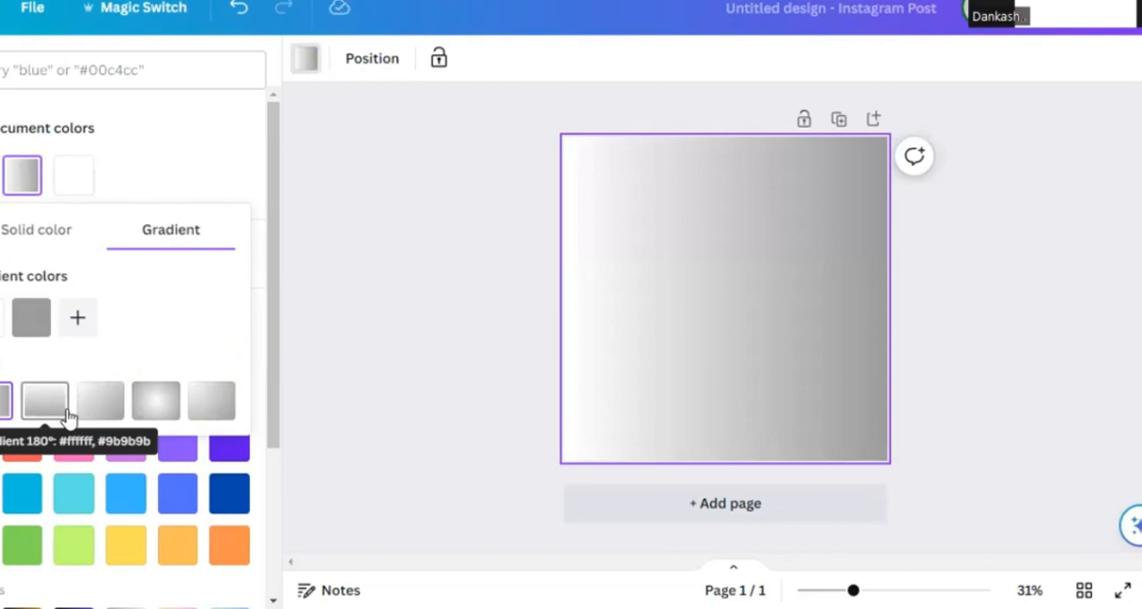
click(208, 154)
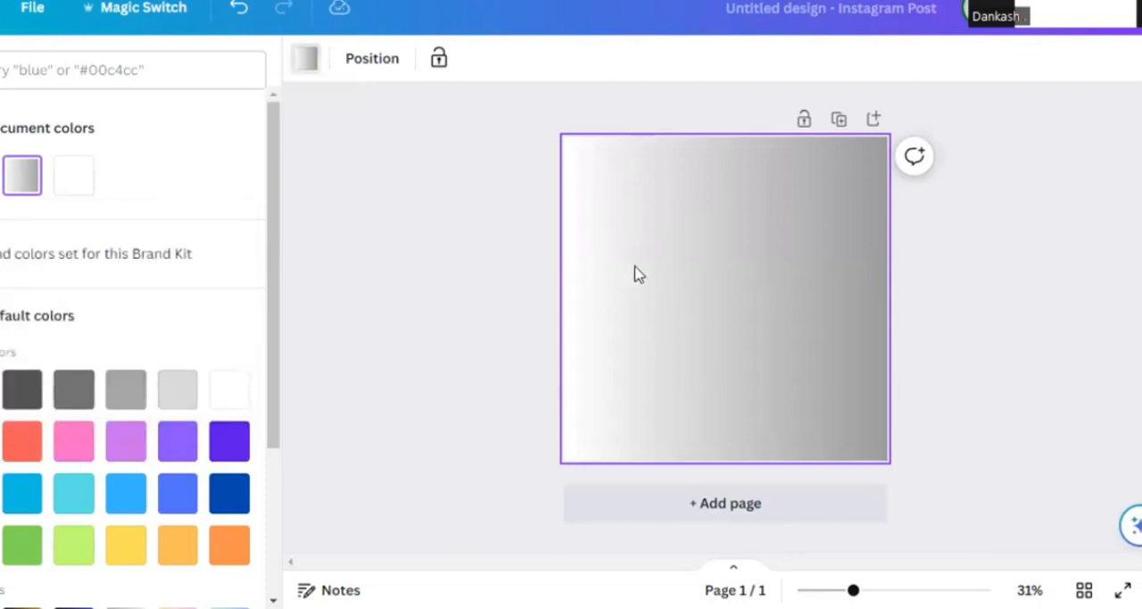
key(Delete)
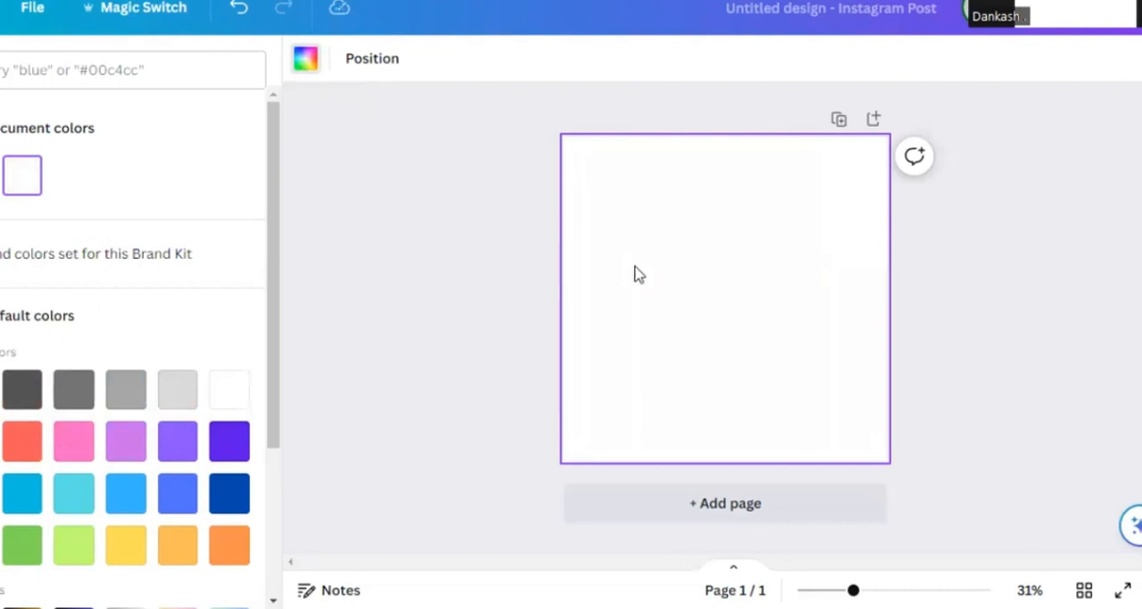
- Return to the elements library and look through its shapes, graphics, stickers, photos and videos
click(0, 113)
click(0, 63)
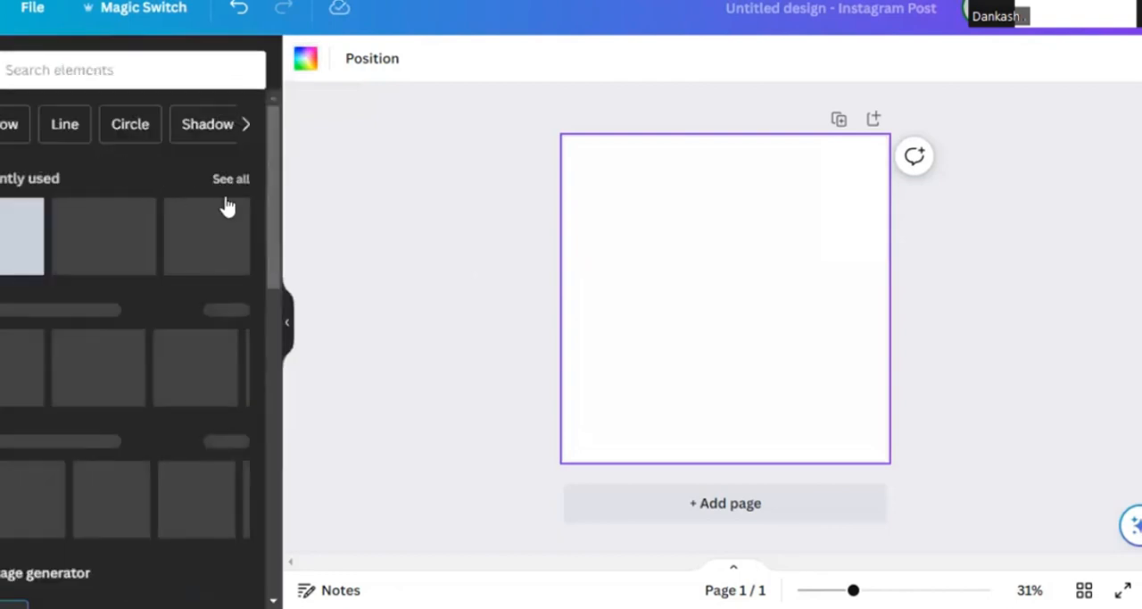
scroll(95, 351, down, 3)
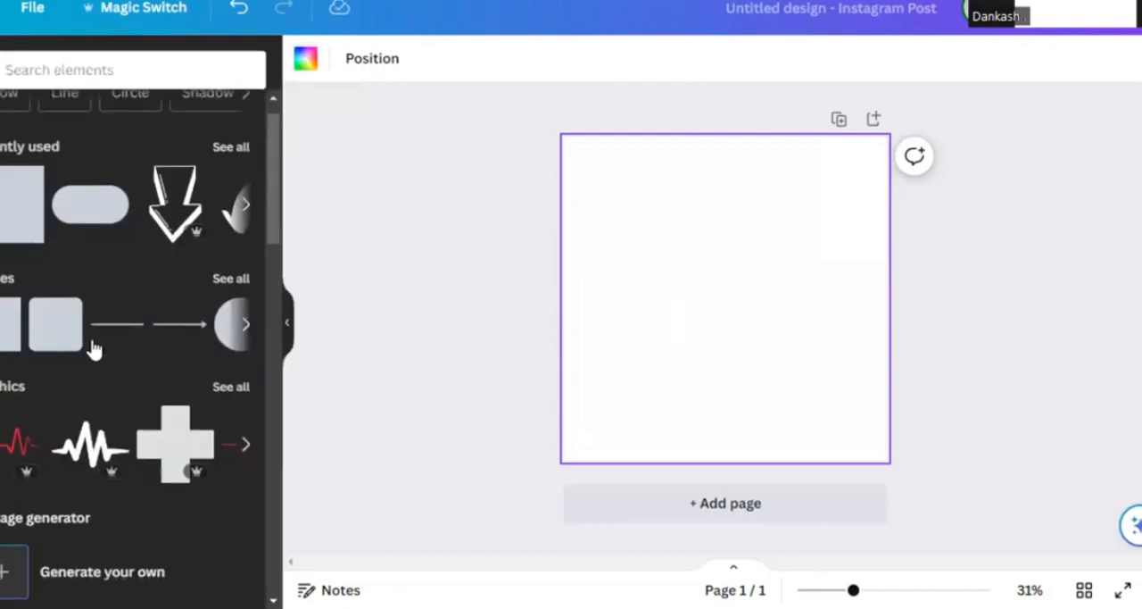
scroll(93, 348, down, 5)
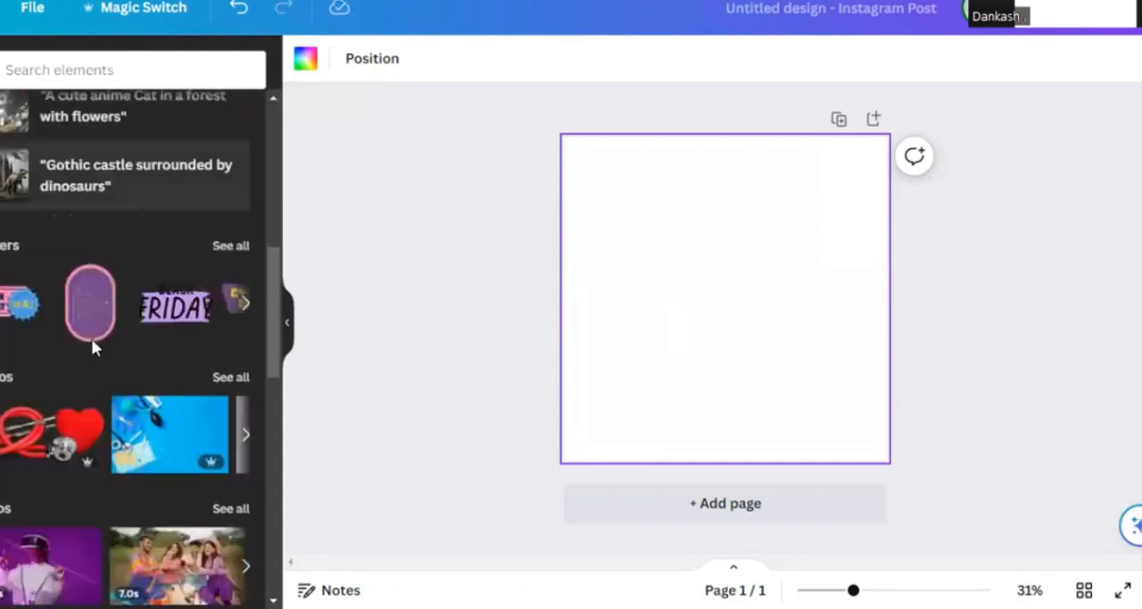
scroll(91, 338, down, 3)
scroll(92, 349, up, 8)
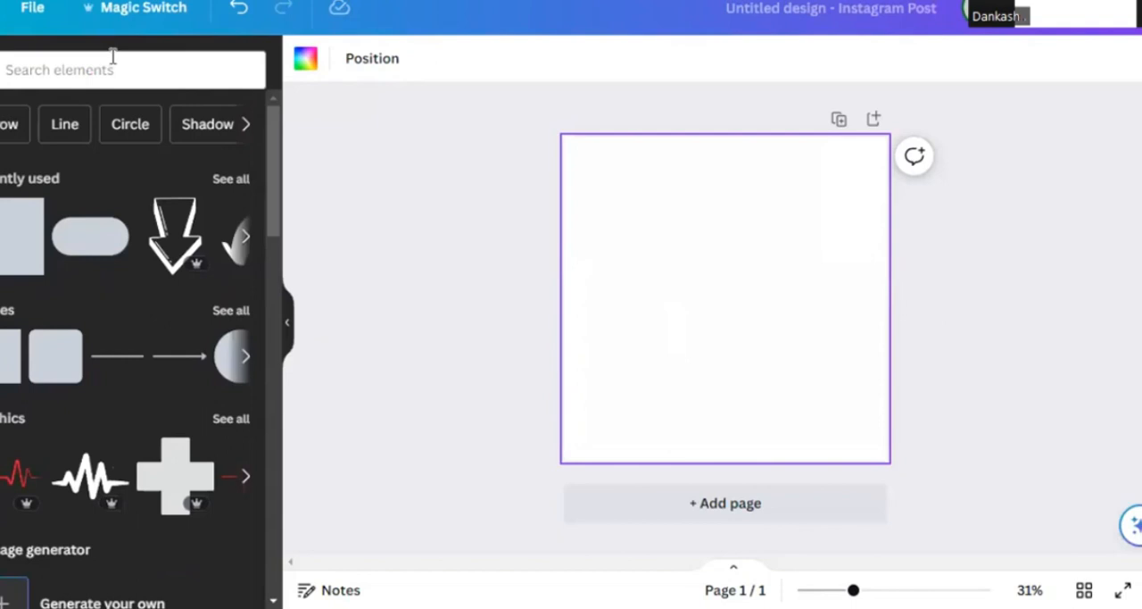
- Search the elements library for "medical" and open the full list of matching graphics
click(112, 56)
text(medical)
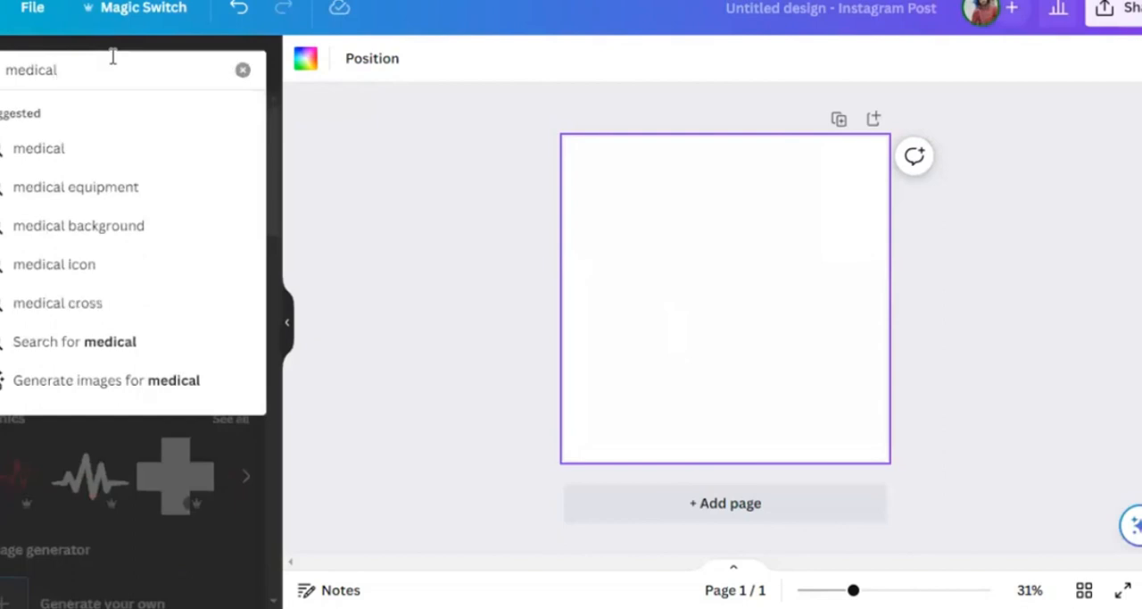
key(Return)
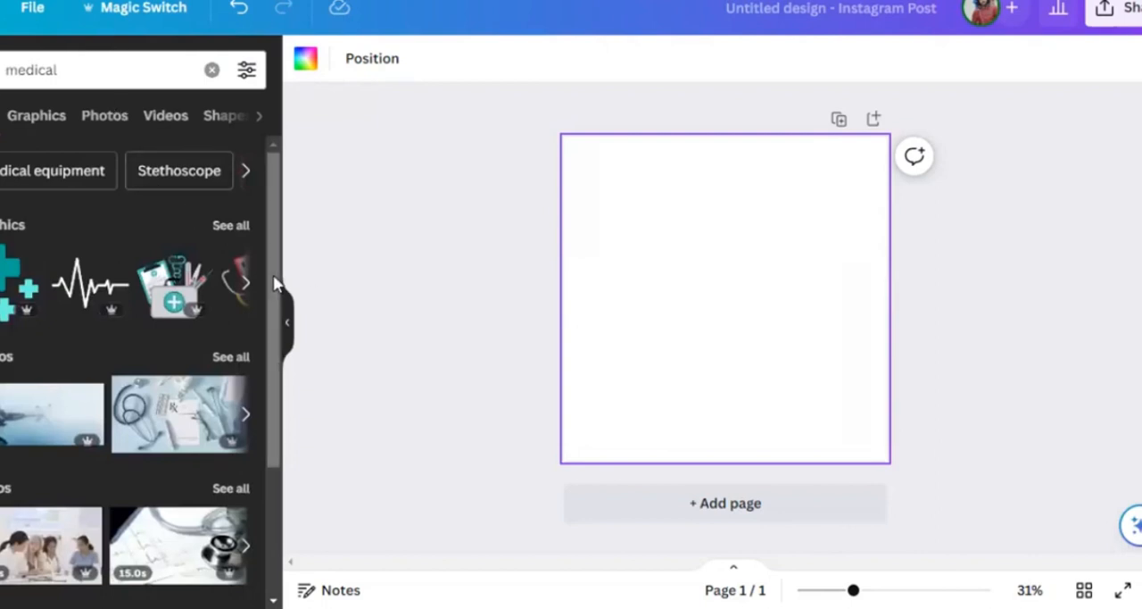
drag(278, 355, 285, 497)
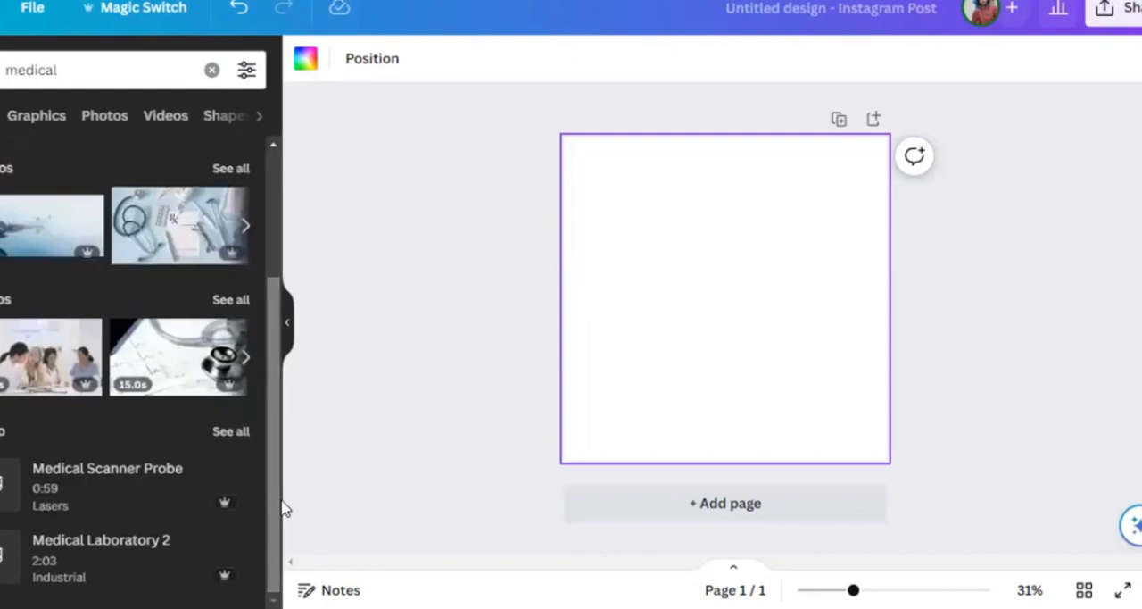
scroll(47, 272, up, 3)
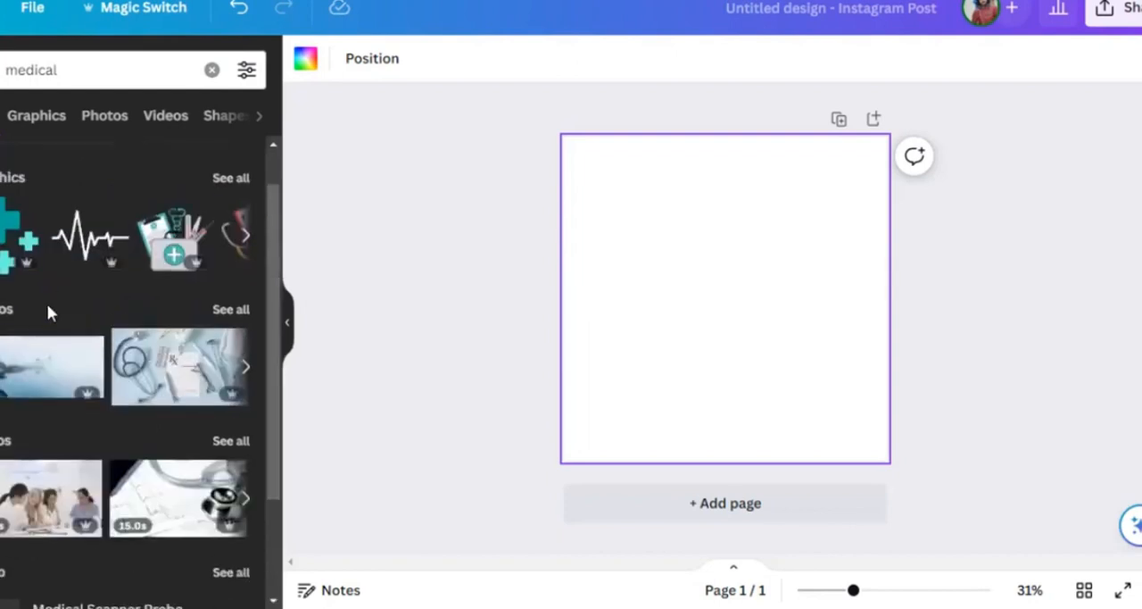
click(228, 177)
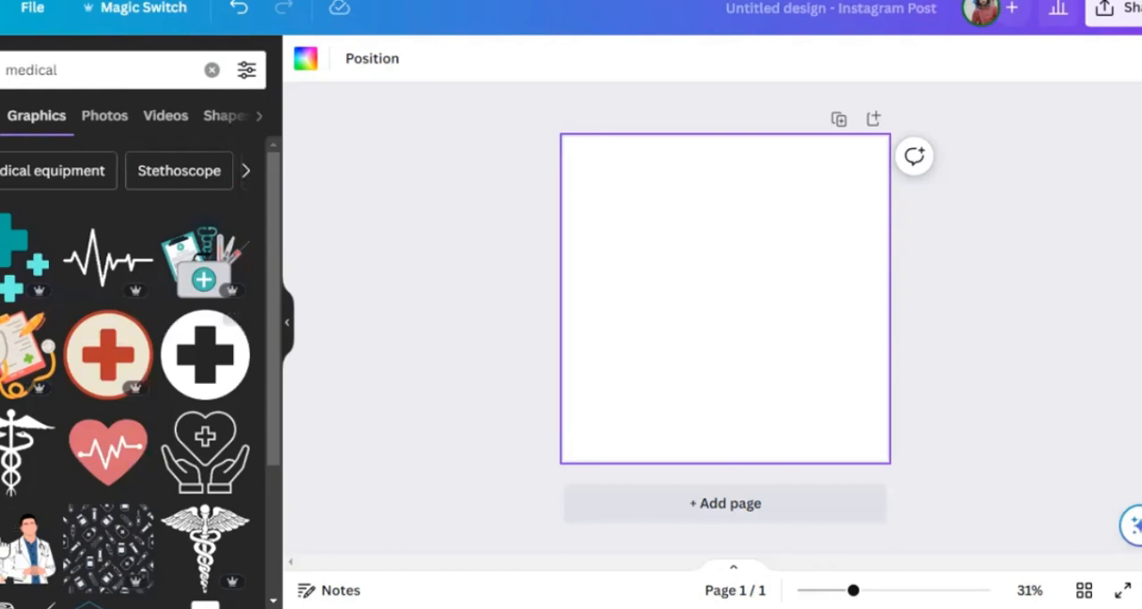
- Add the pattern graphic of medicine bottles and syringes and enlarge it to cover the whole square page
click(107, 545)
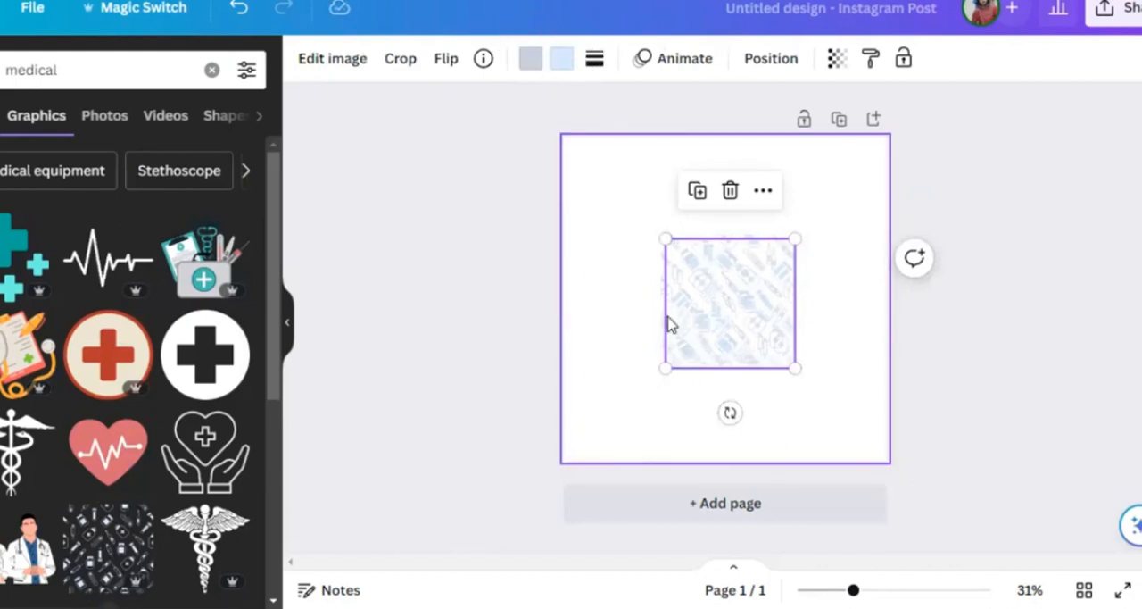
drag(664, 367, 560, 468)
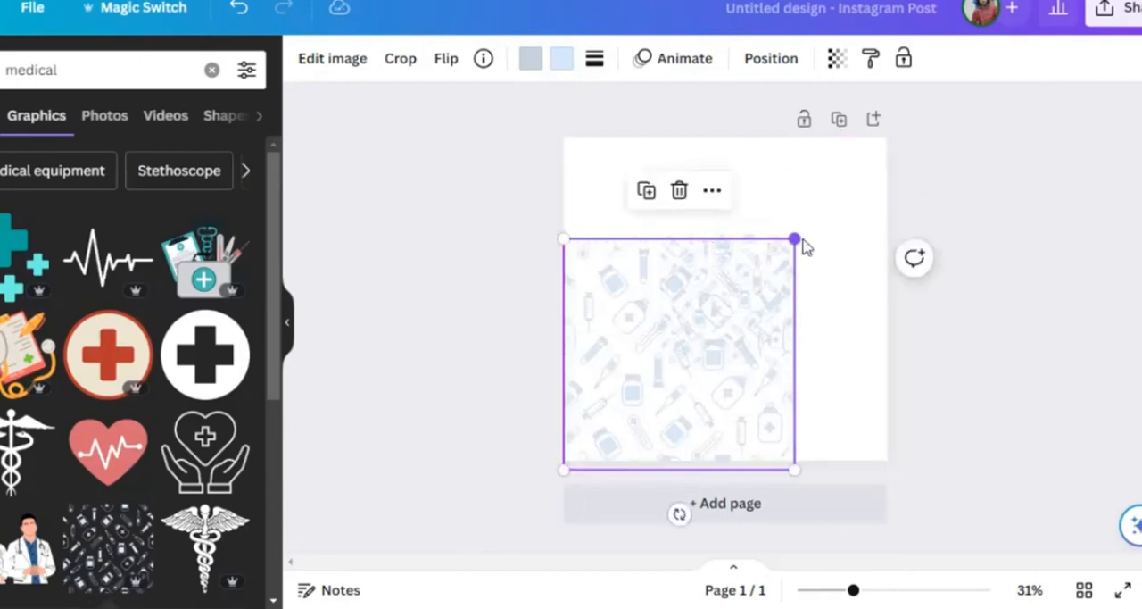
drag(794, 238, 892, 140)
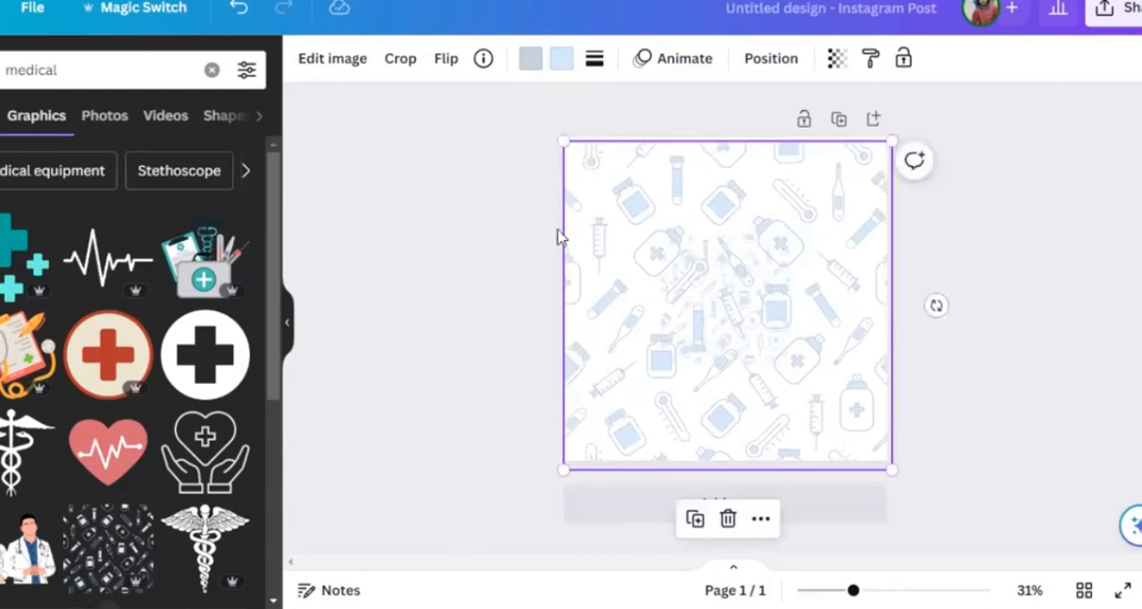
click(492, 158)
click(645, 270)
mouse_move(703, 262)
mouse_down()
mouse_move(707, 226)
mouse_move(699, 249)
mouse_up()
click(915, 294)
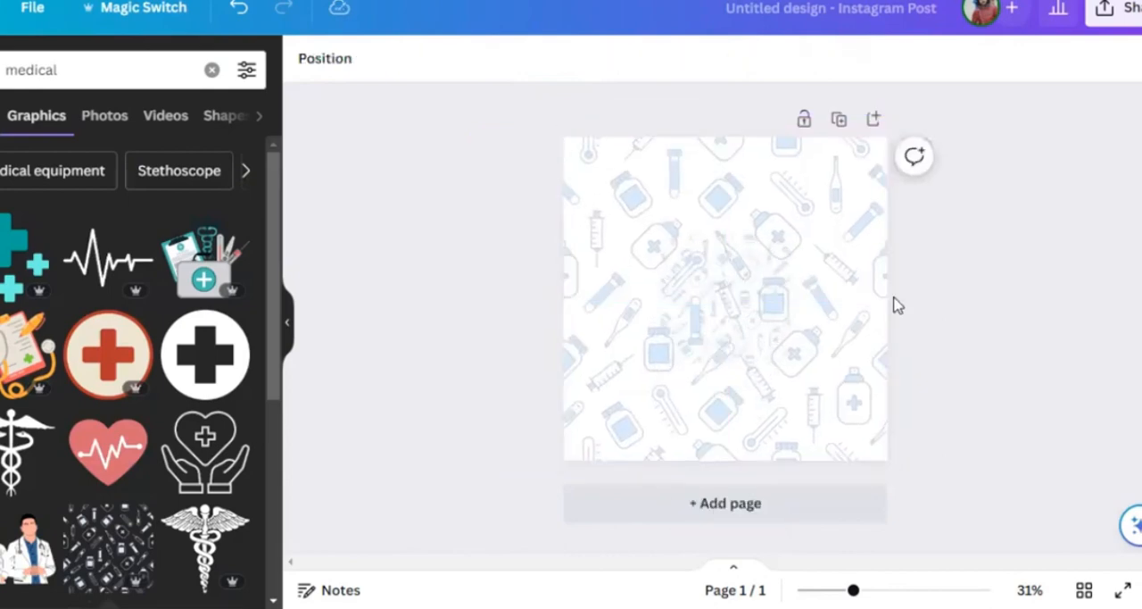
click(806, 312)
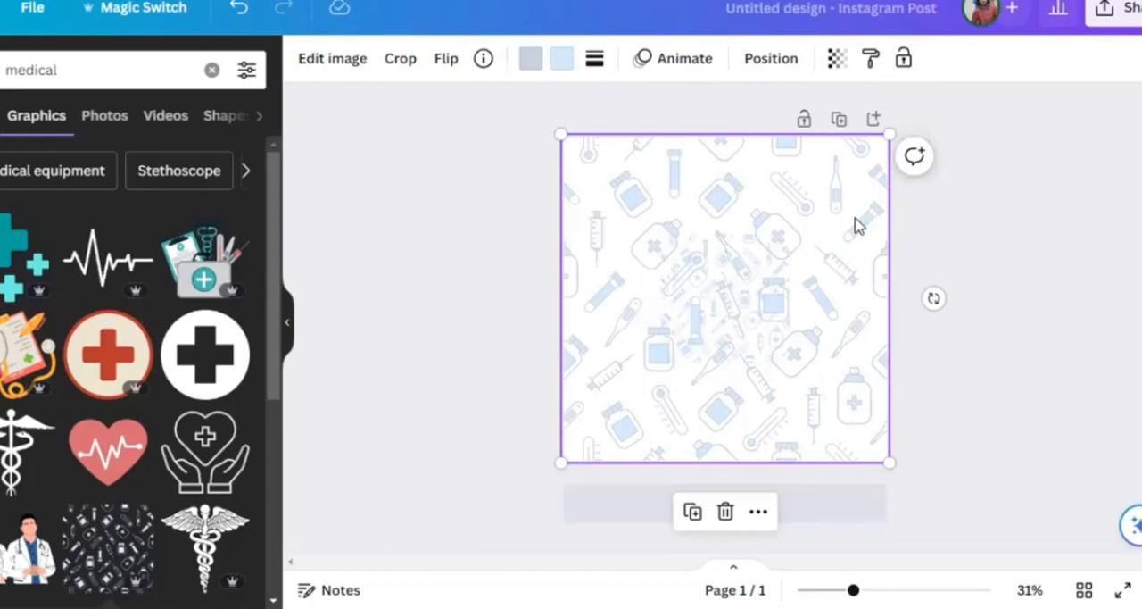
- Move the large pattern aside, delete the small duplicate pattern beneath it and move the large one back over the page
drag(855, 221, 592, 363)
click(699, 335)
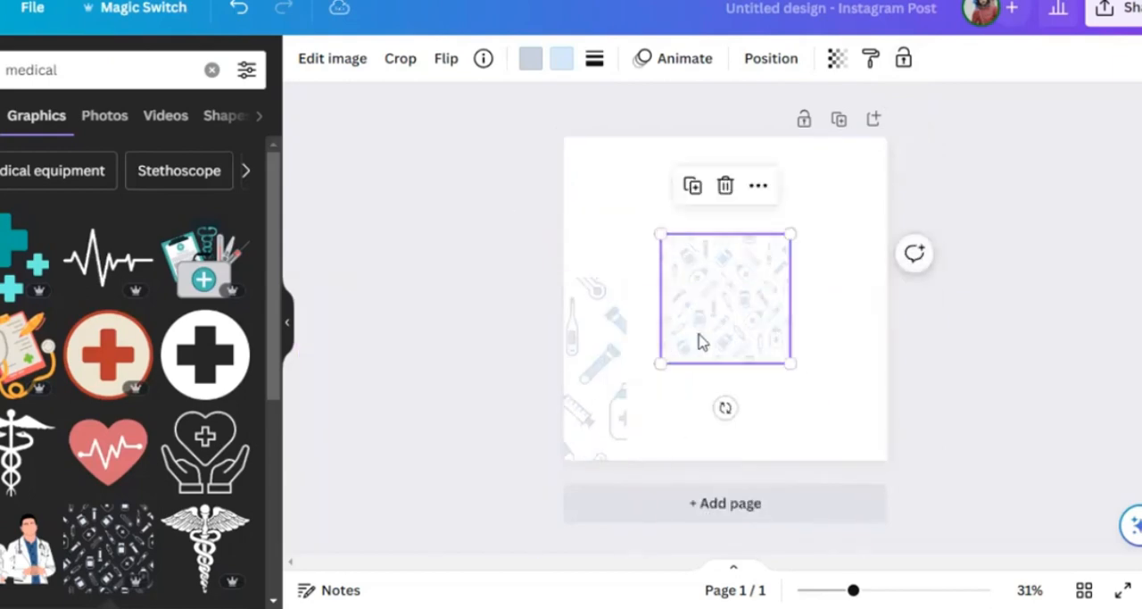
key(Delete)
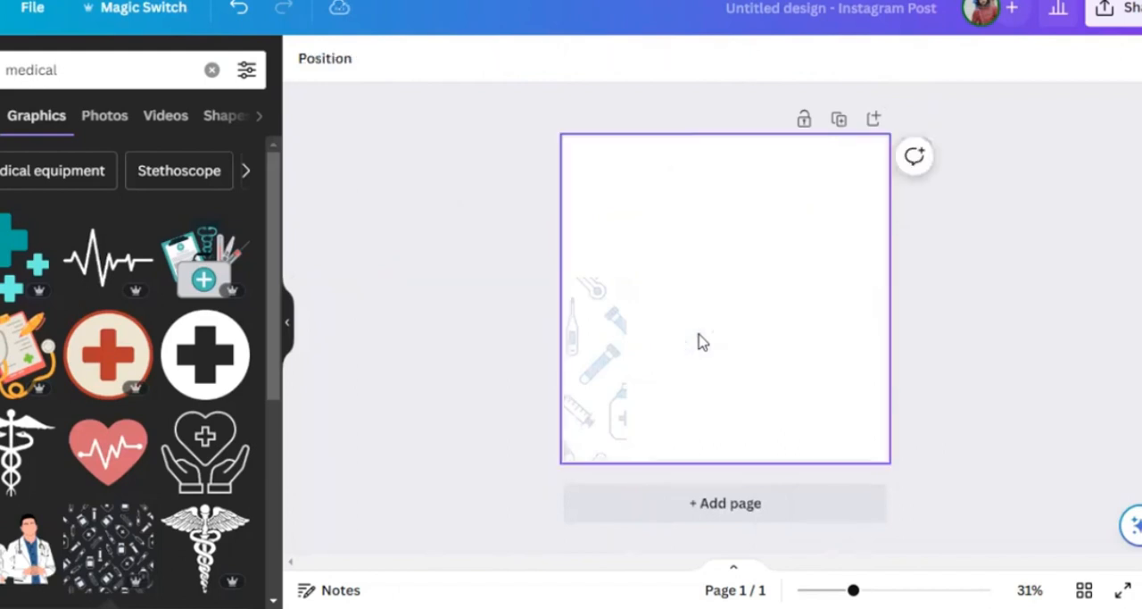
drag(591, 344, 862, 189)
- Lock the pattern graphic, try to move it while it is locked and unlock it again
click(870, 58)
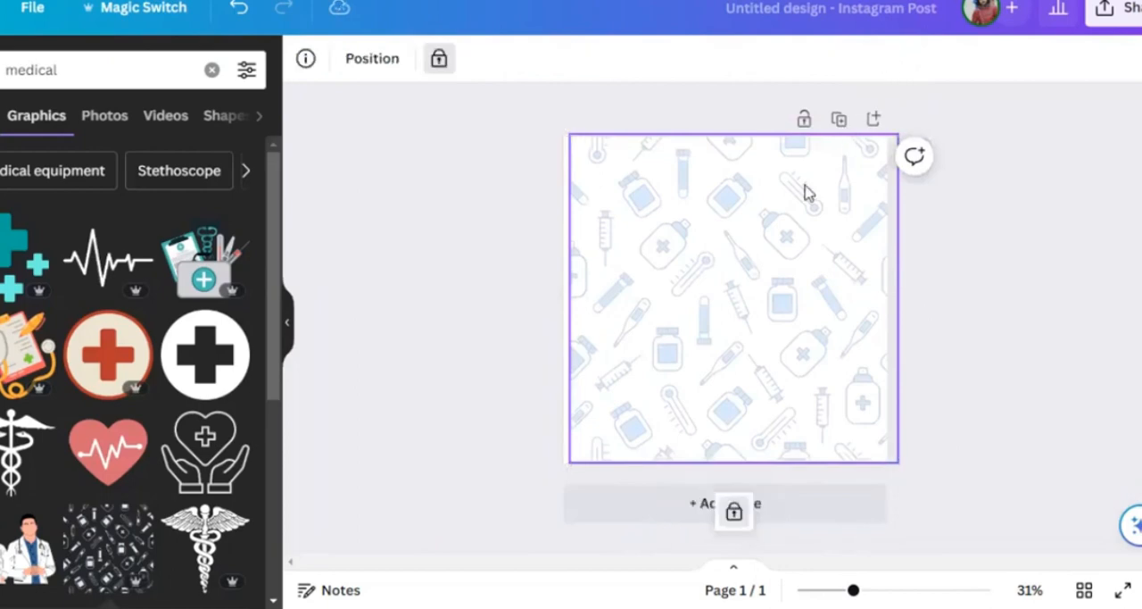
drag(845, 339, 658, 196)
drag(703, 283, 825, 259)
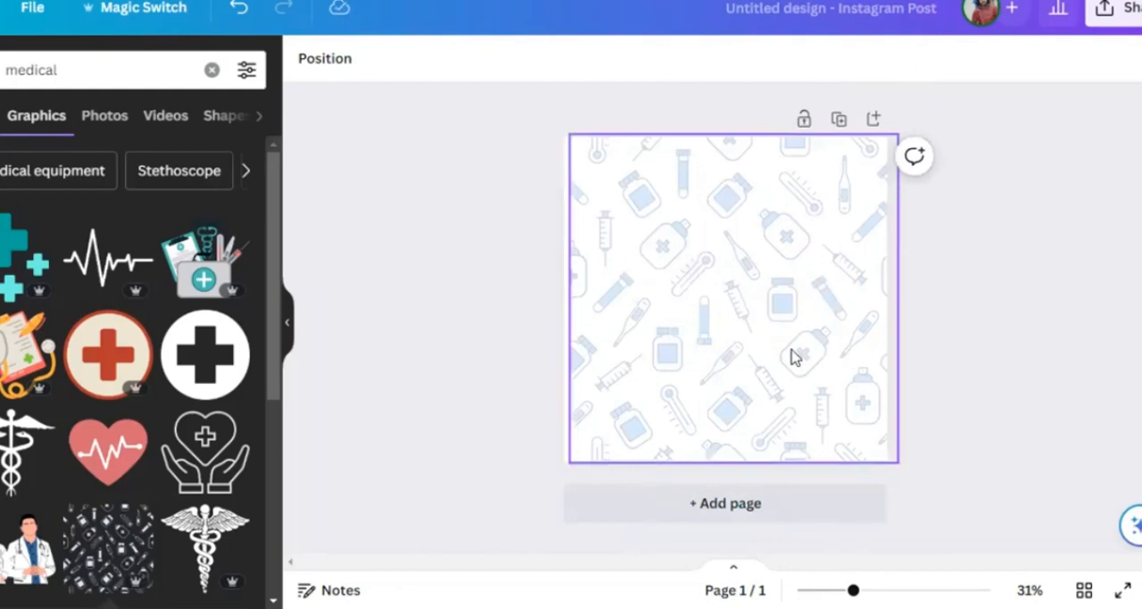
click(791, 262)
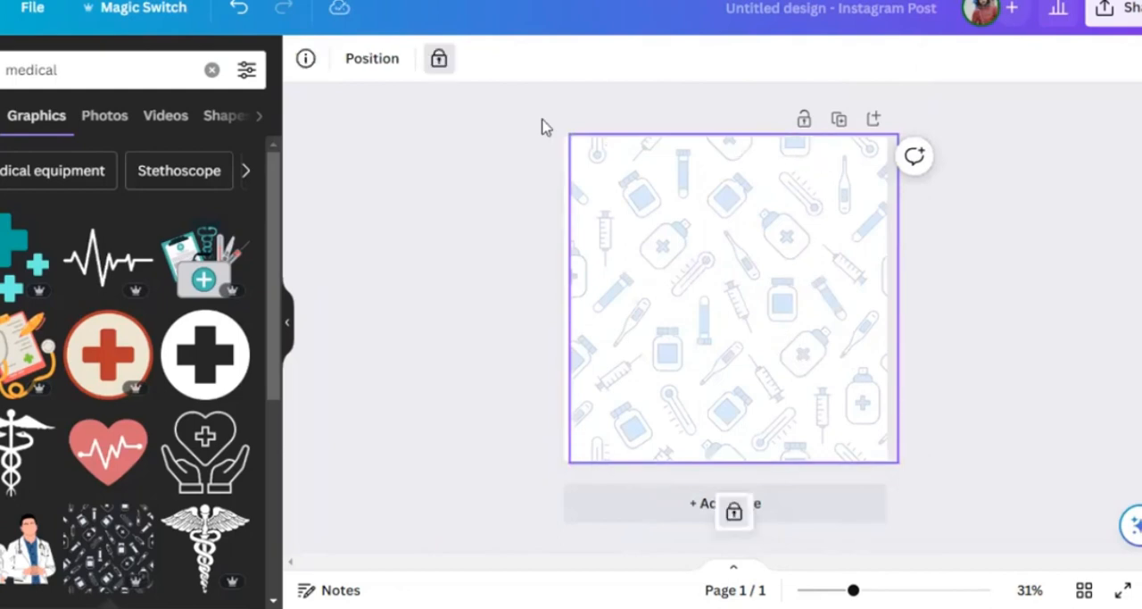
click(440, 59)
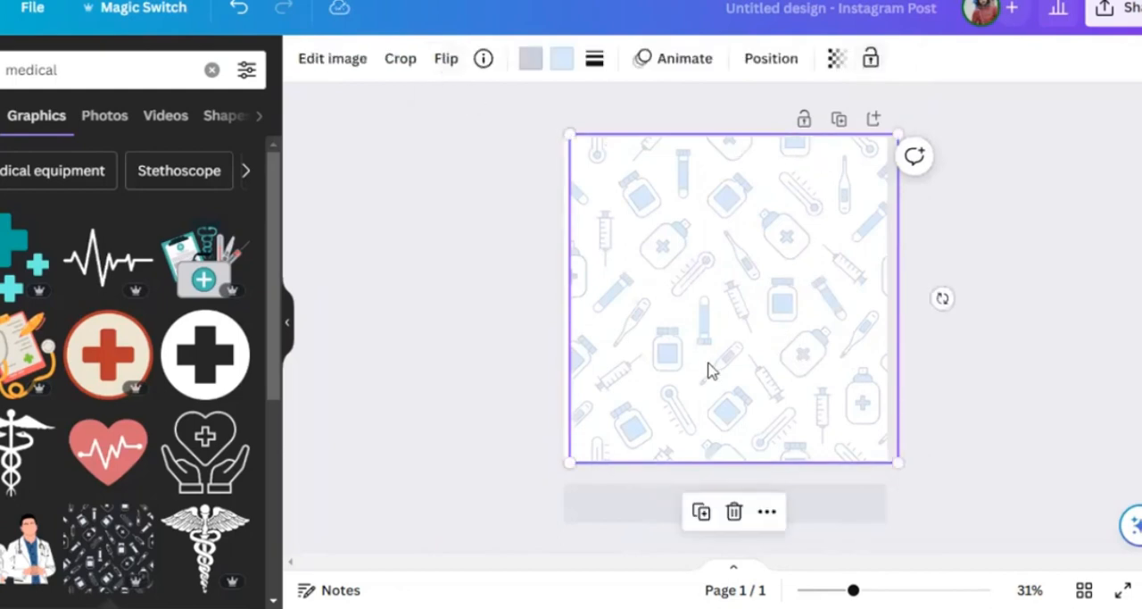
- Shift the pattern slightly to align it with the page and look through the available element animations
mouse_move(710, 371)
mouse_down()
mouse_move(688, 365)
mouse_move(705, 362)
mouse_up()
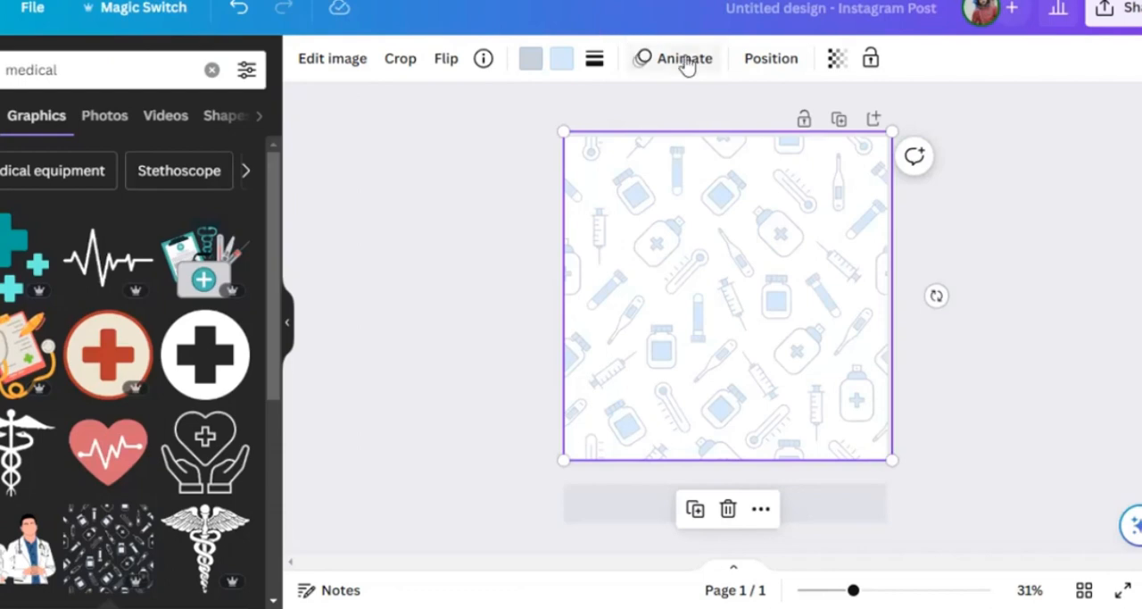
click(684, 61)
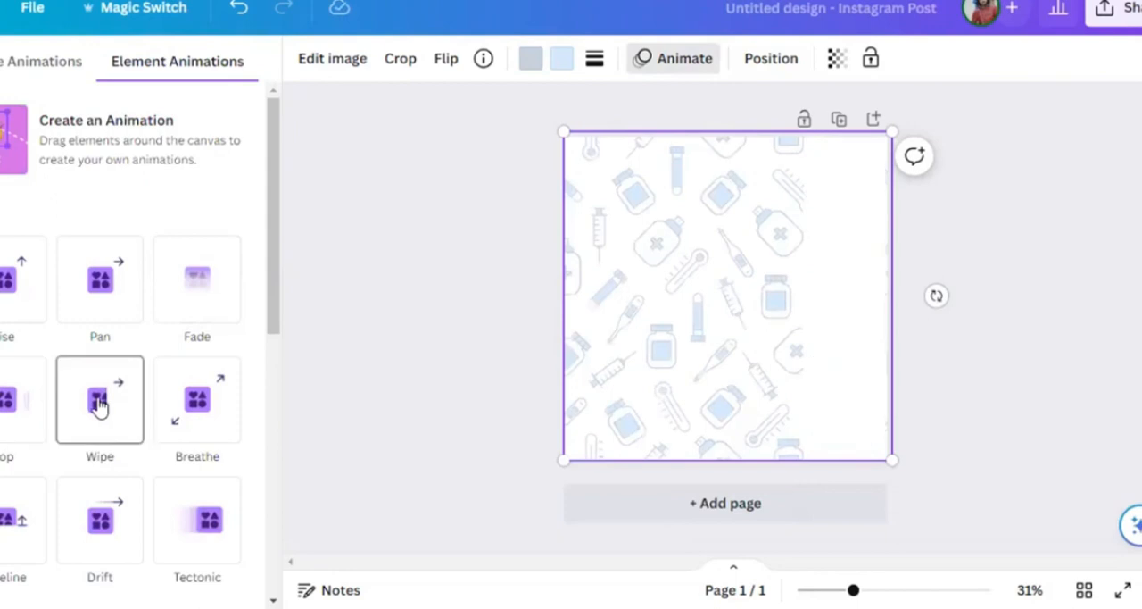
scroll(11, 374, down, 4)
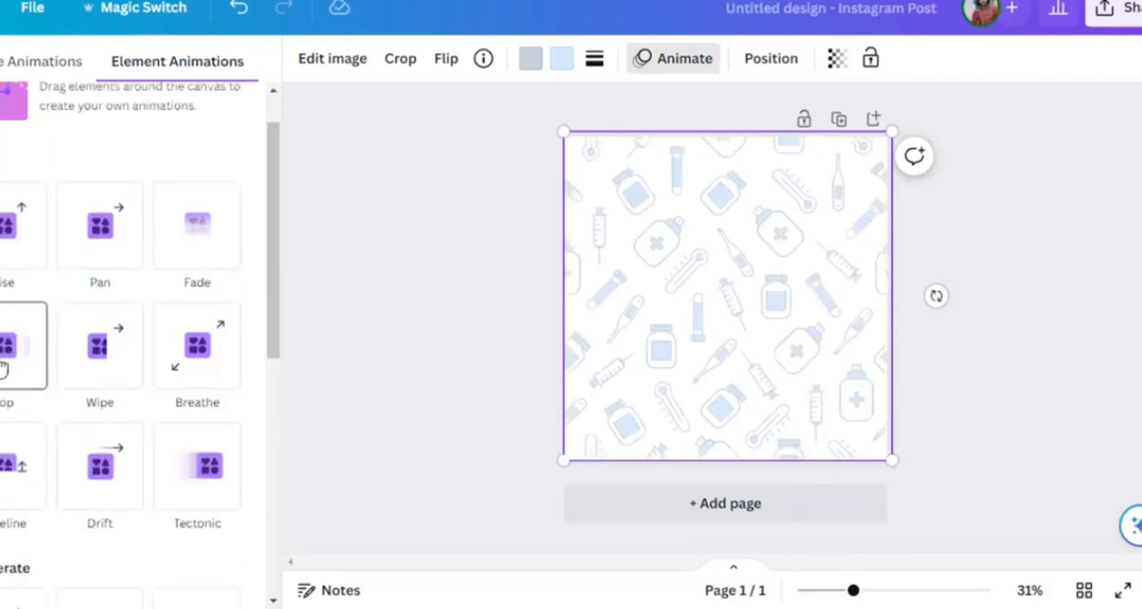
scroll(5, 367, down, 4)
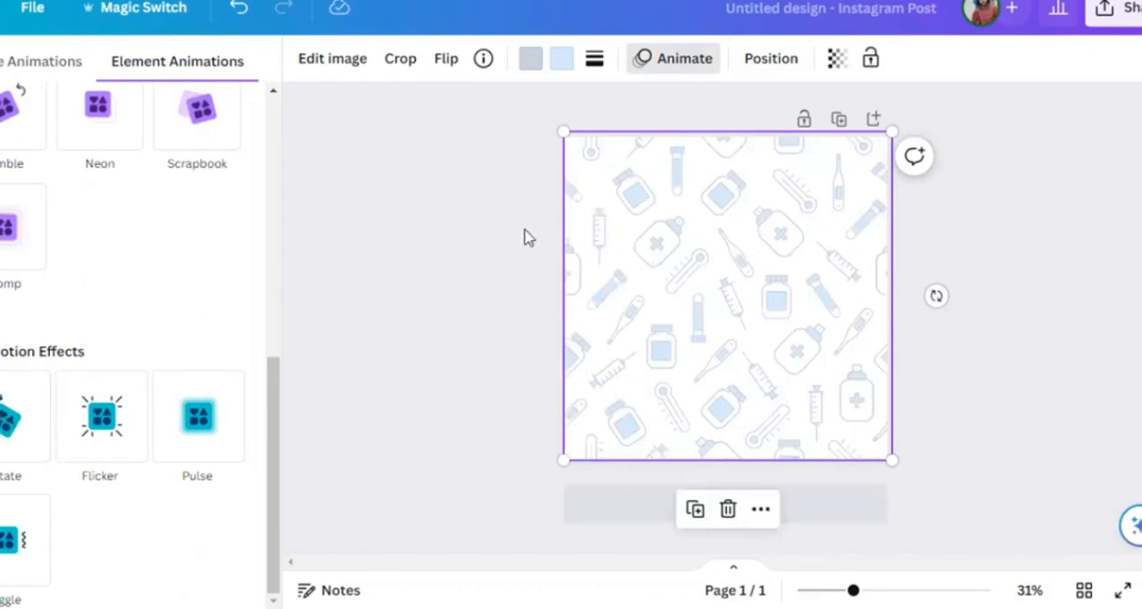
click(269, 109)
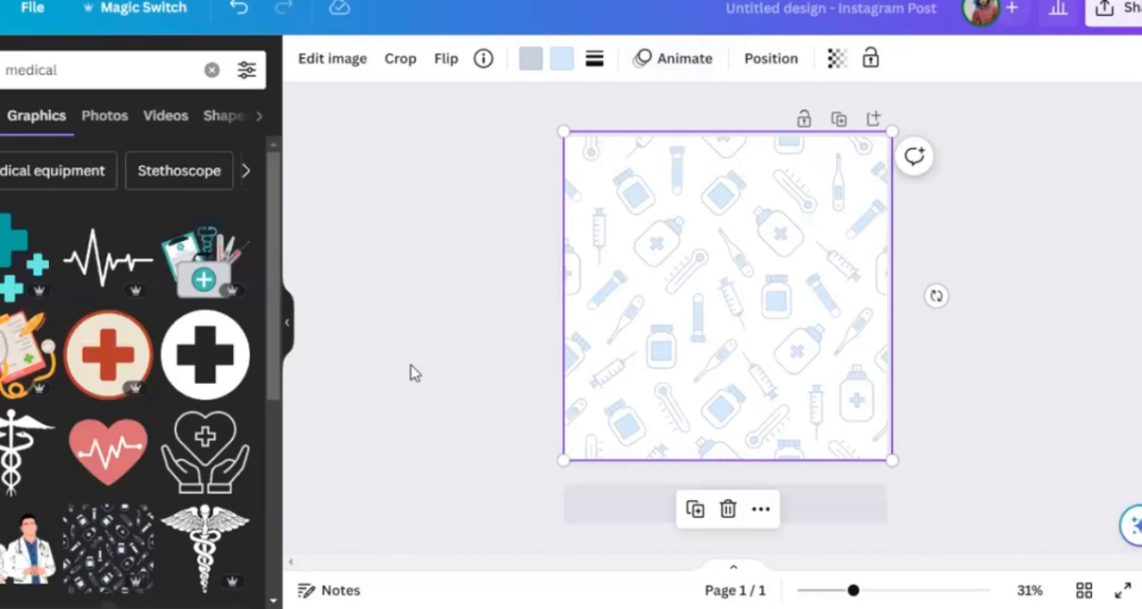
- Recolour the pattern's light-blue fills medium grey and its blue-grey outlines light grey
click(565, 59)
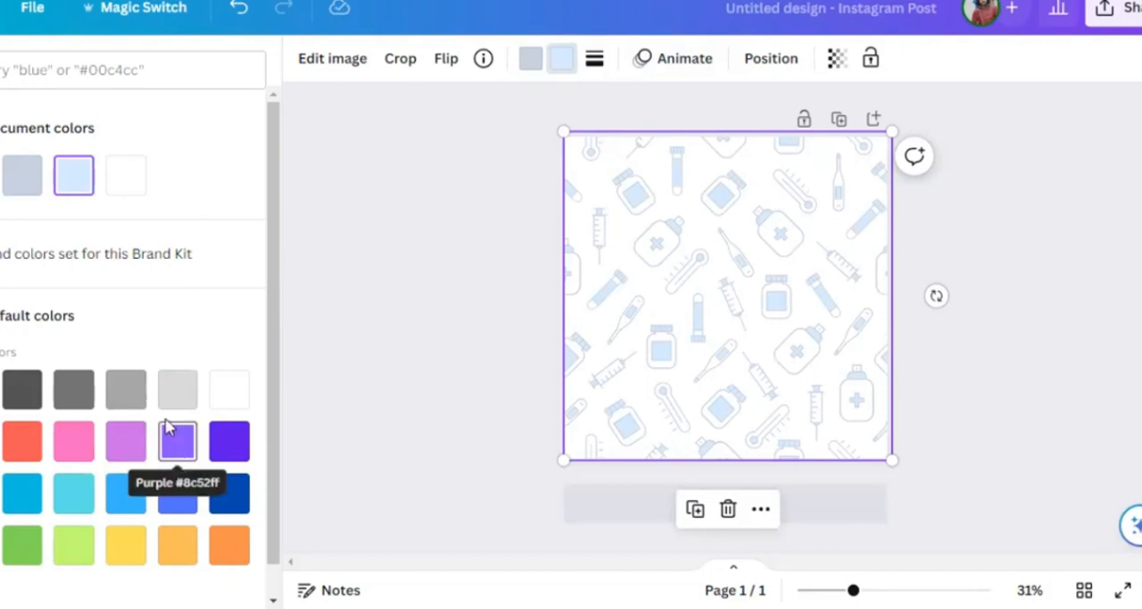
click(79, 393)
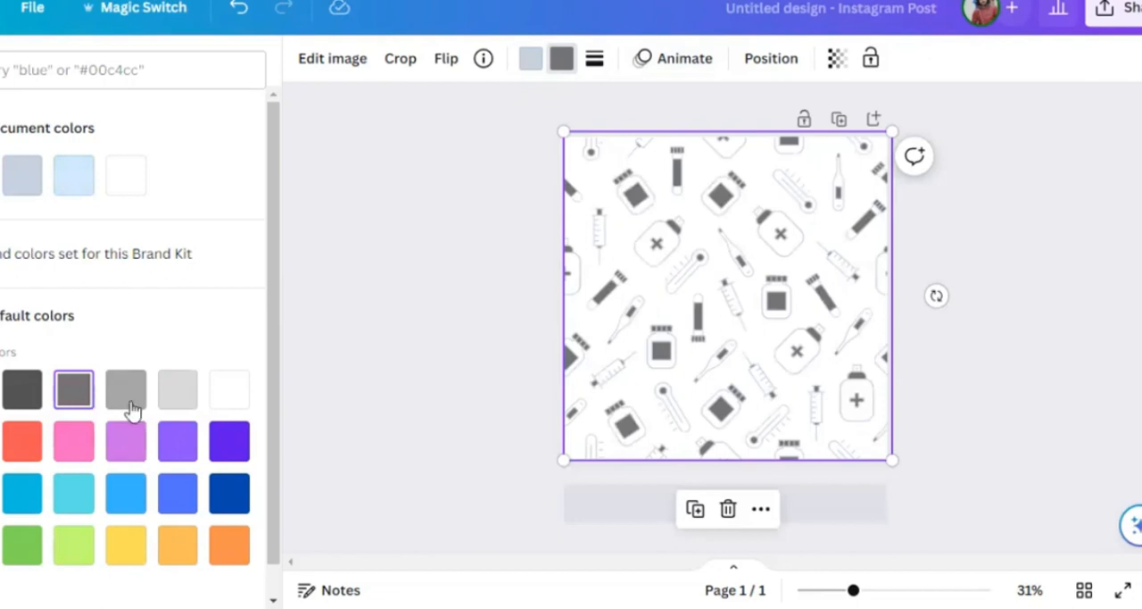
click(127, 403)
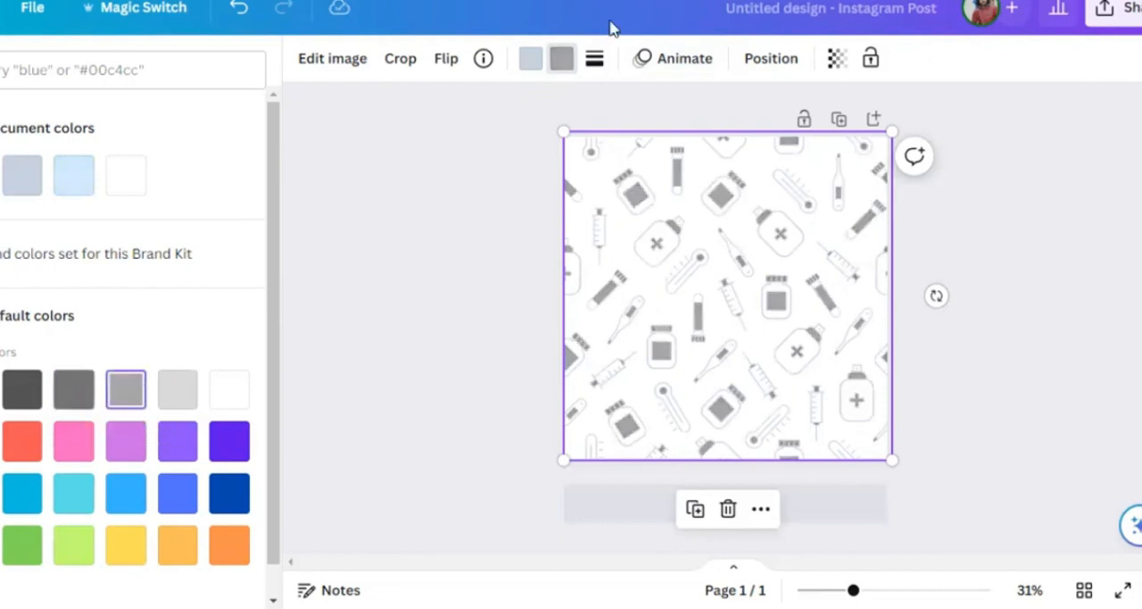
click(528, 62)
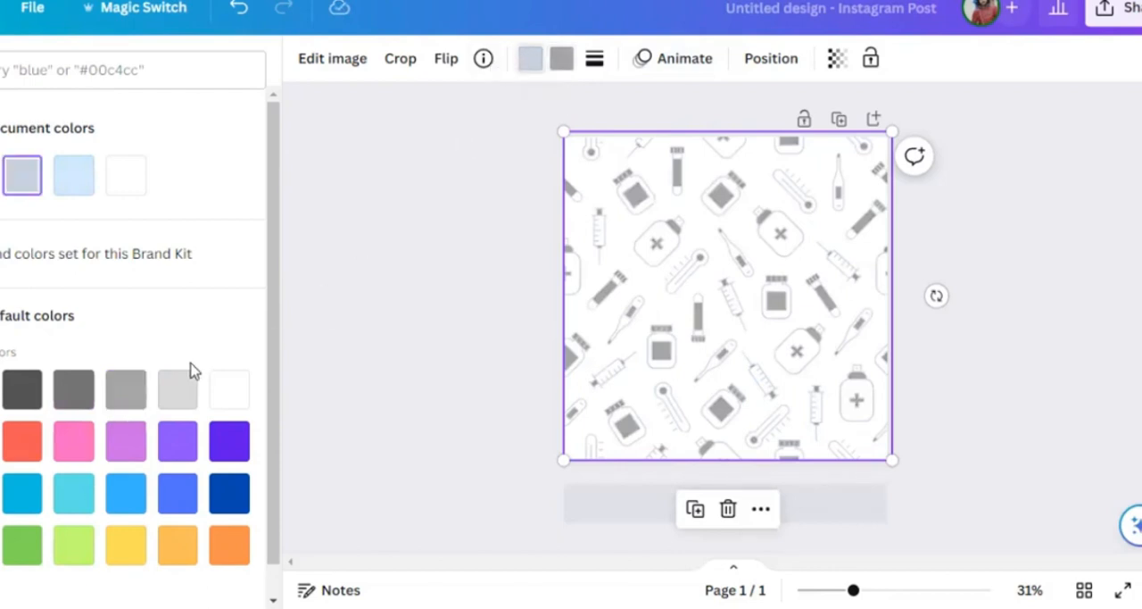
click(179, 396)
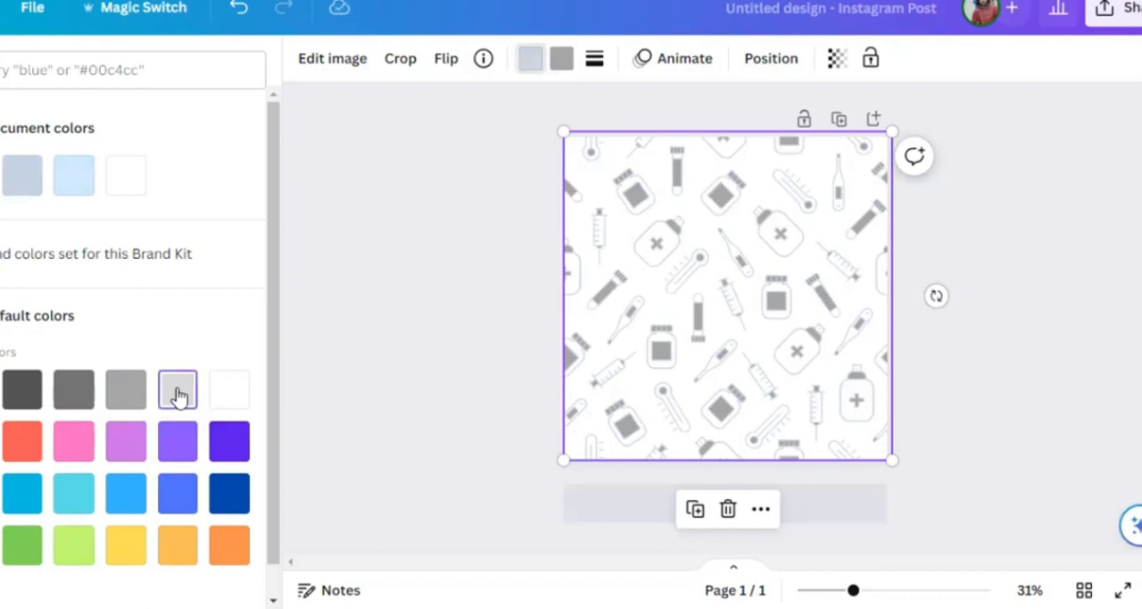
- Flip the pattern graphic horizontally and vertically
click(447, 61)
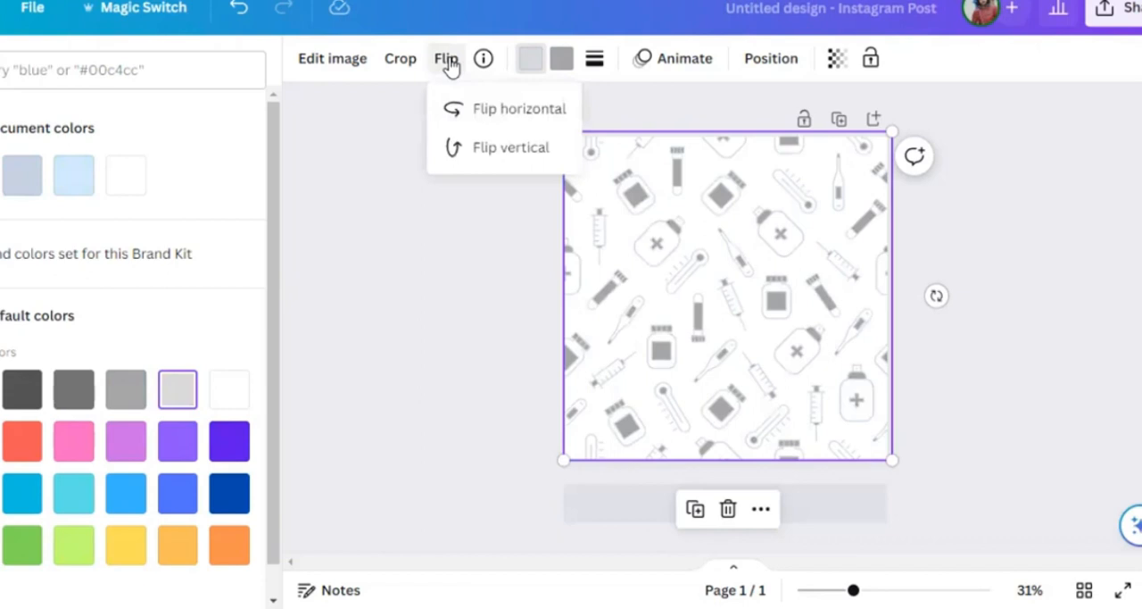
click(482, 106)
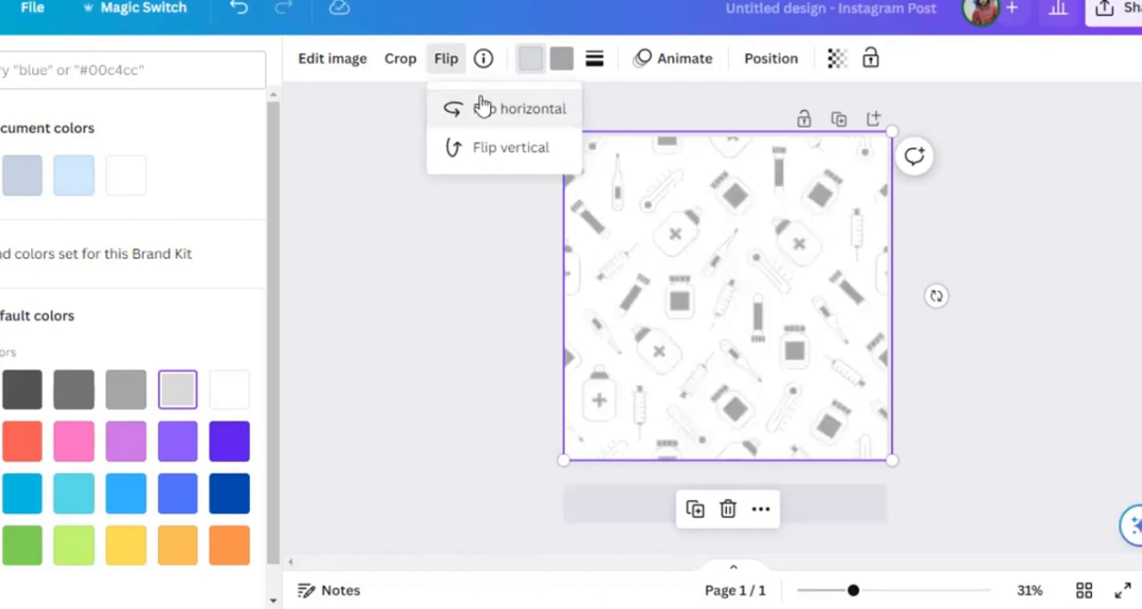
click(487, 159)
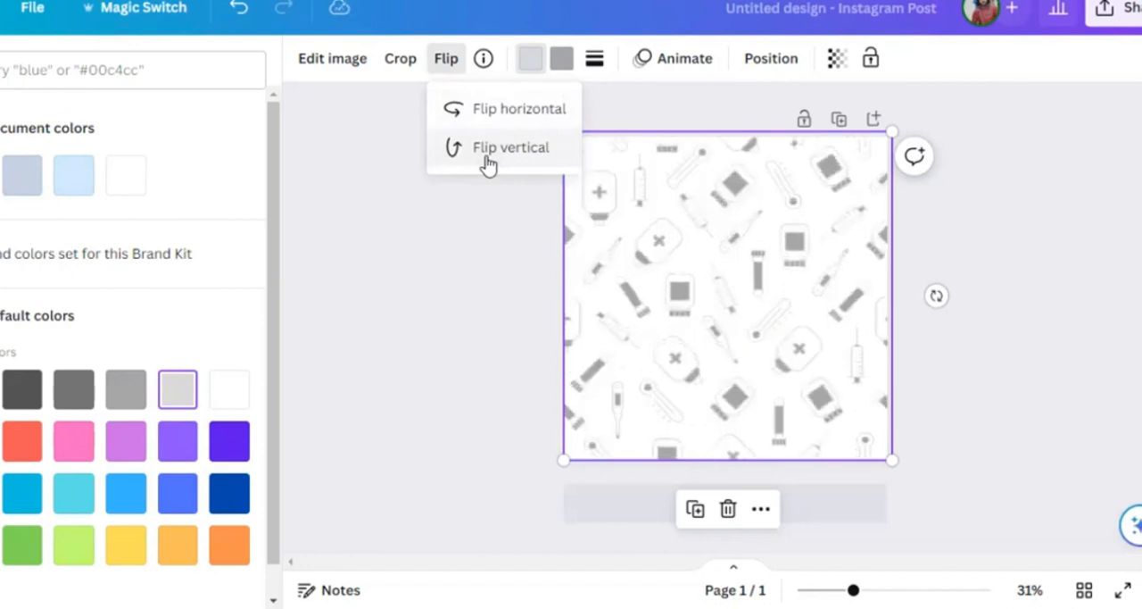
- Try cropping the pattern by enlarging the image beyond its frame, and undo that crop
click(390, 64)
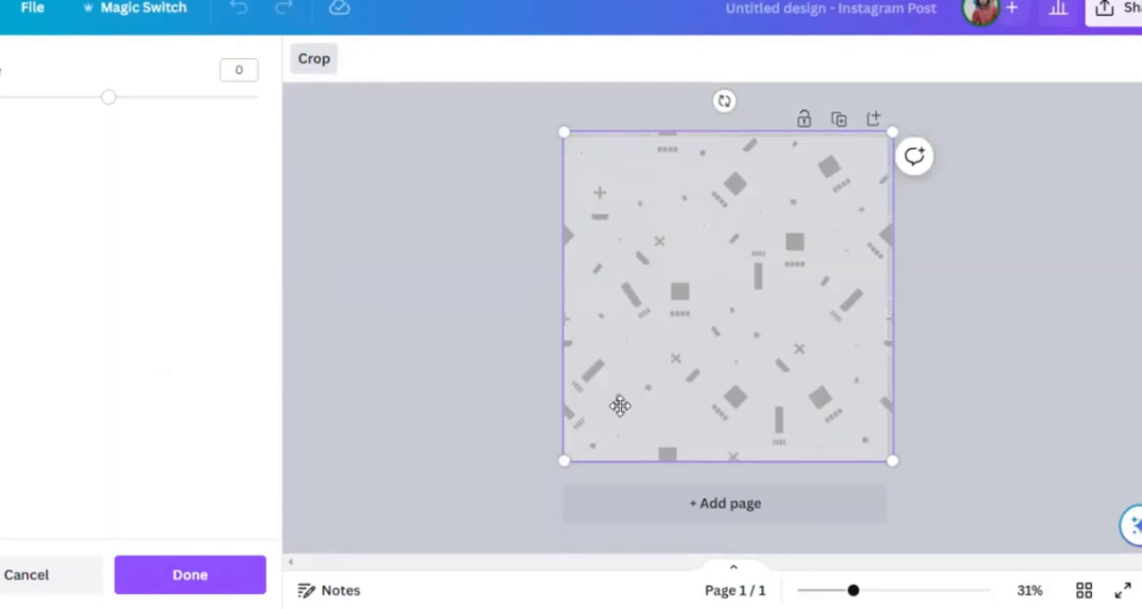
drag(561, 462, 407, 548)
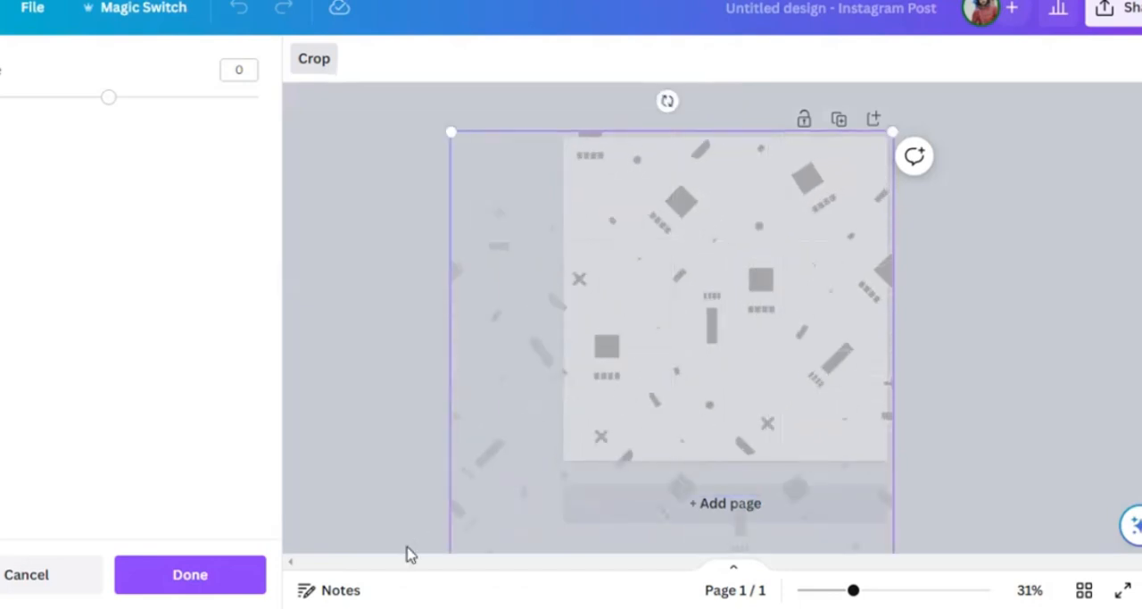
click(401, 438)
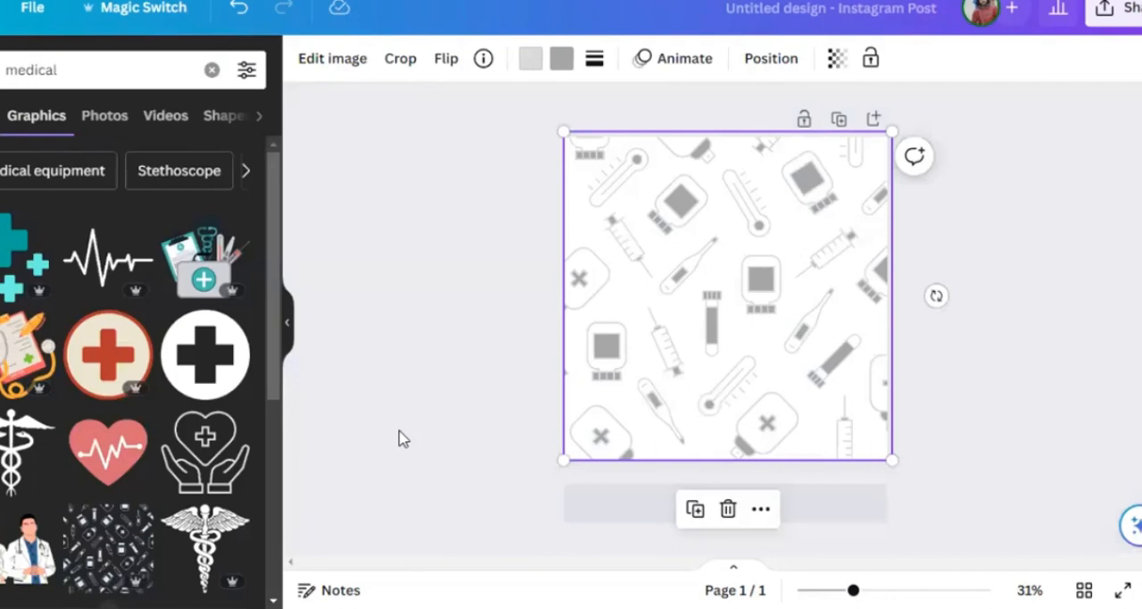
key(ctrl+z)
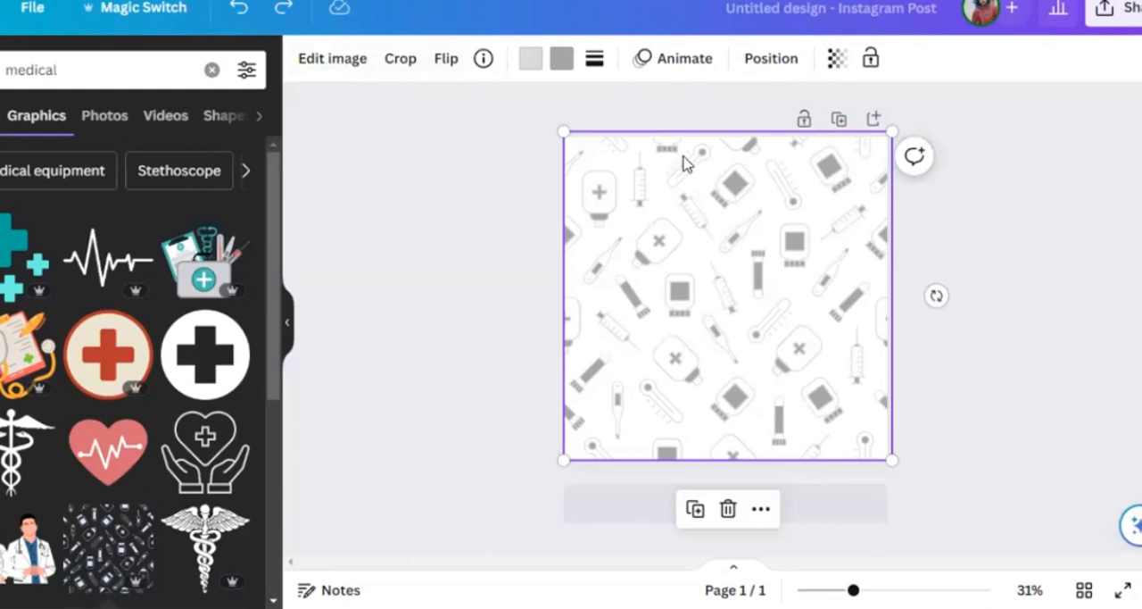
- Try the hand-held phone mockup on the pattern graphic and enlarge the result beyond the page's right edge
click(329, 67)
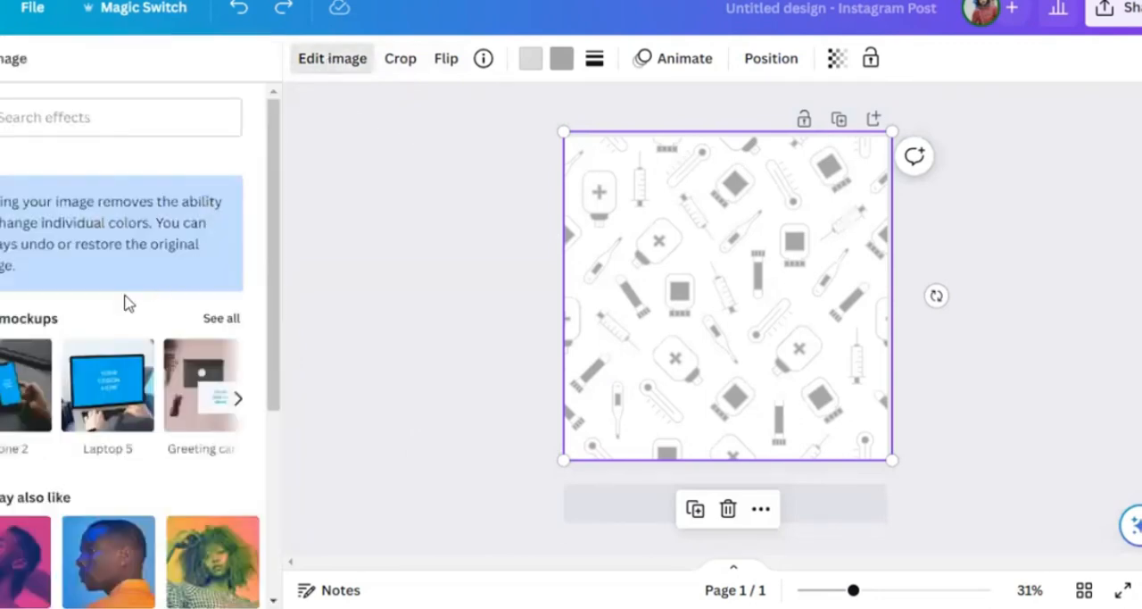
scroll(125, 303, down, 3)
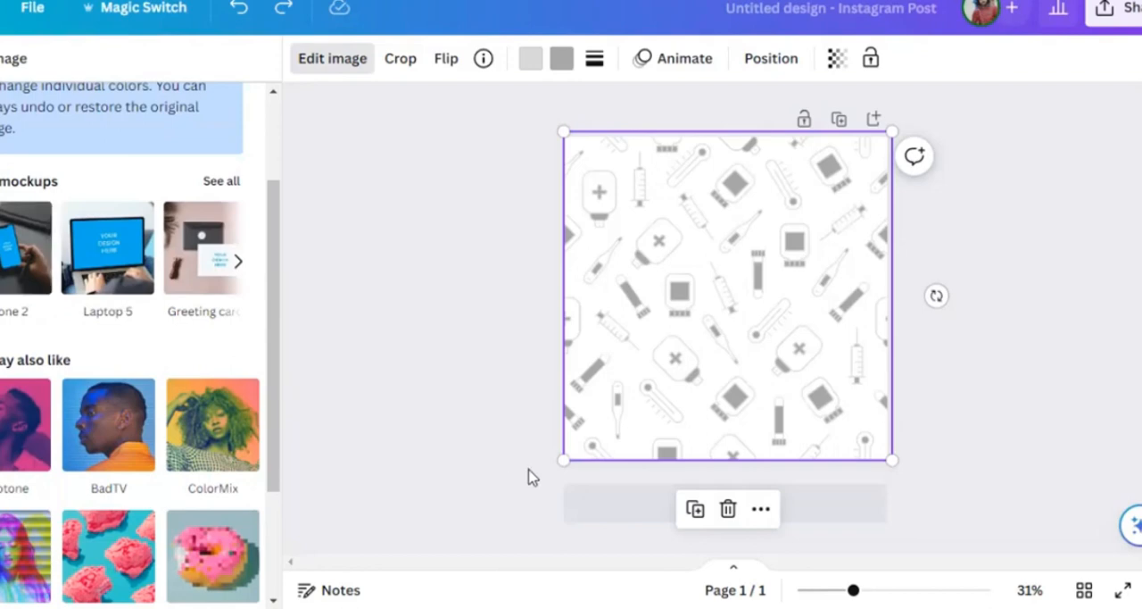
click(27, 254)
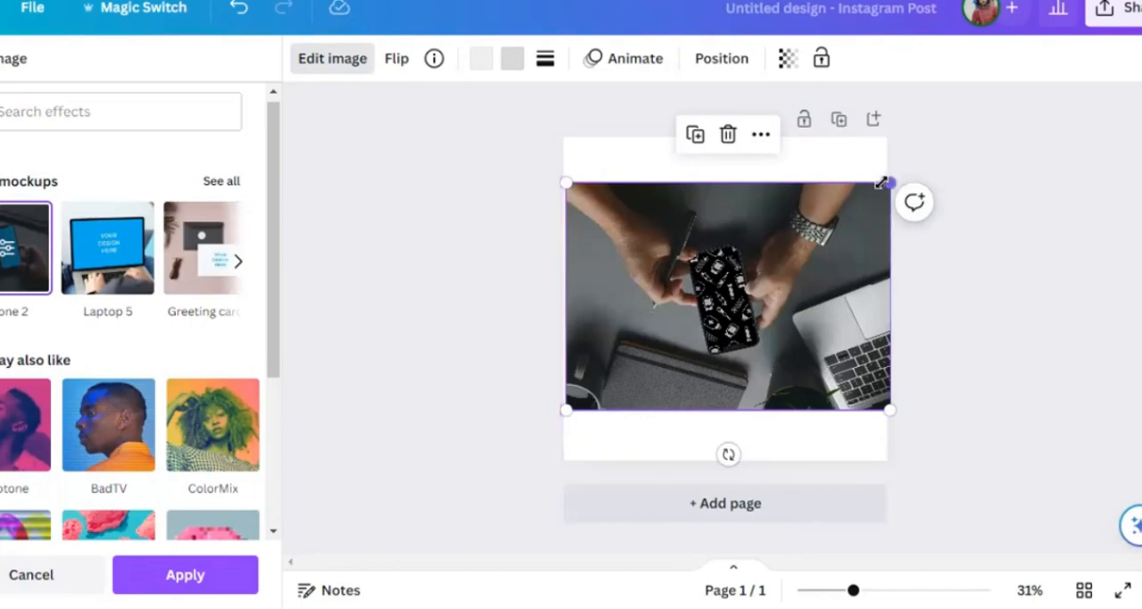
drag(881, 182, 948, 136)
- Flip the phone mockup vertically, then reposition and shrink it to end at the page's right edge
click(396, 61)
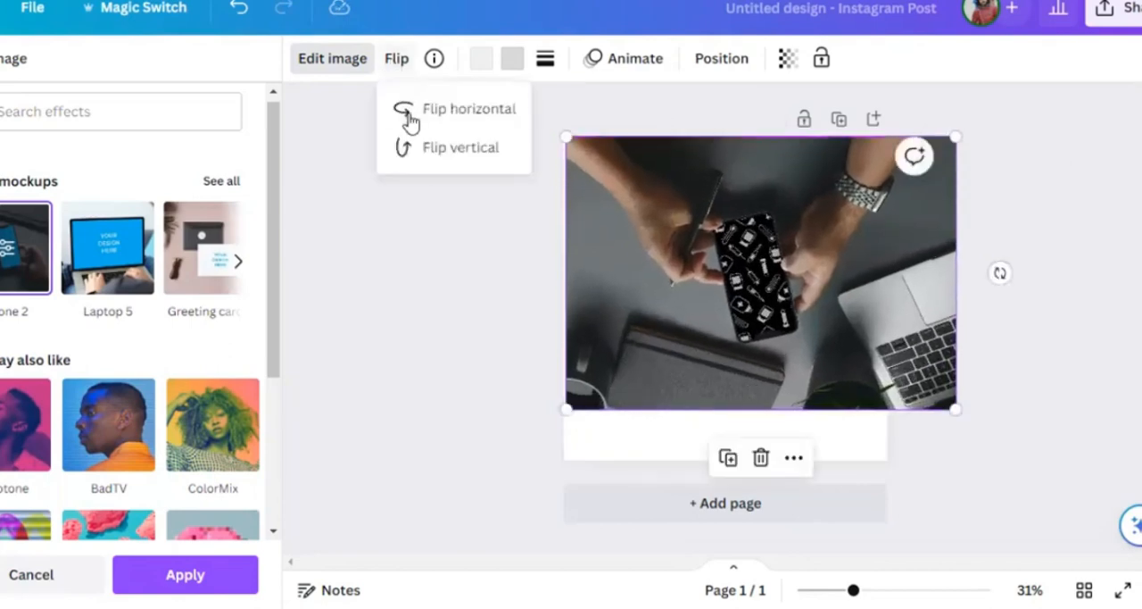
click(418, 150)
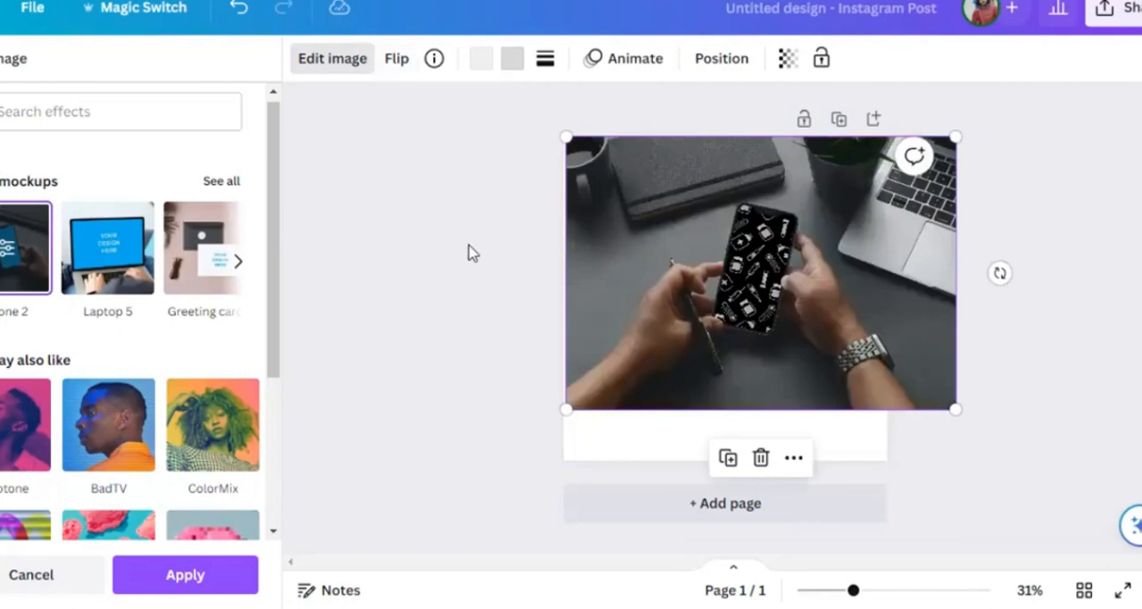
drag(823, 301, 747, 327)
click(1063, 480)
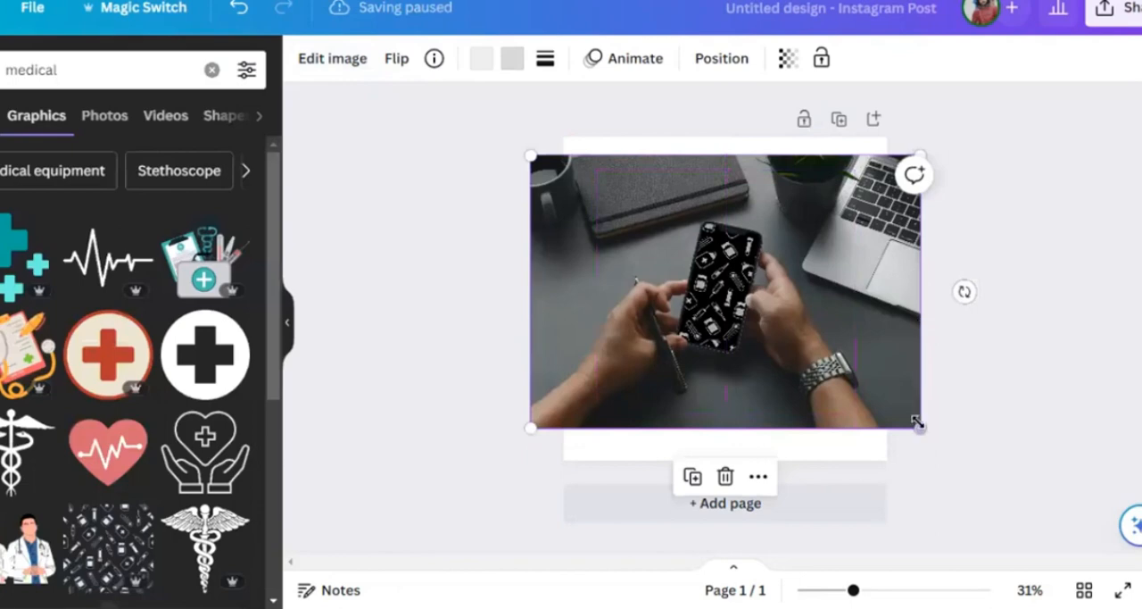
drag(893, 412, 882, 402)
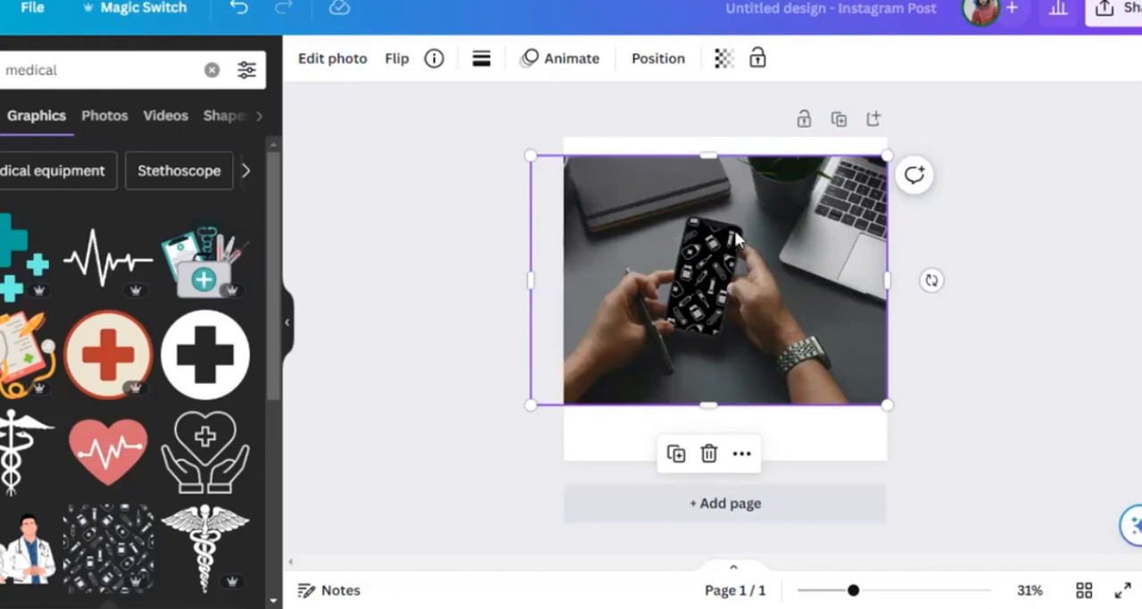
- Undo the mockup's move and vertical flip, and enlarge the restored pattern graphic to cover the whole page
drag(736, 239, 736, 238)
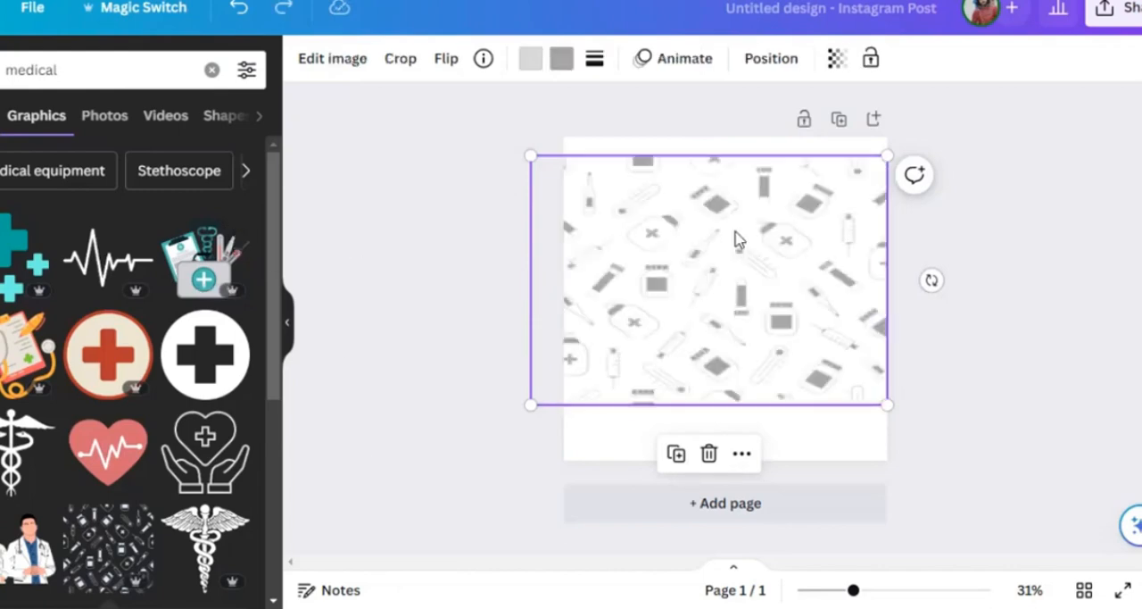
key(ctrl+z)
key(ctrl+z)
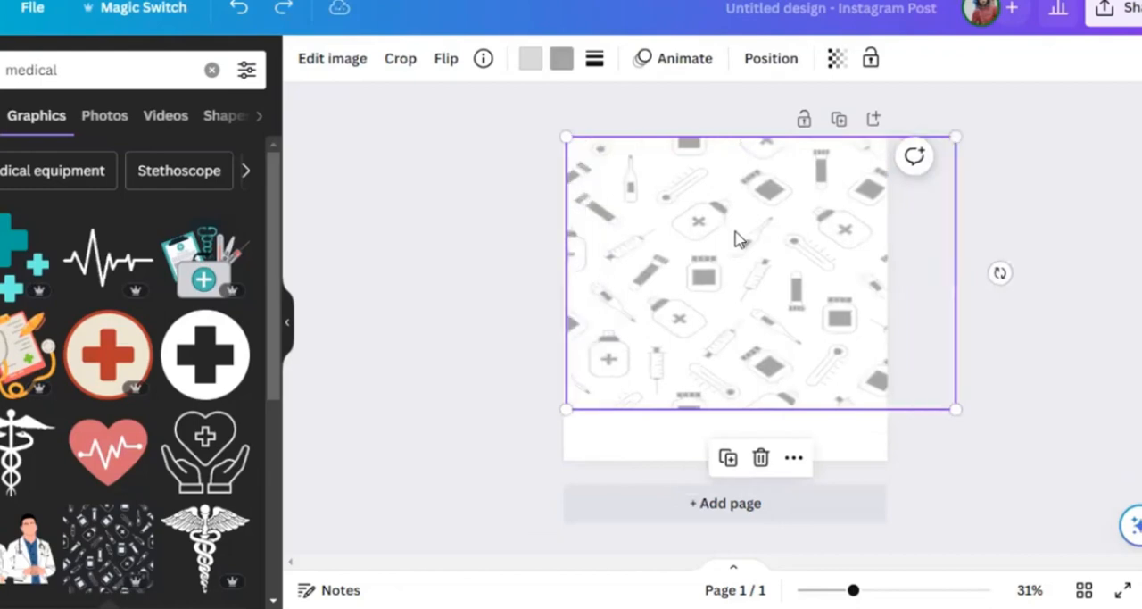
key(ctrl+z)
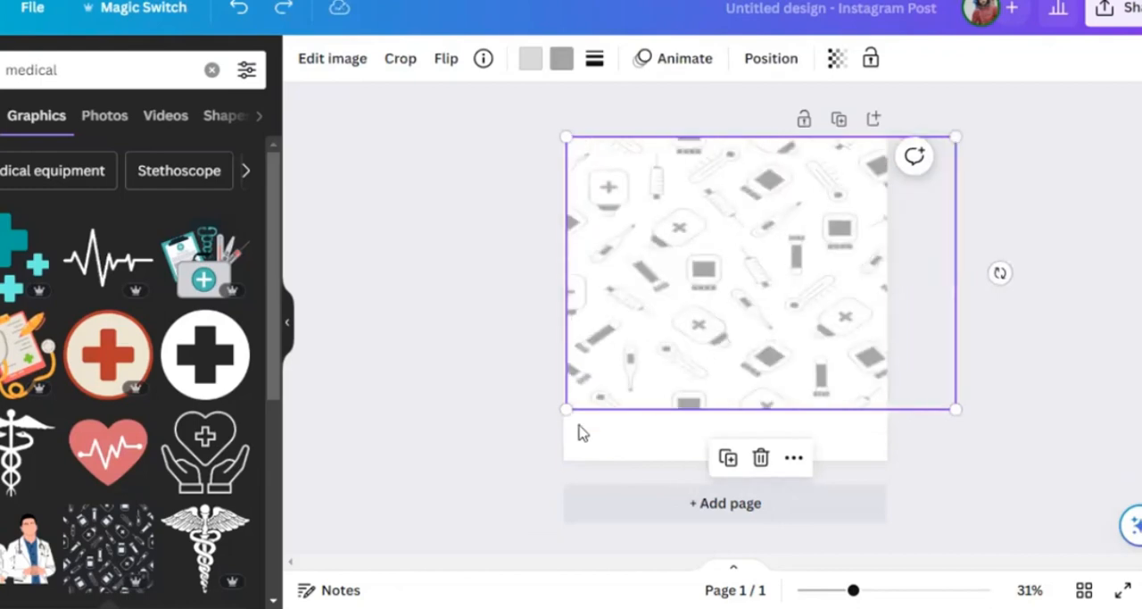
drag(549, 443, 524, 511)
click(428, 278)
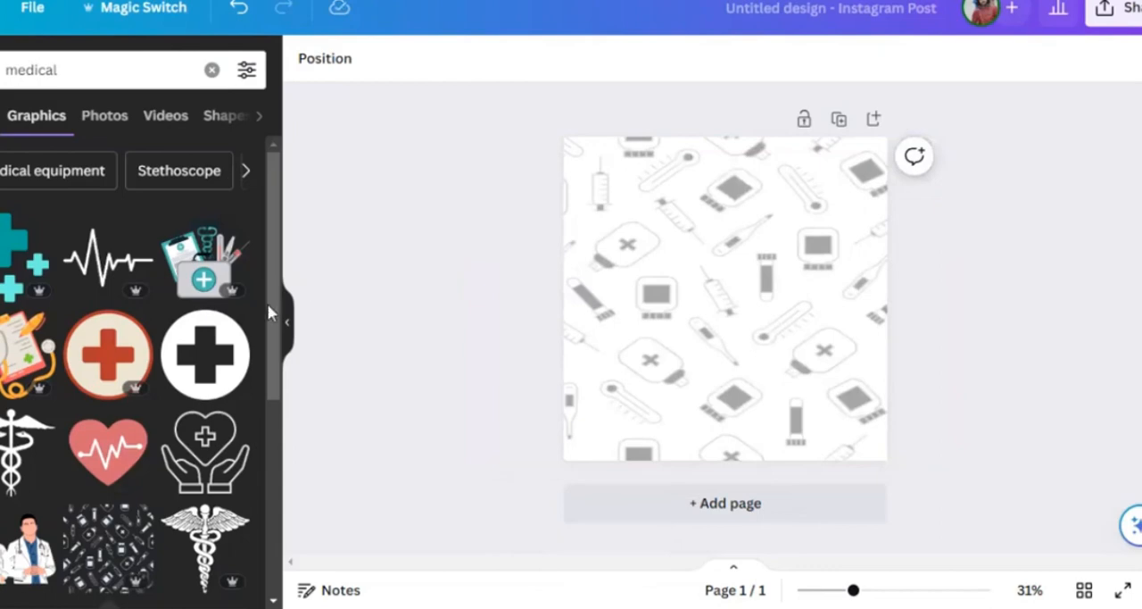
- Delete the medical pattern graphic from the page
scroll(204, 373, down, 2)
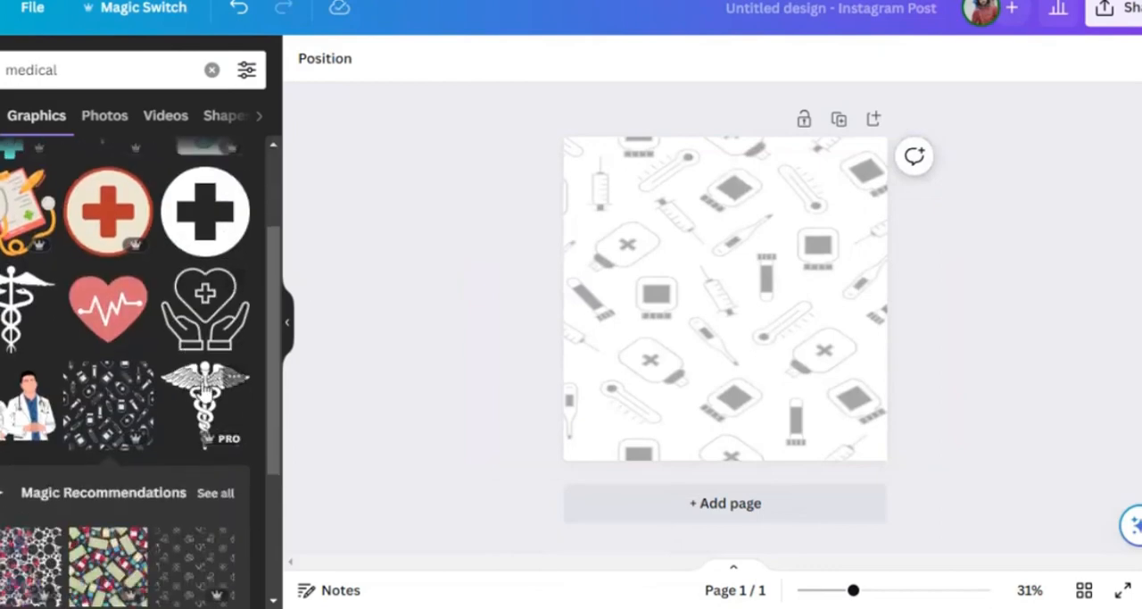
click(737, 247)
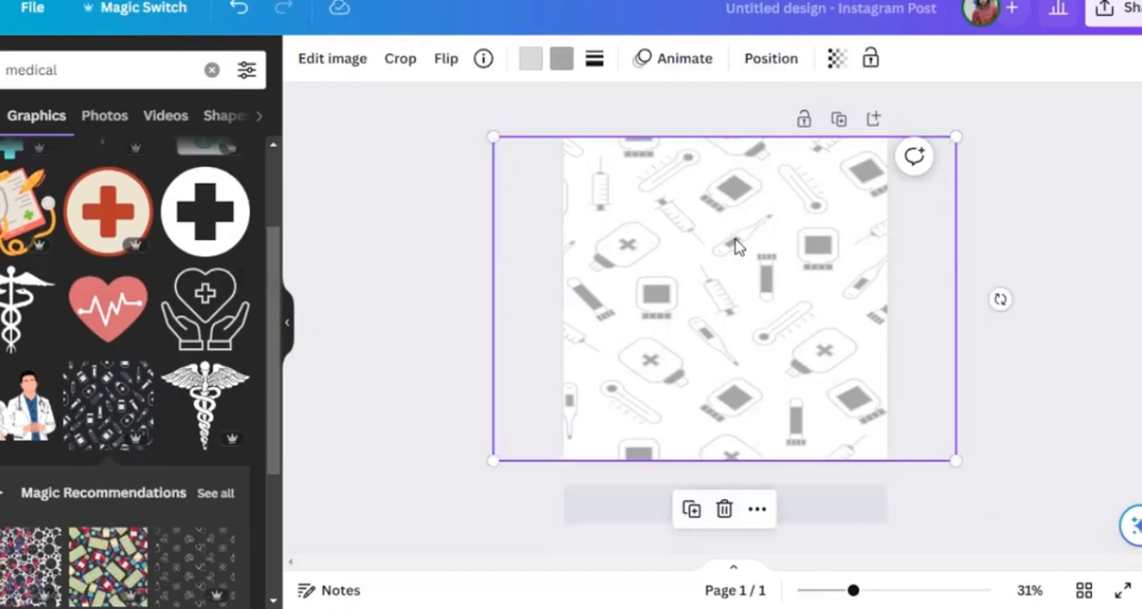
key(Delete)
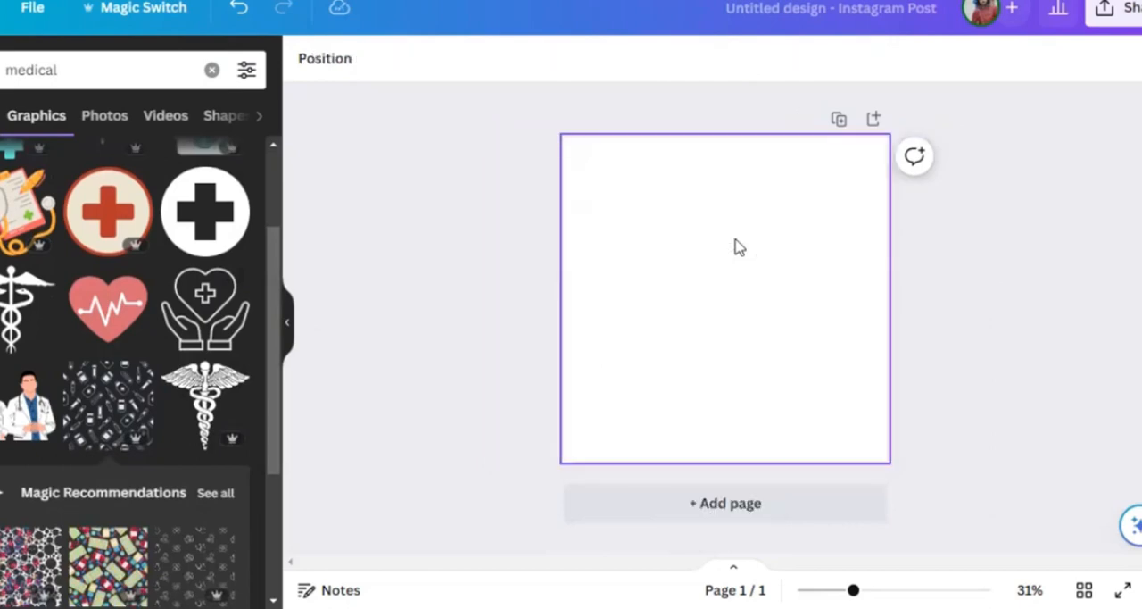
- Try the winged caduceus graphic in the page's upper-right corner and delete it again
click(217, 384)
drag(775, 242, 873, 143)
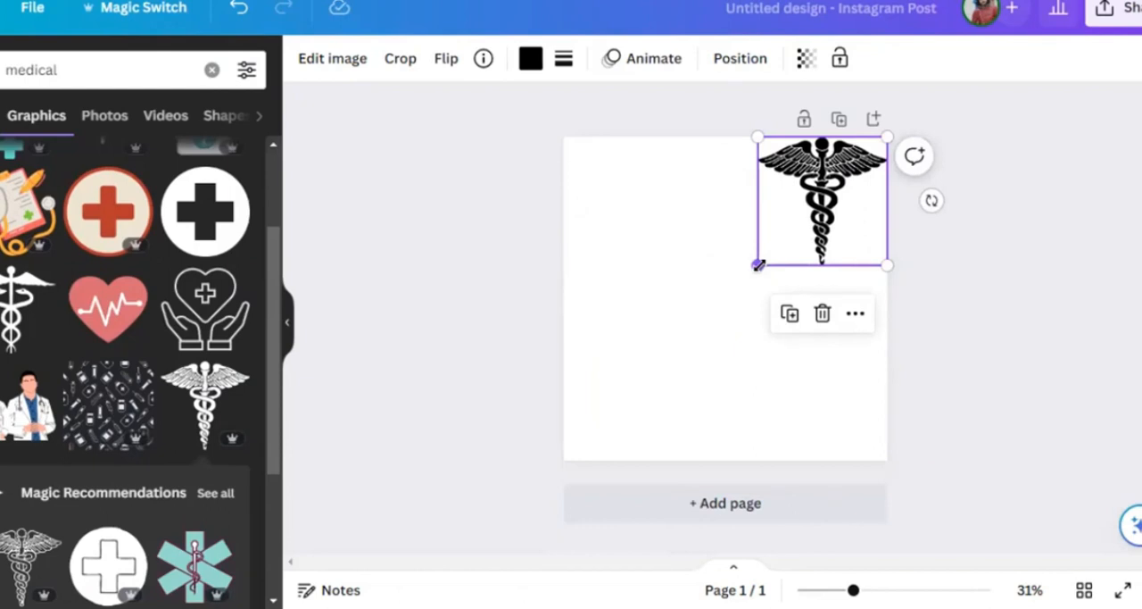
key(Delete)
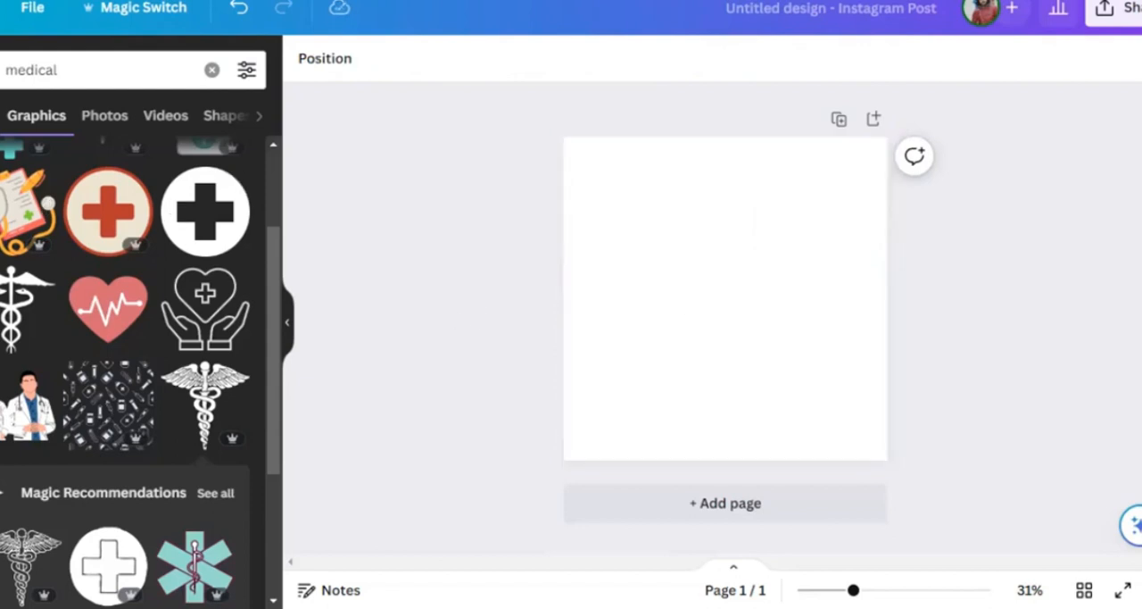
- Browse the available design templates for the Instagram post
click(2, 203)
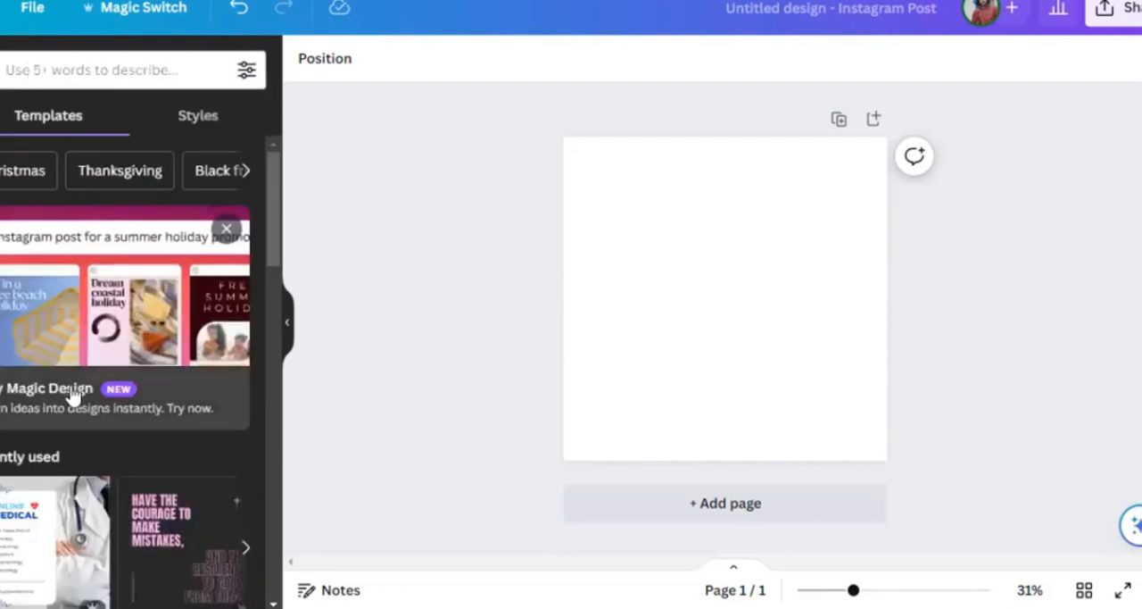
scroll(72, 393, down, 2)
scroll(74, 396, down, 3)
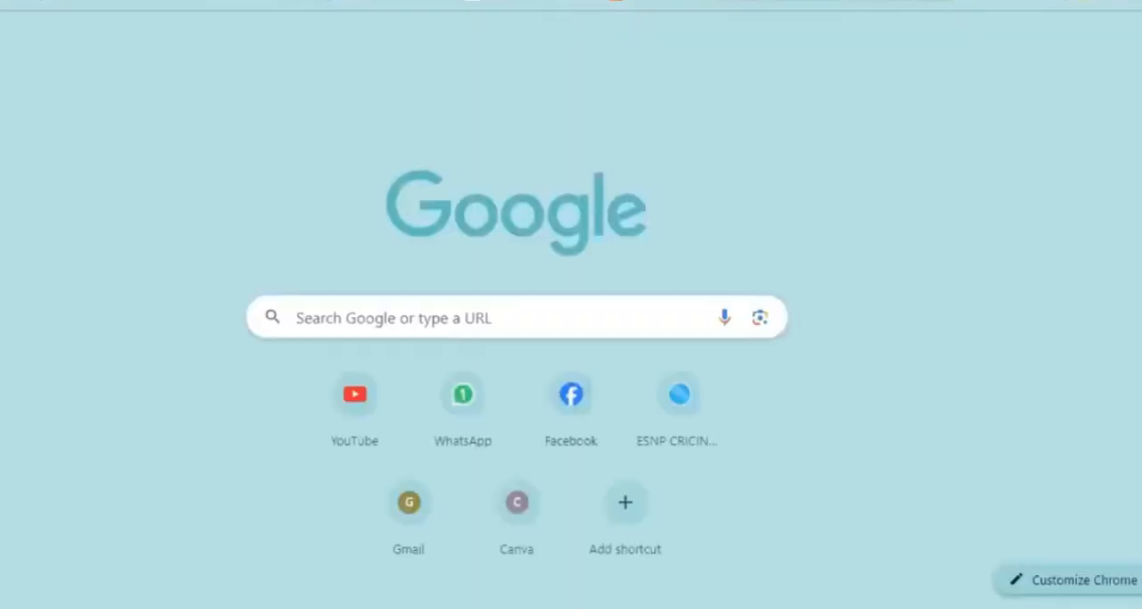
- Search Google for "unsplash", open the Unsplash website and look through its free photos
text(uns)
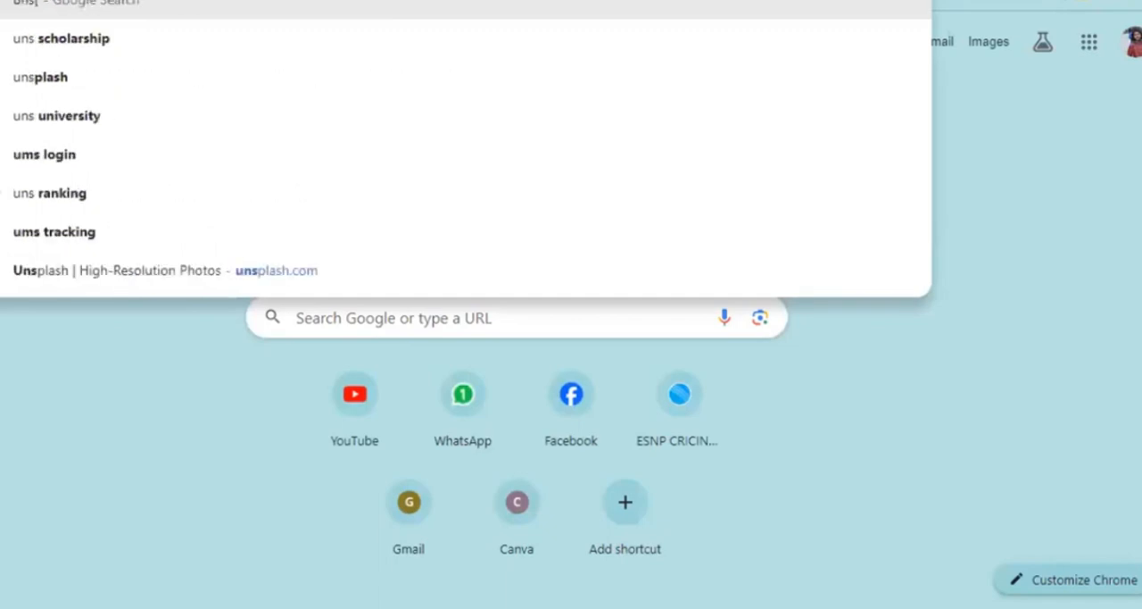
text(plash)
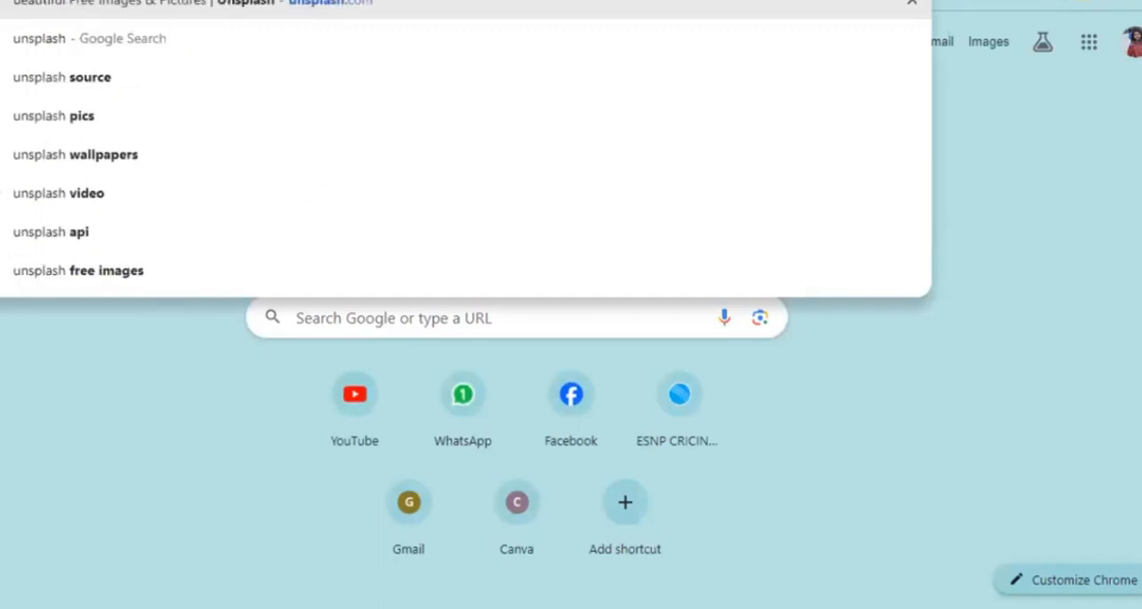
text(\)
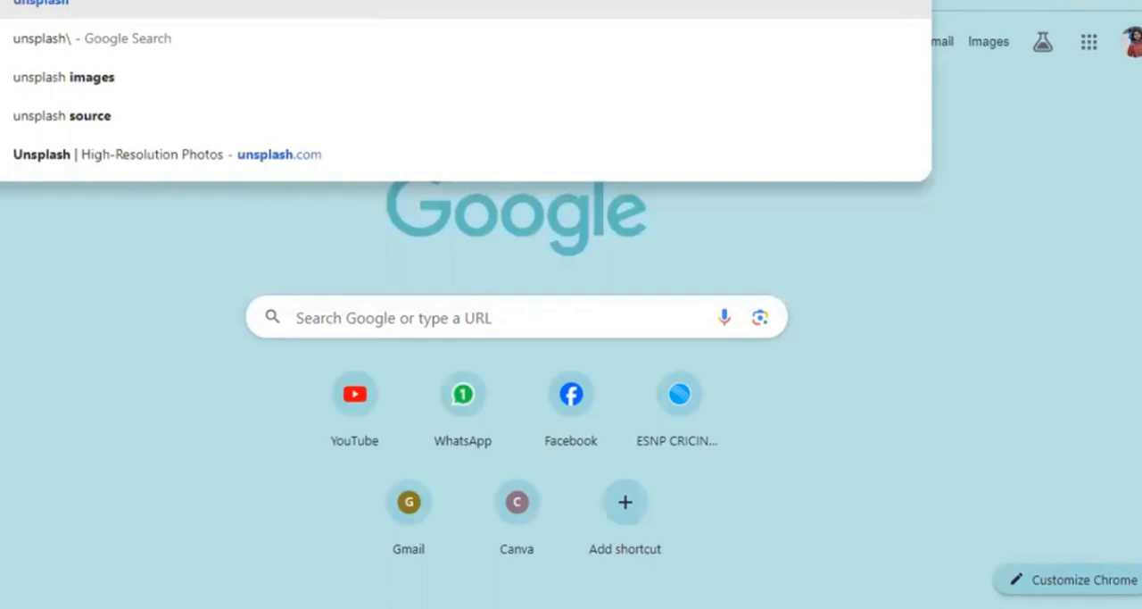
key(BackSpace)
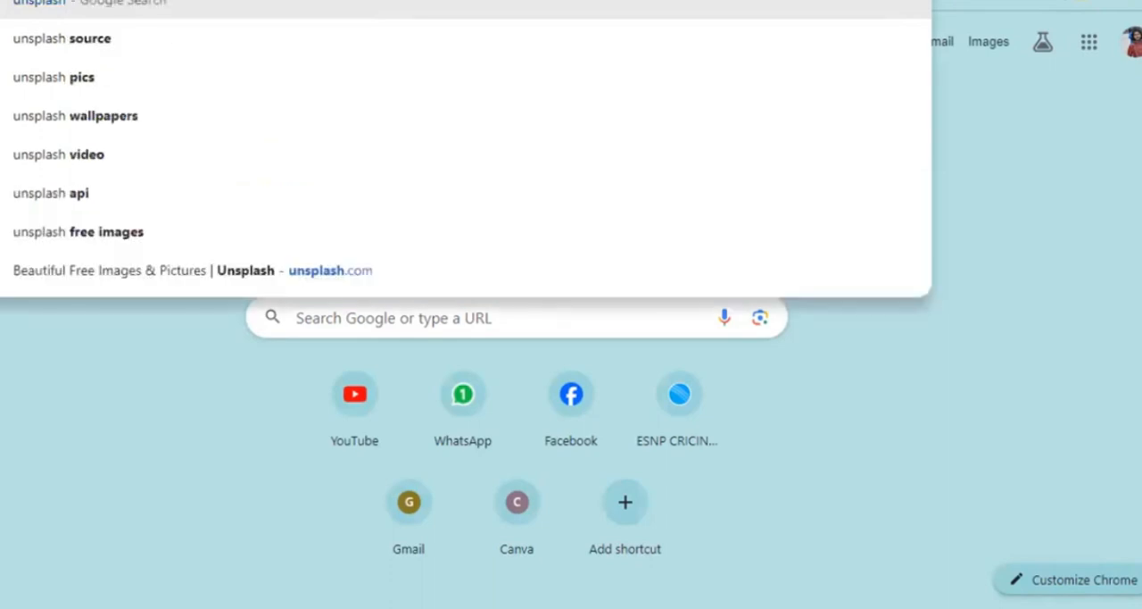
key(Return)
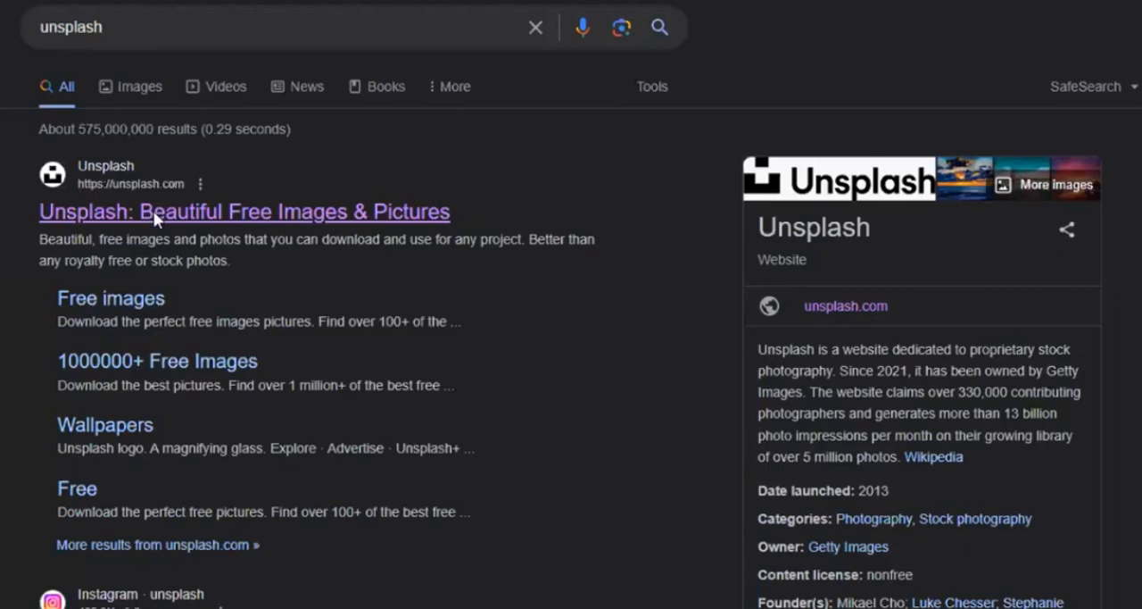
click(155, 214)
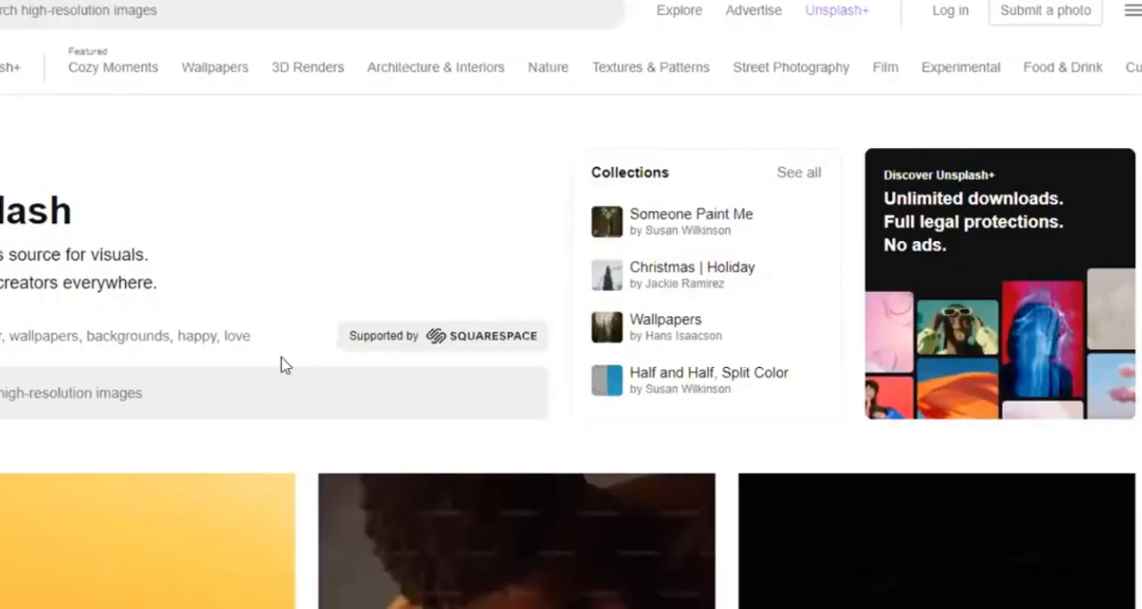
scroll(284, 364, down, 4)
scroll(282, 358, down, 1)
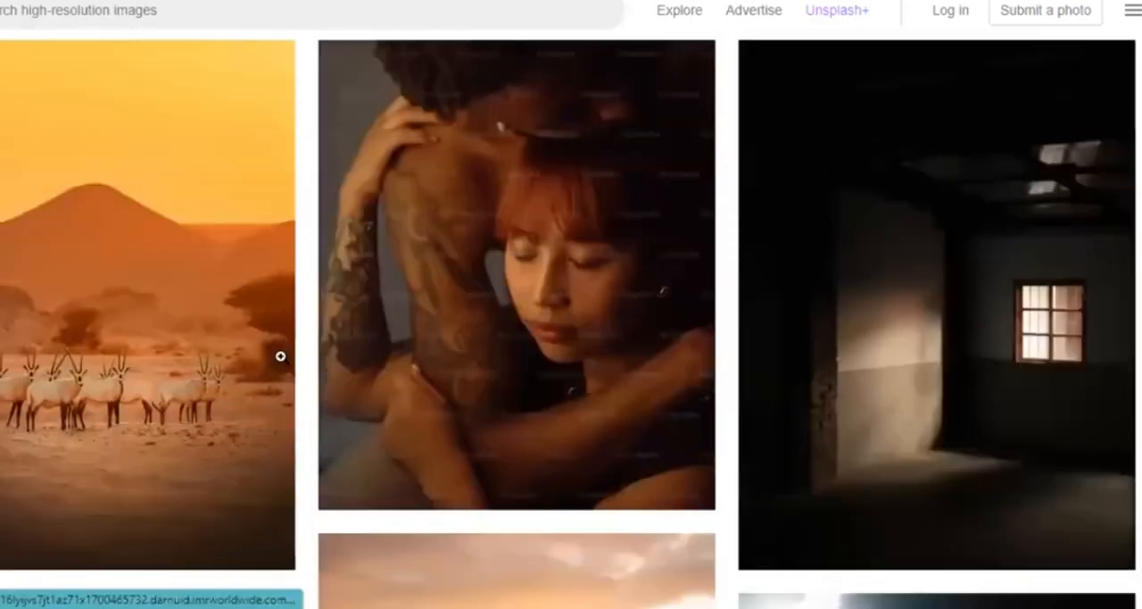
scroll(280, 356, down, 5)
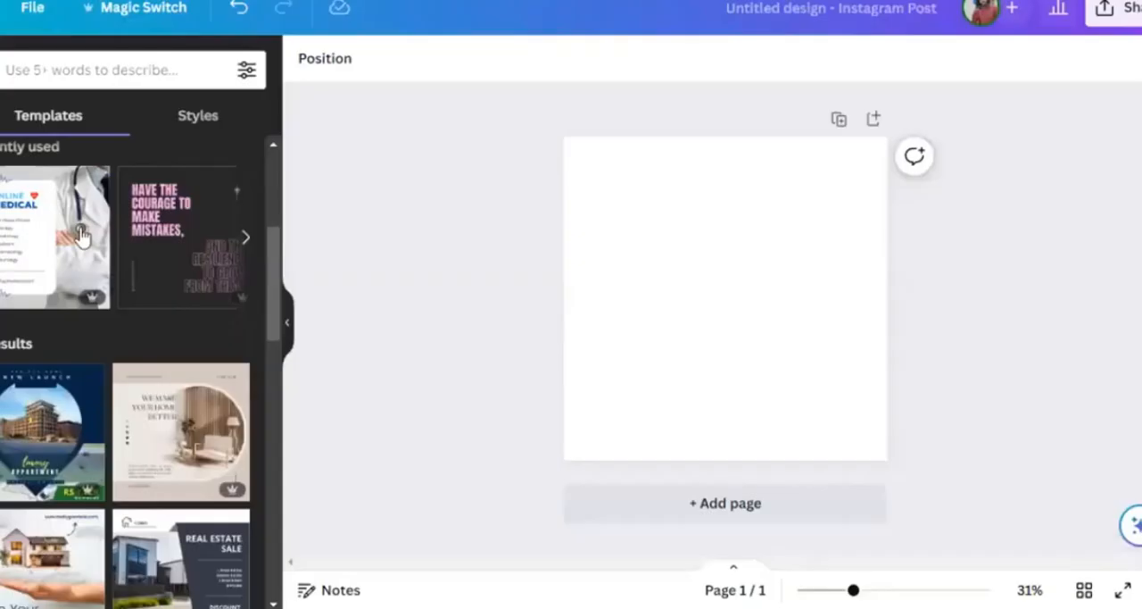
- Switch back to Canva and search the templates for "medical posts"
scroll(79, 228, down, 1)
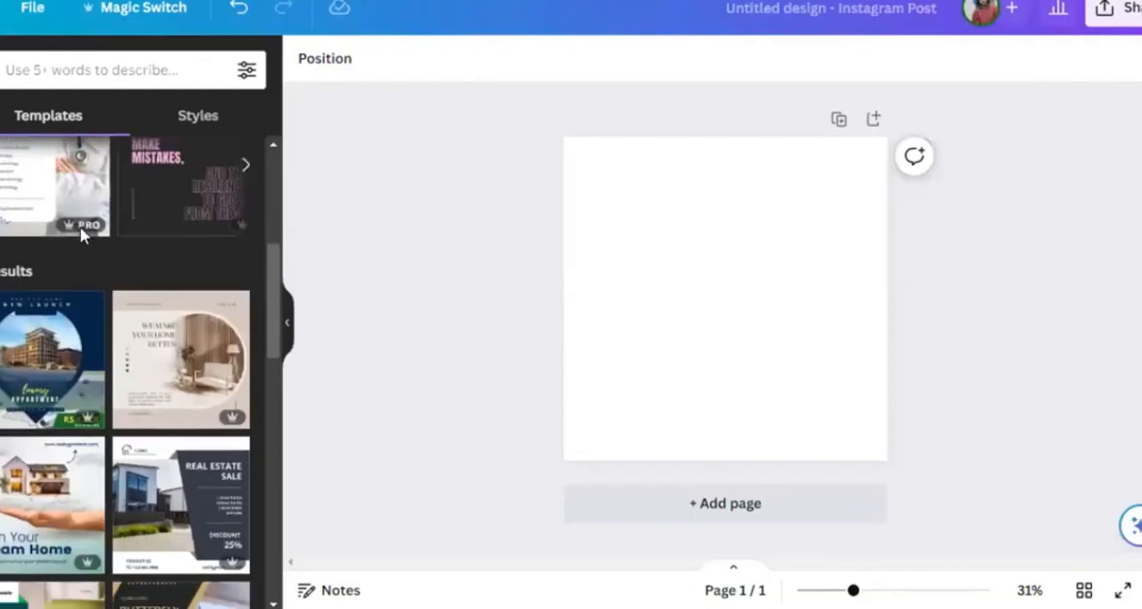
scroll(80, 225, up, 2)
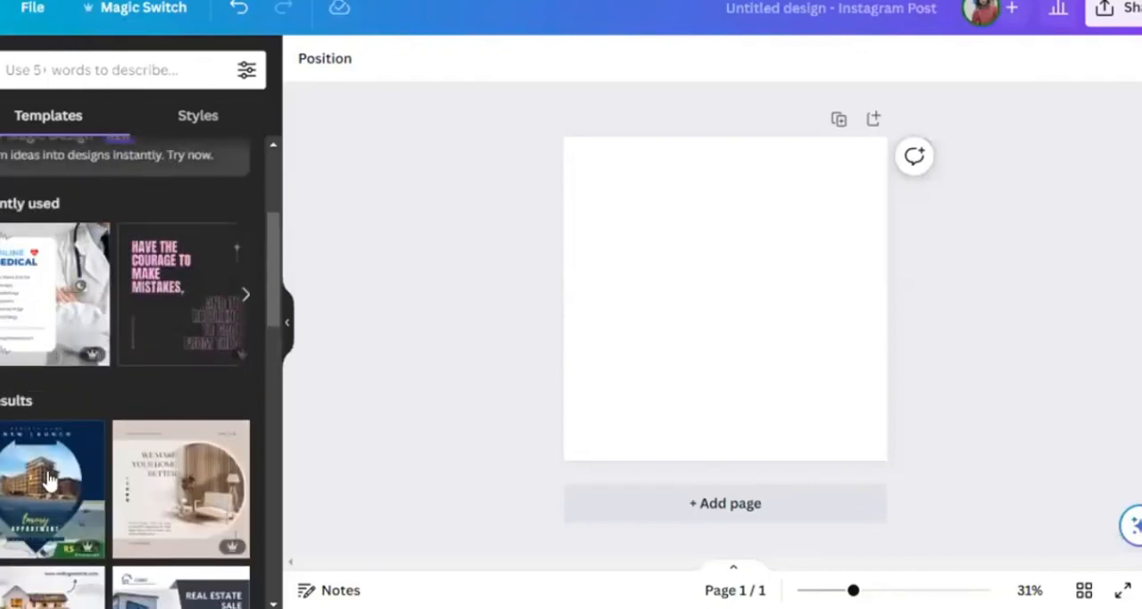
click(103, 69)
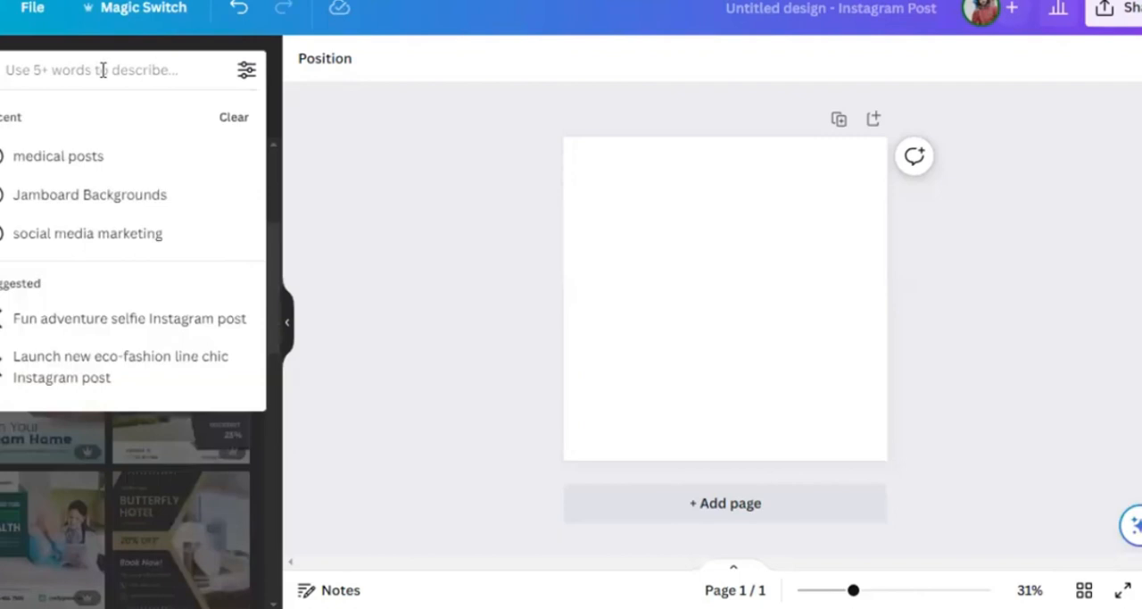
click(106, 158)
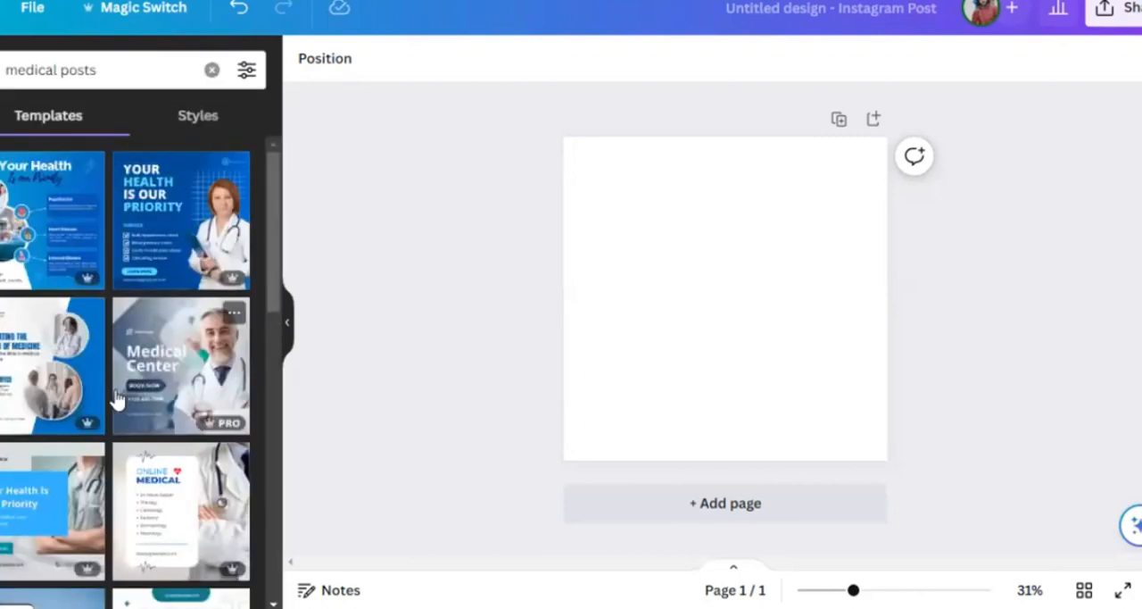
- Apply the green and white "Health Centre" medical template to the blank page and select the page background
scroll(117, 395, down, 2)
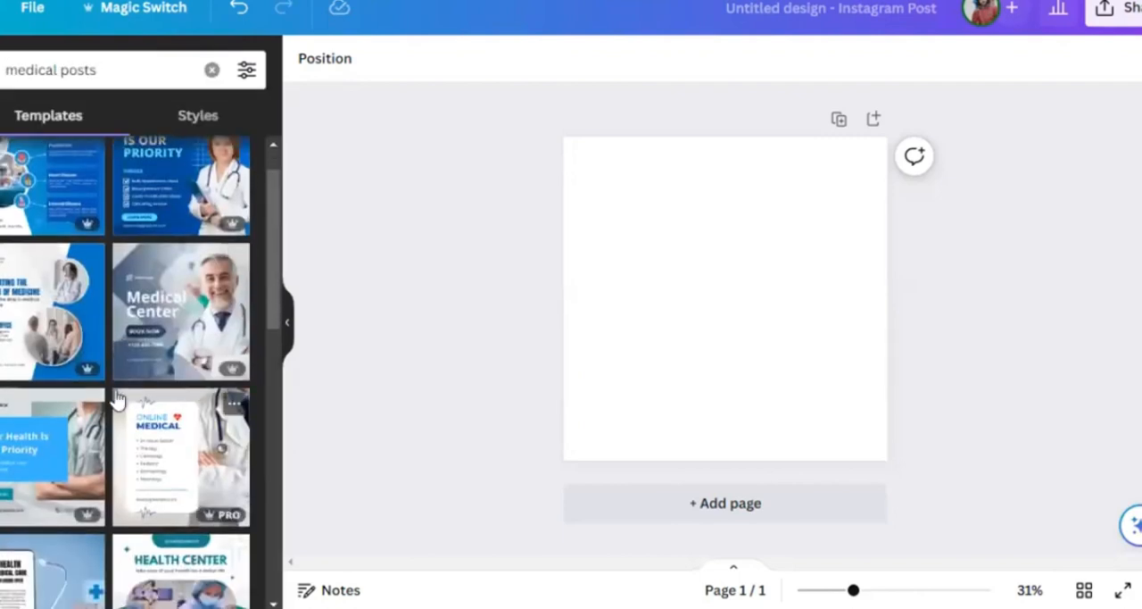
scroll(117, 400, down, 1)
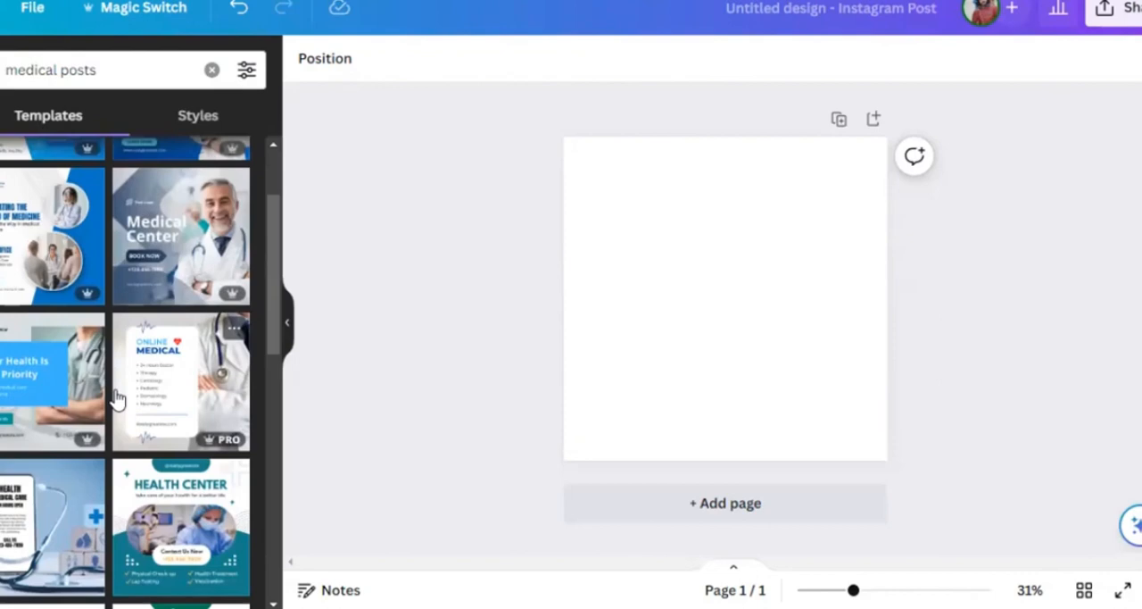
scroll(117, 398, down, 3)
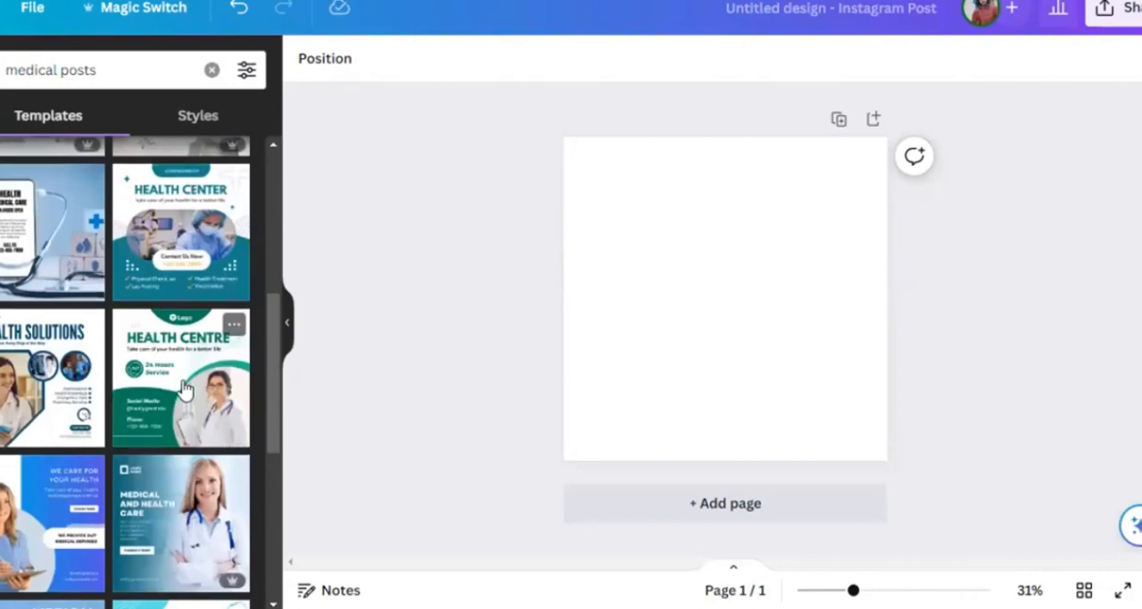
click(184, 386)
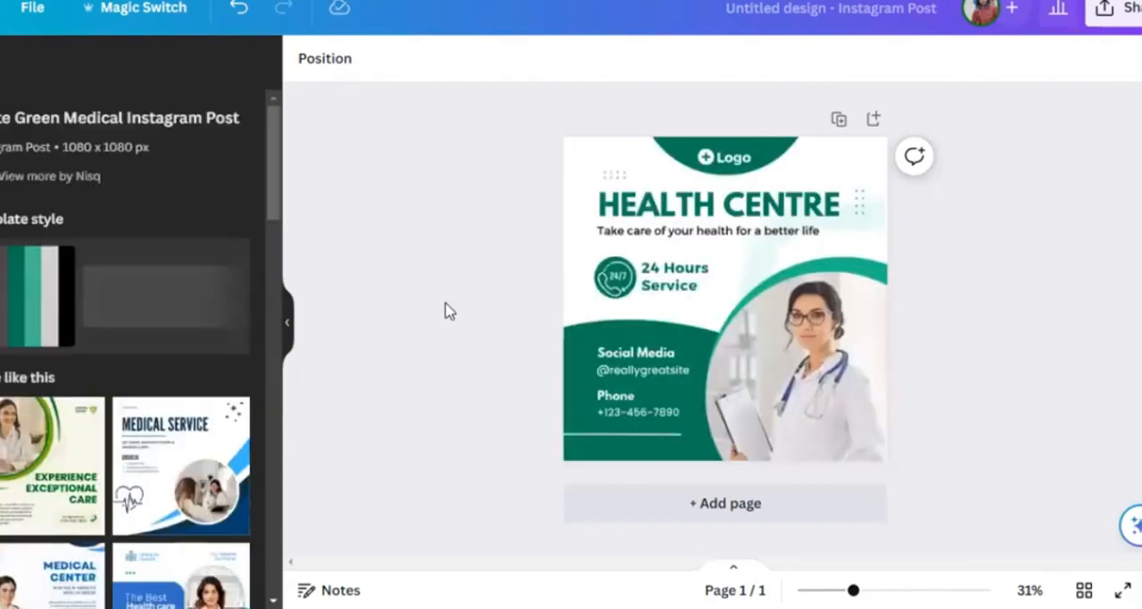
click(724, 221)
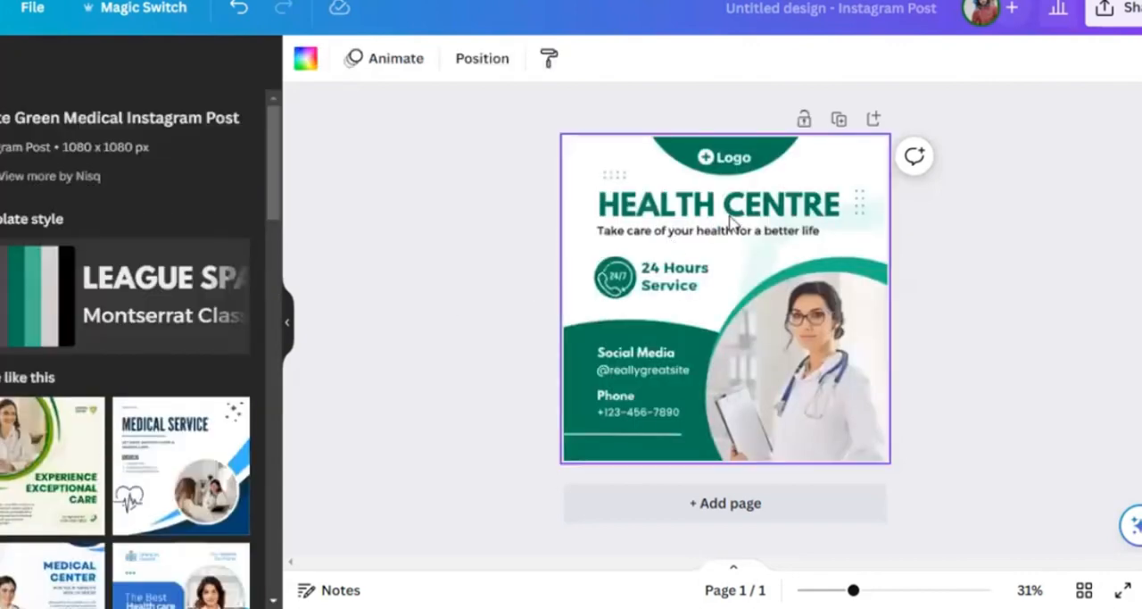
- Replace the "HEALTH CENTRE" headline text with "CARE CENTER"
click(740, 204)
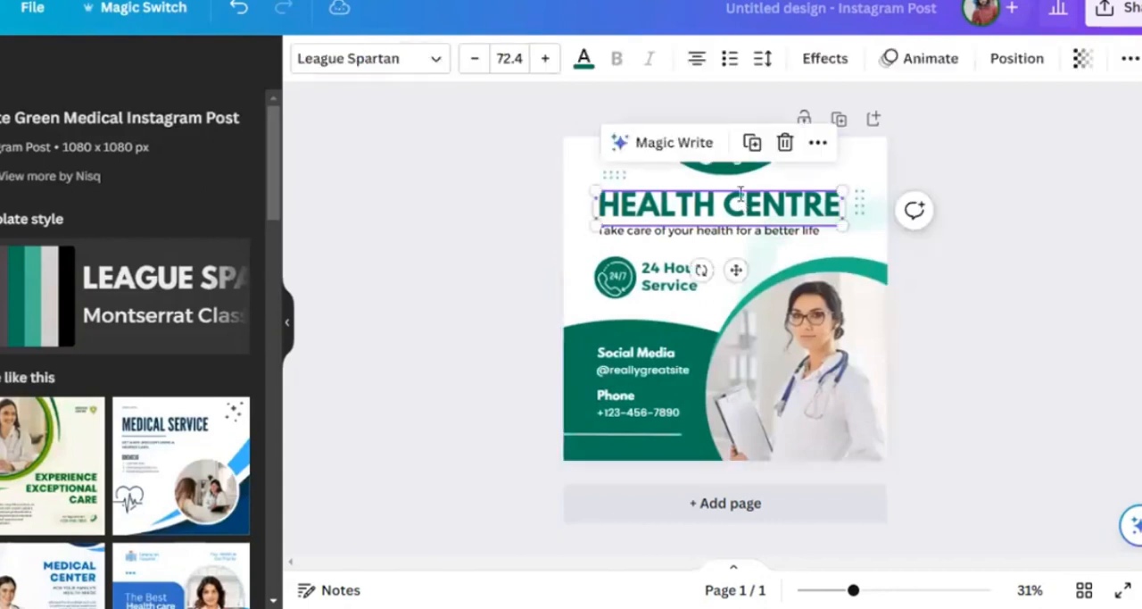
click(741, 197)
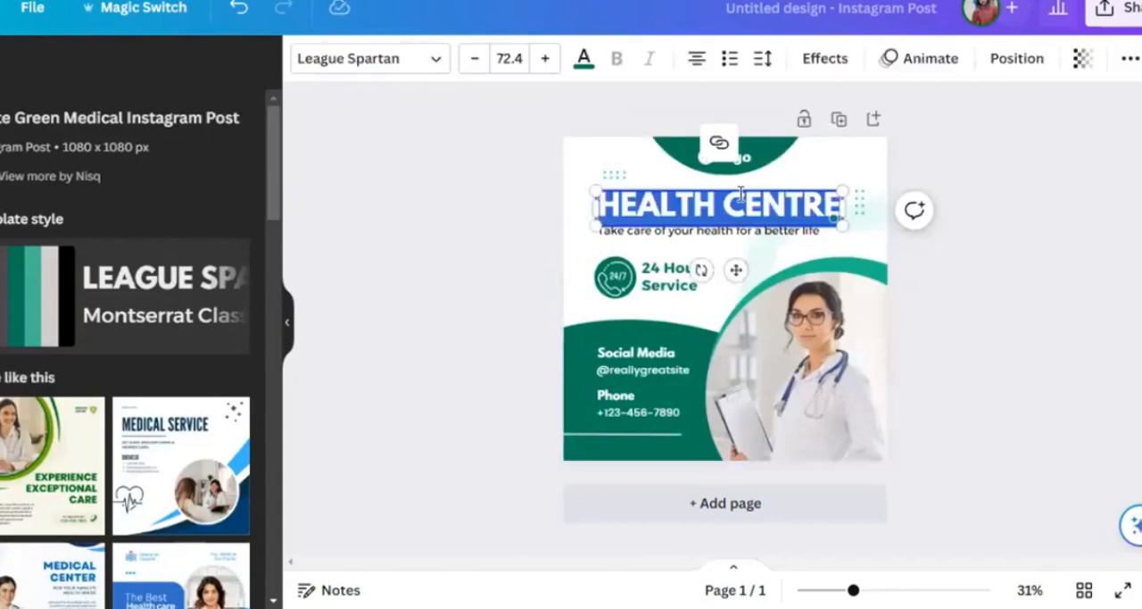
text(C)
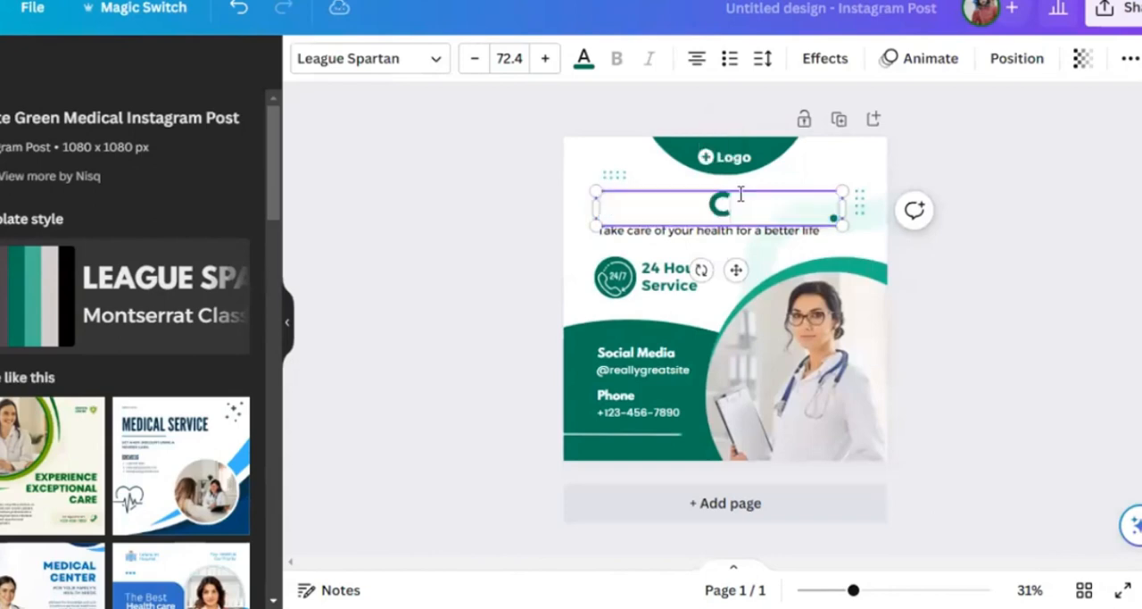
text(ARE CENTER)
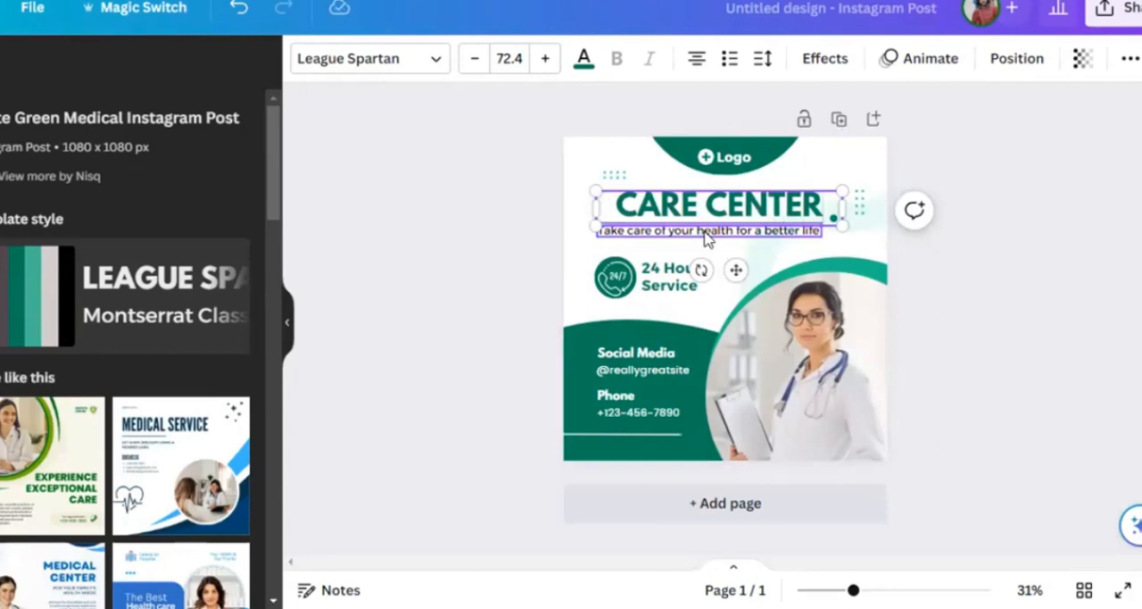
- Rewrite the tagline below the headline with Magic Write, undoing the first version and generating another
click(705, 236)
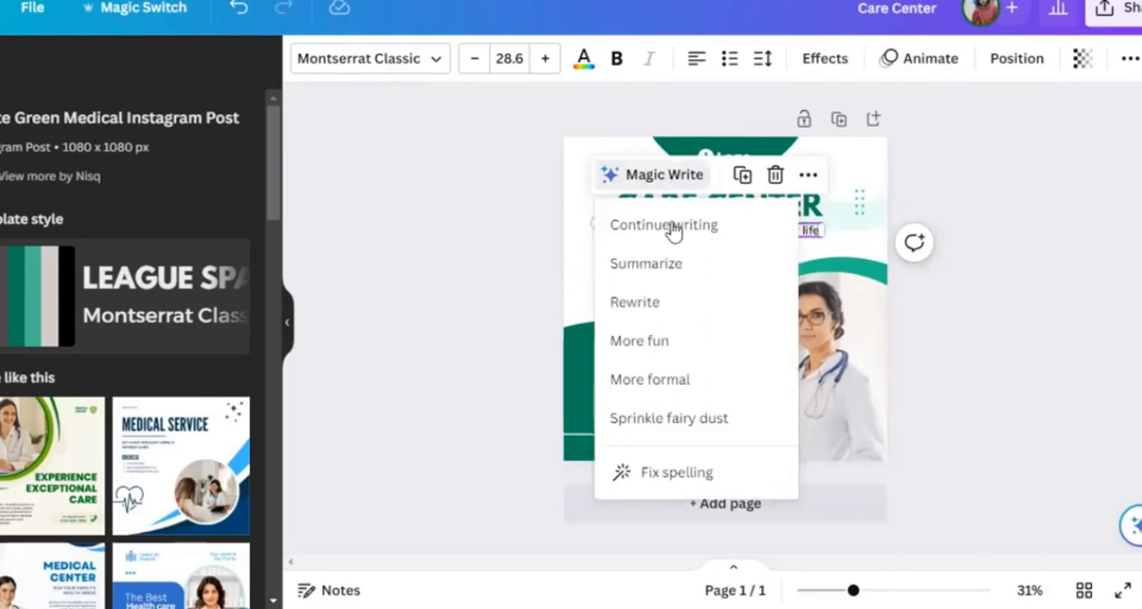
click(666, 304)
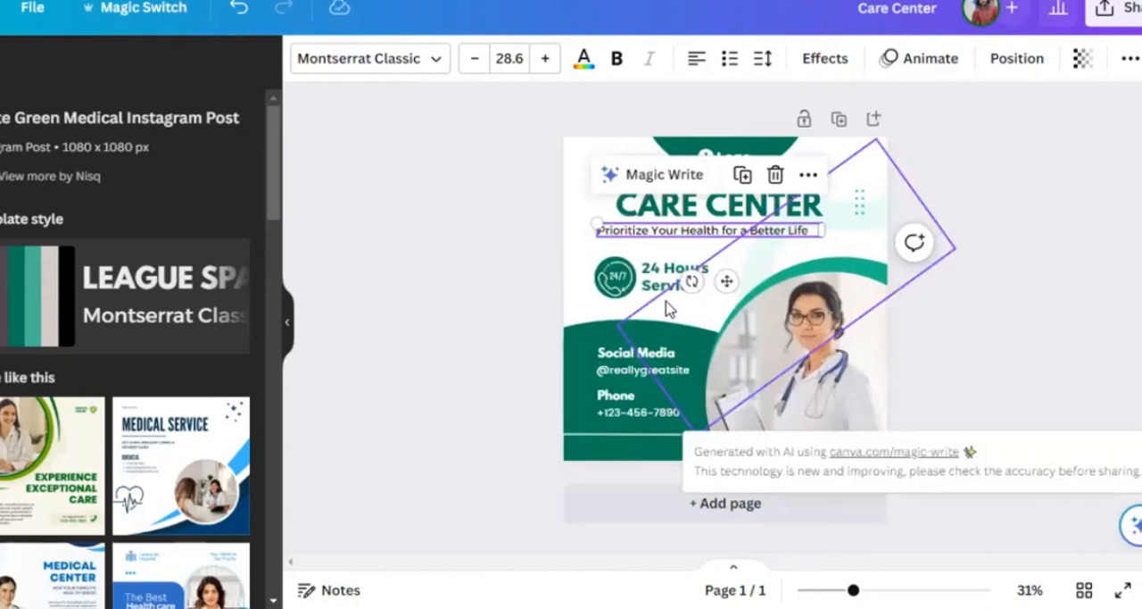
key(ctrl+z)
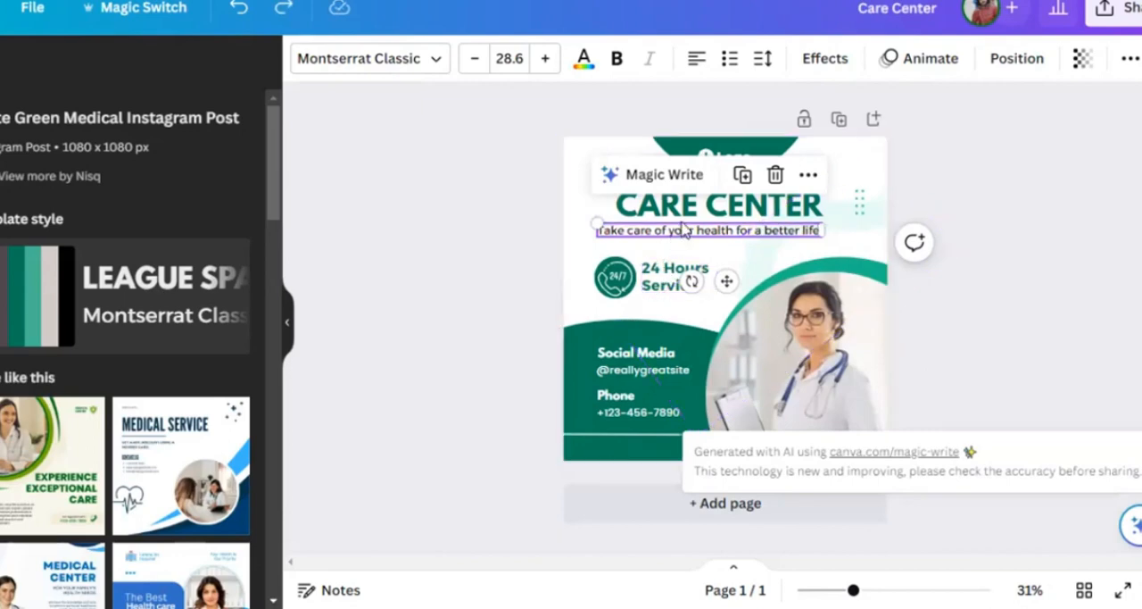
click(665, 183)
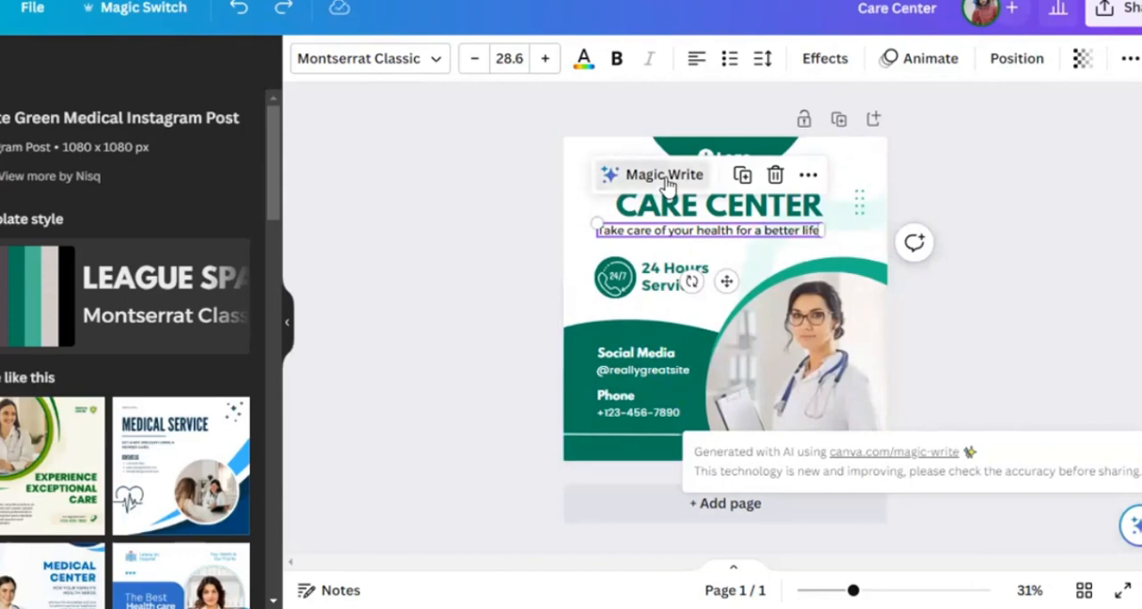
click(650, 301)
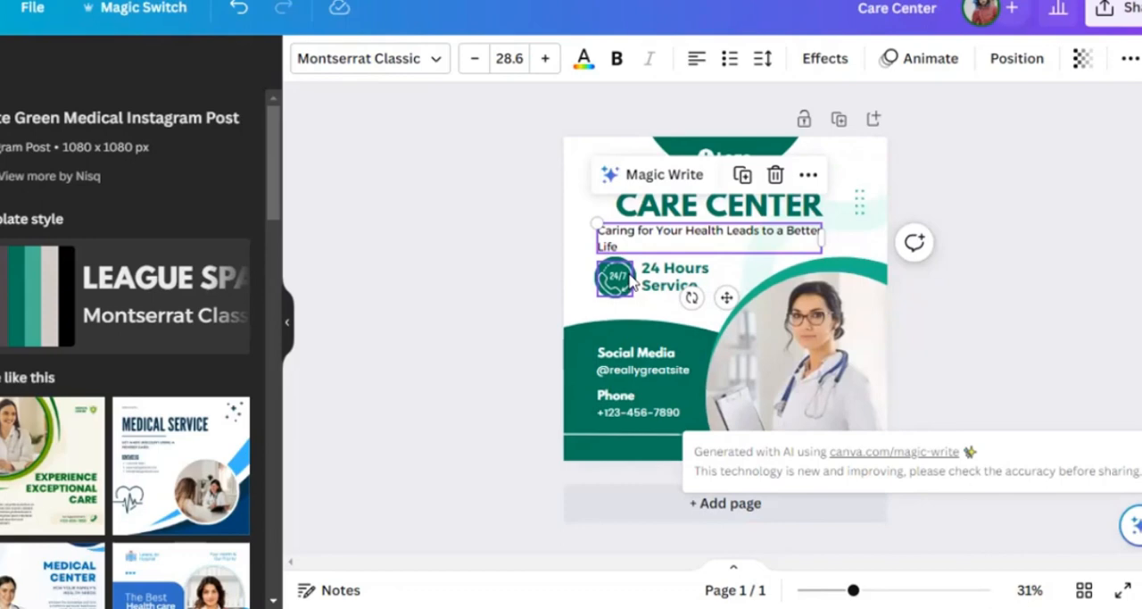
- Delete the doctor photo from the circular frame and search the elements for "doctor"
click(779, 335)
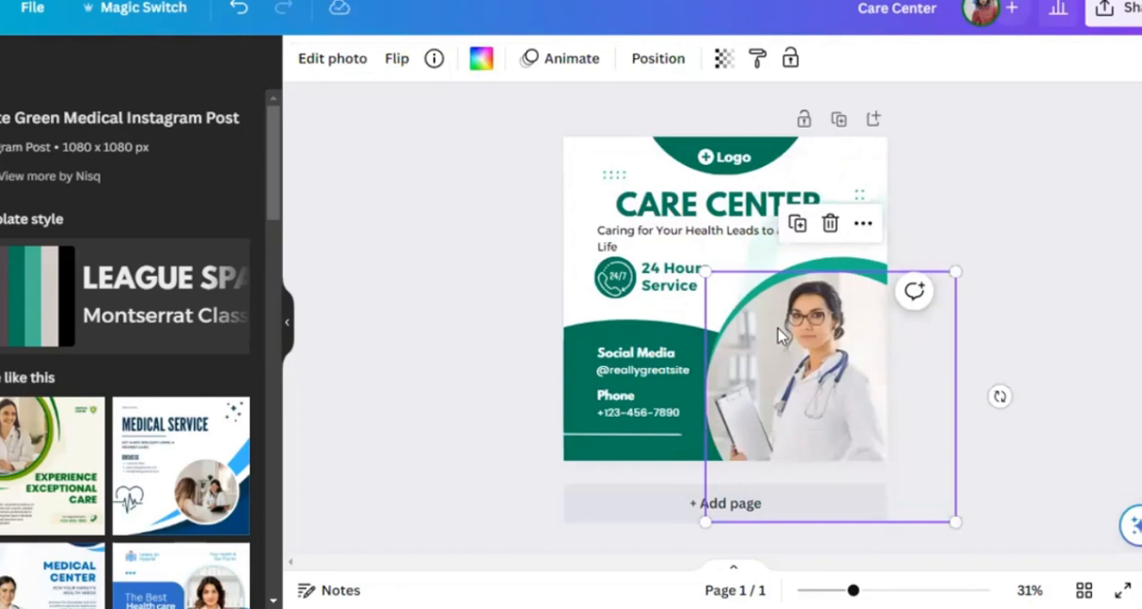
key(Delete)
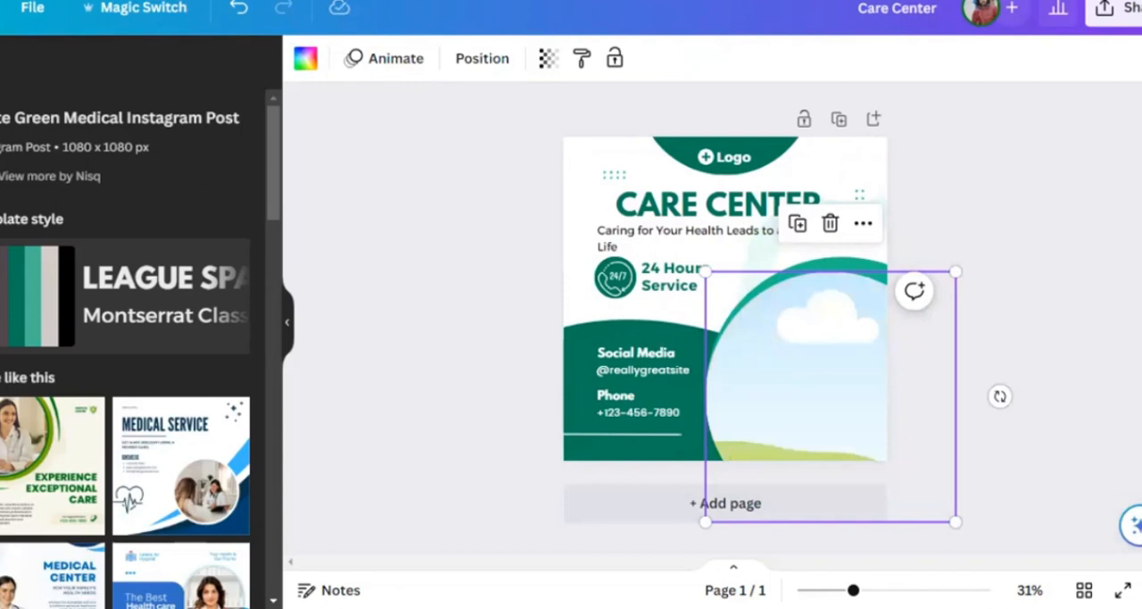
click(2, 130)
click(212, 70)
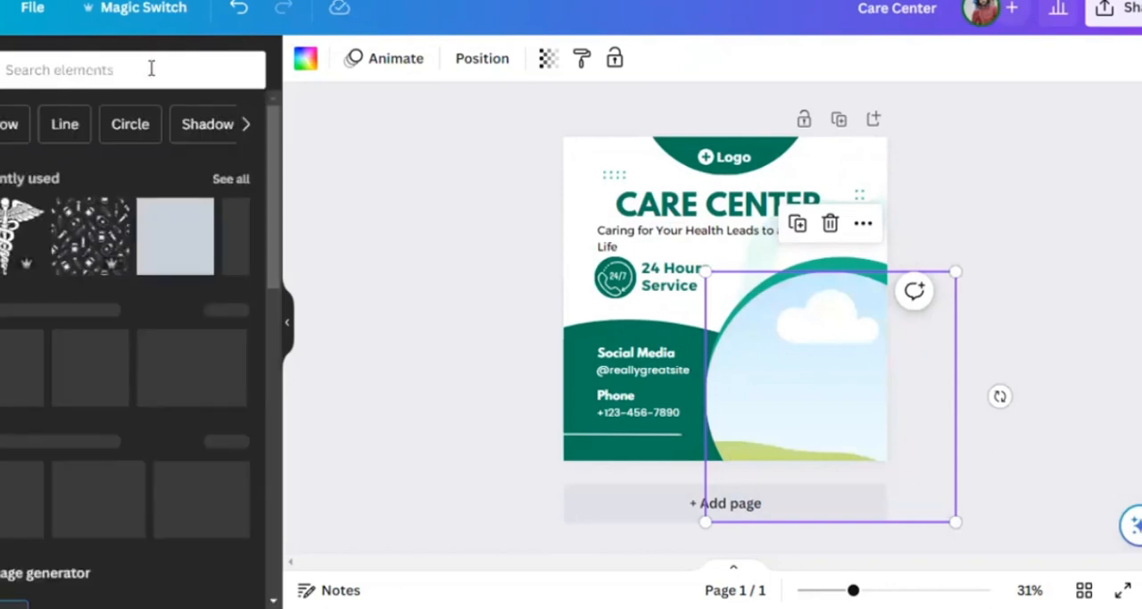
click(151, 68)
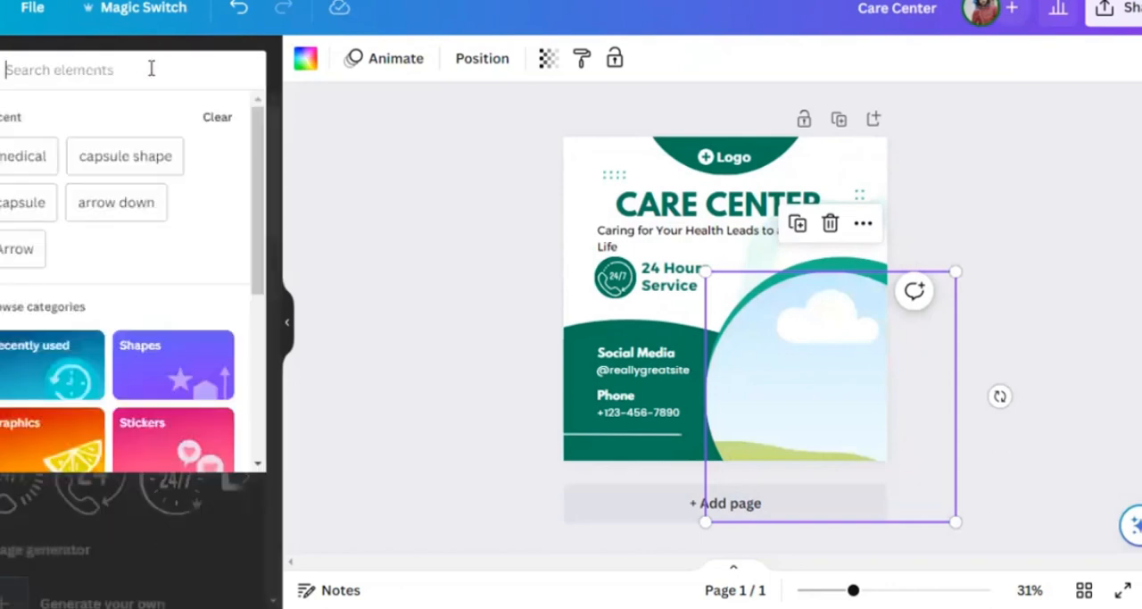
text(doctor)
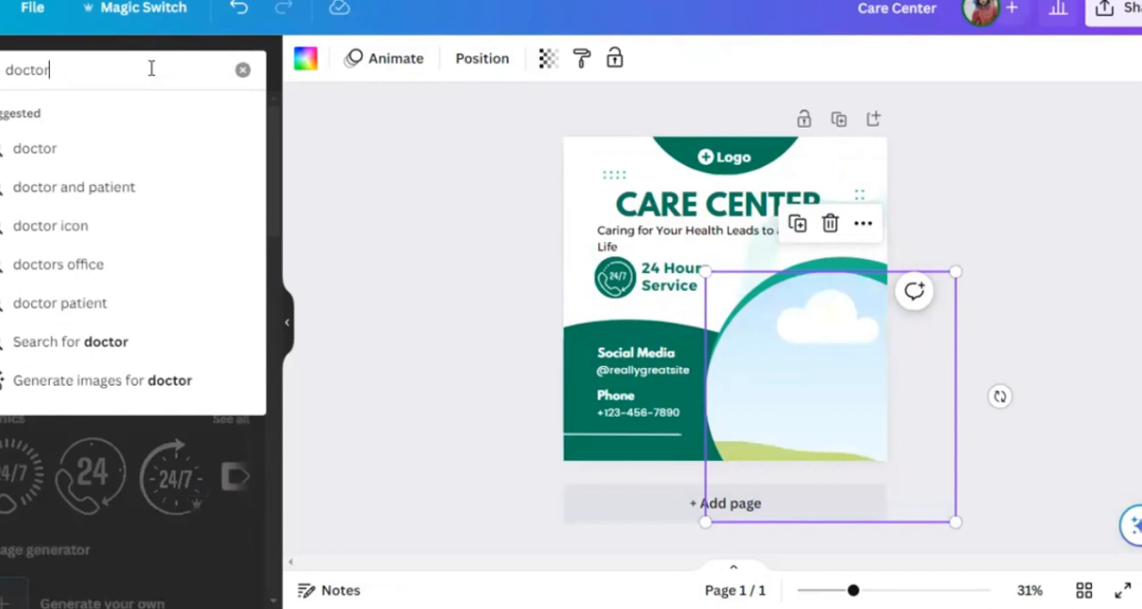
key(Return)
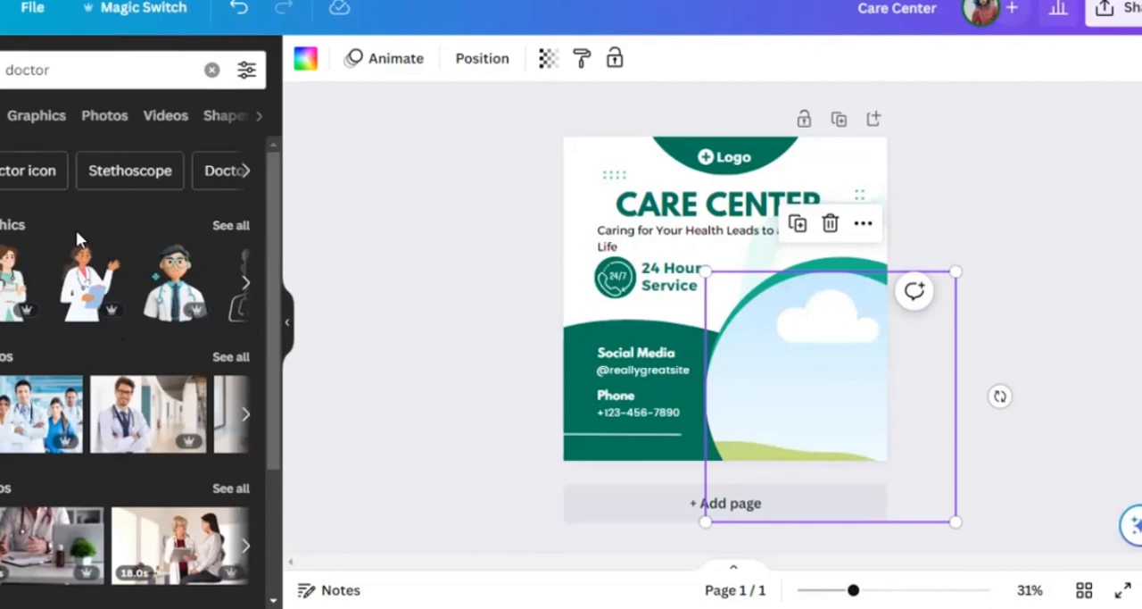
- Fill the circular frame with the photo of the smiling bearded doctor with crossed arms
click(238, 353)
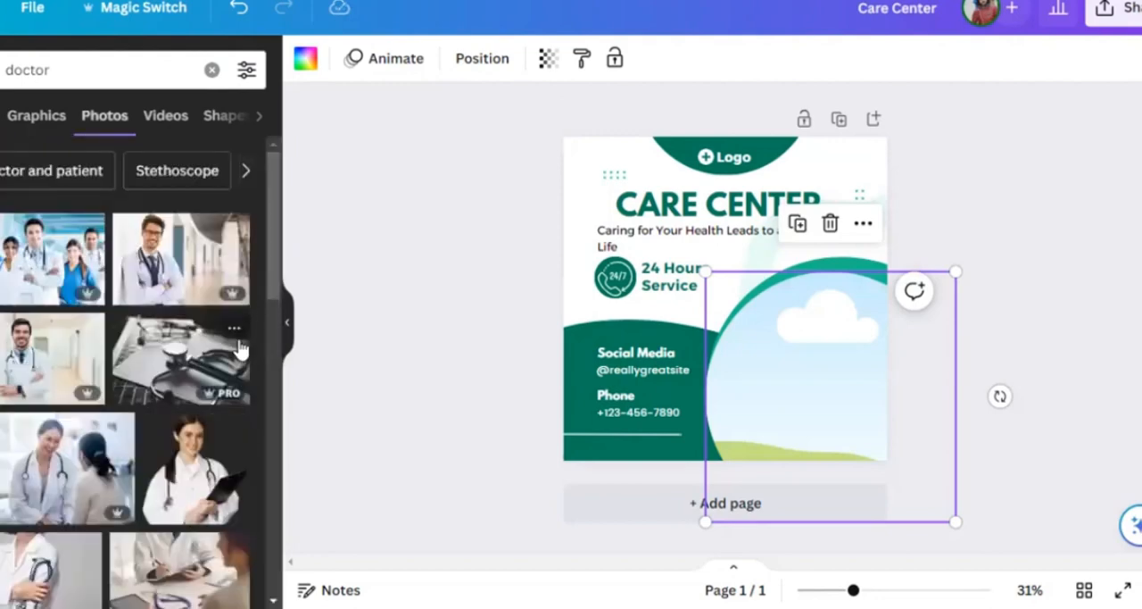
click(44, 342)
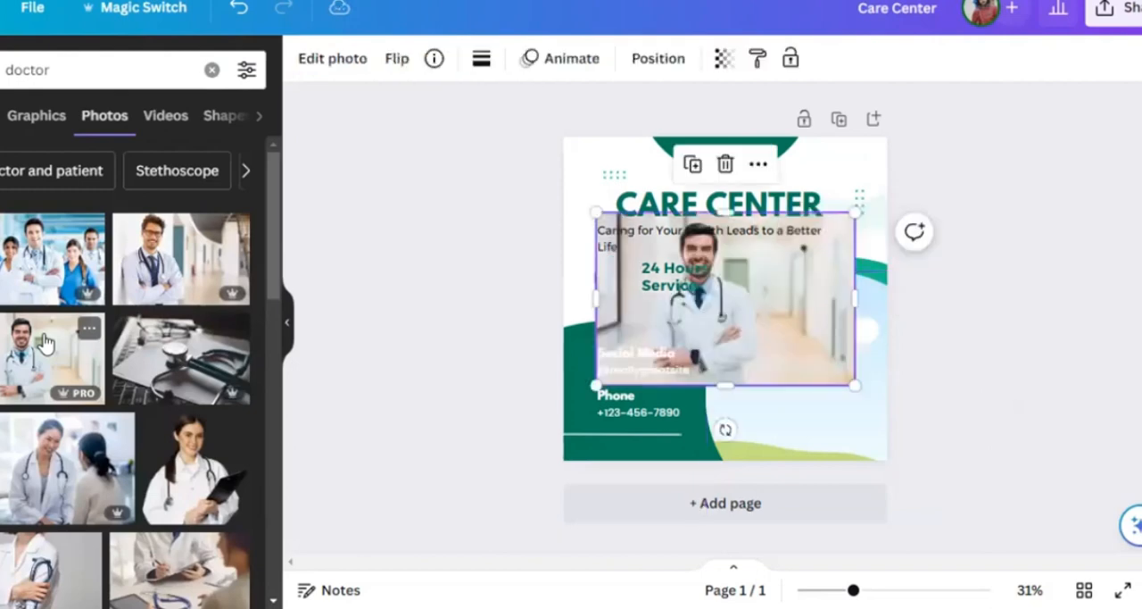
drag(711, 311, 767, 345)
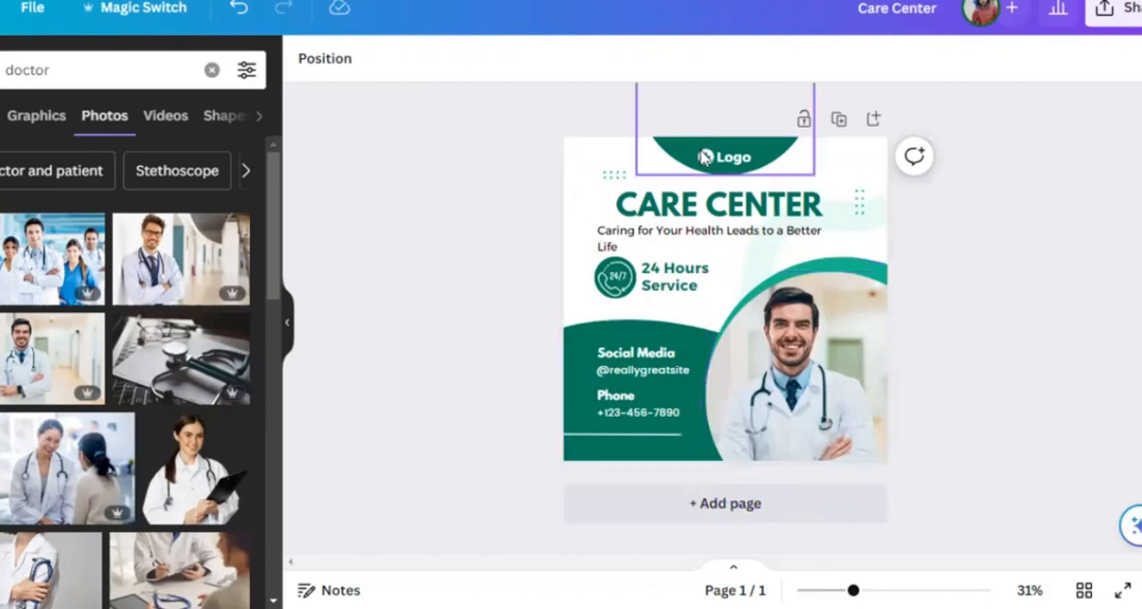
- Try sending the framed doctor photo one layer backward, and undo it
click(704, 157)
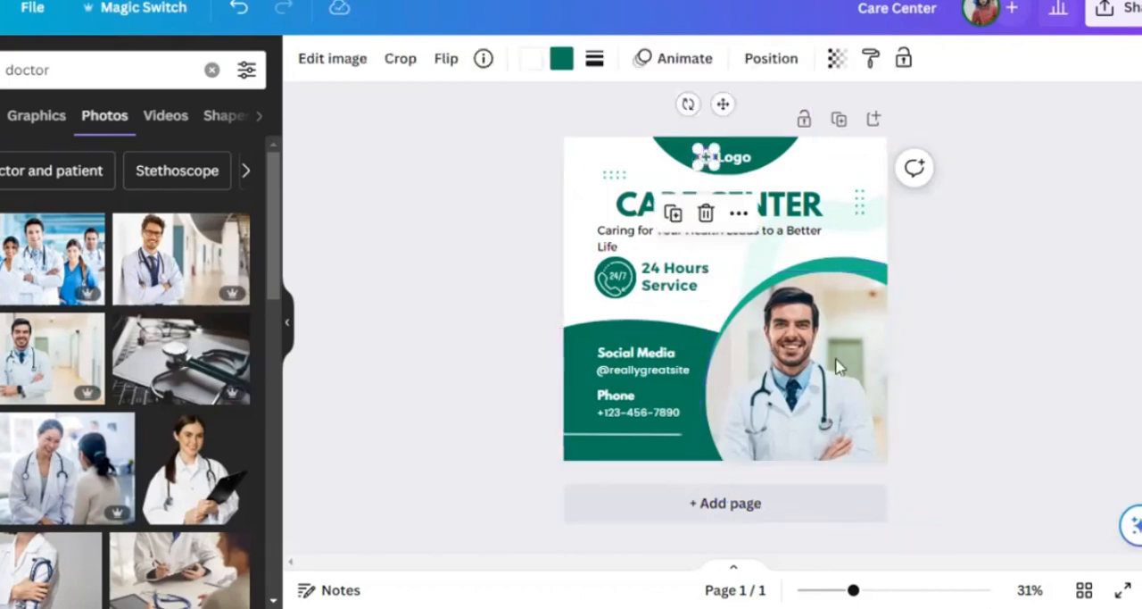
click(863, 400)
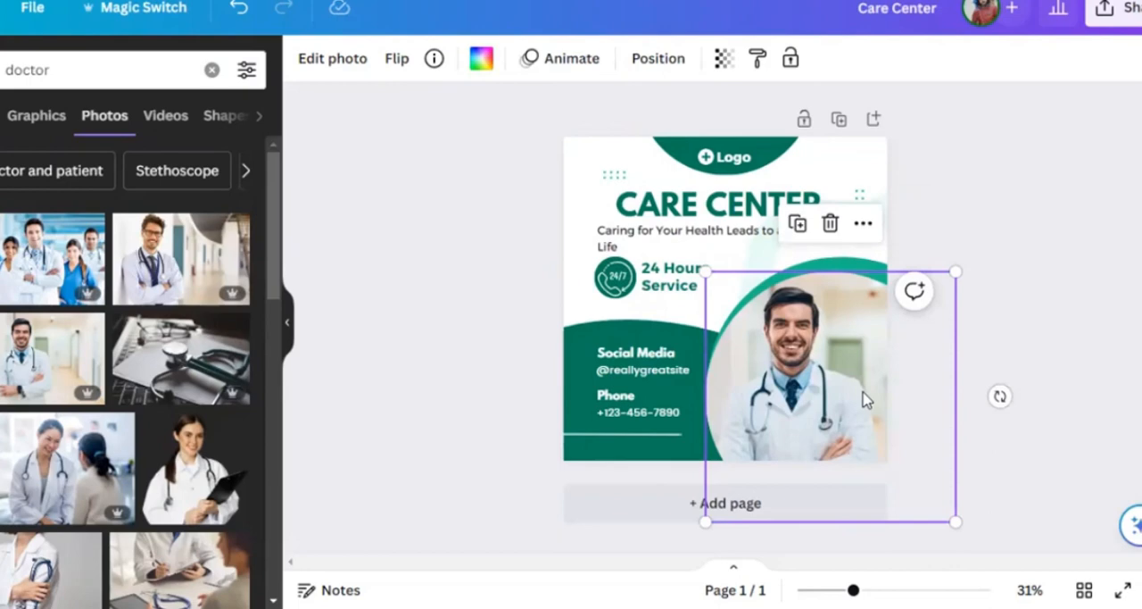
click(668, 64)
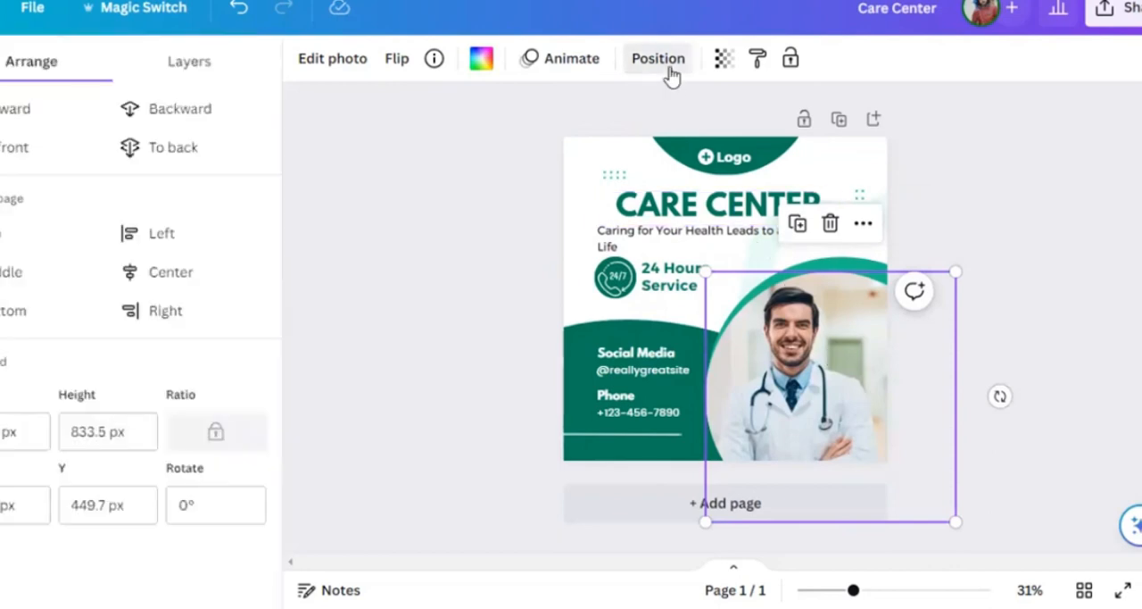
click(212, 109)
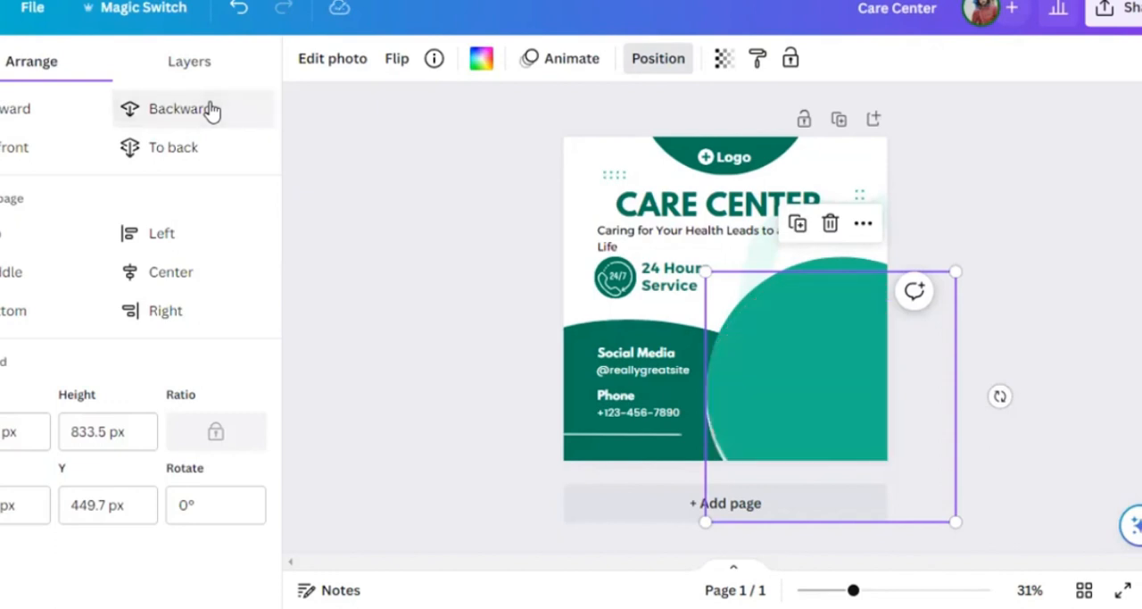
key(ctrl+z)
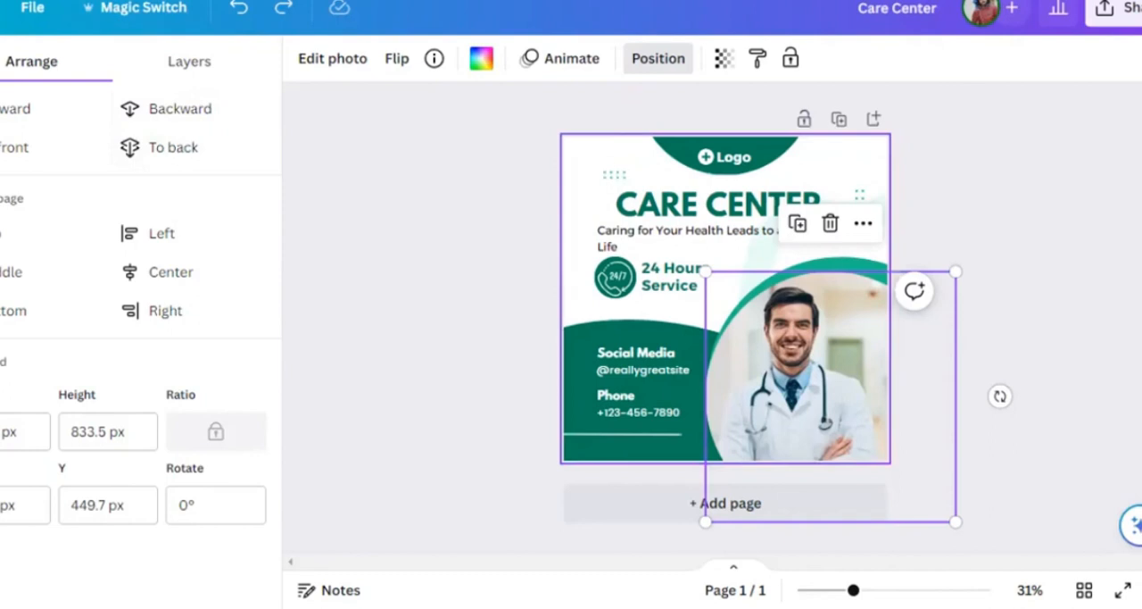
- Try aligning the framed doctor photo to the middle and center of the page, and undo both alignments
click(605, 172)
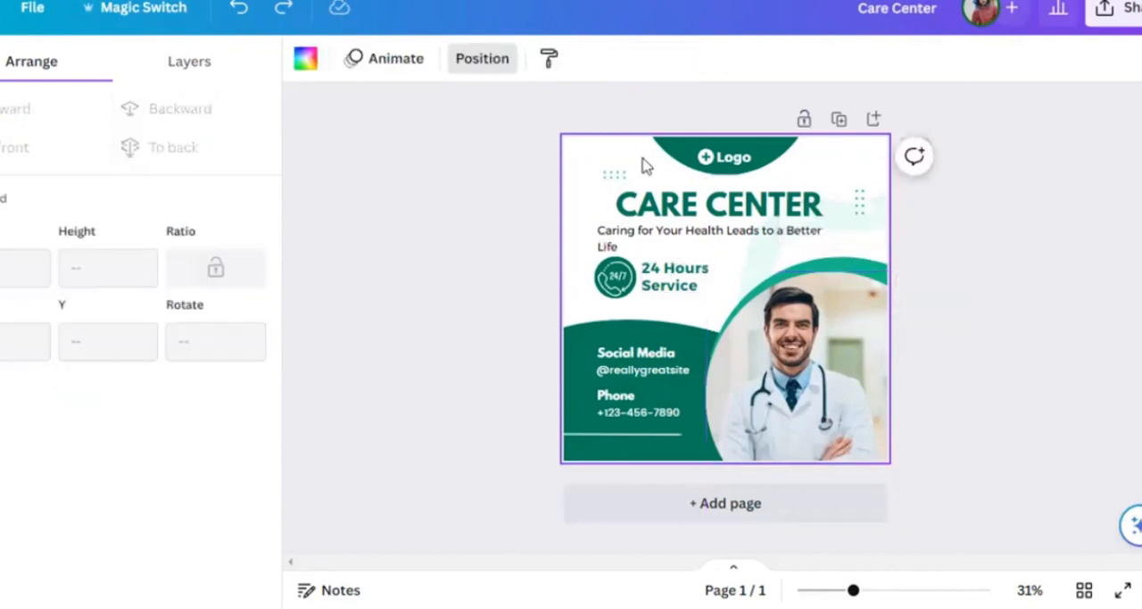
click(828, 282)
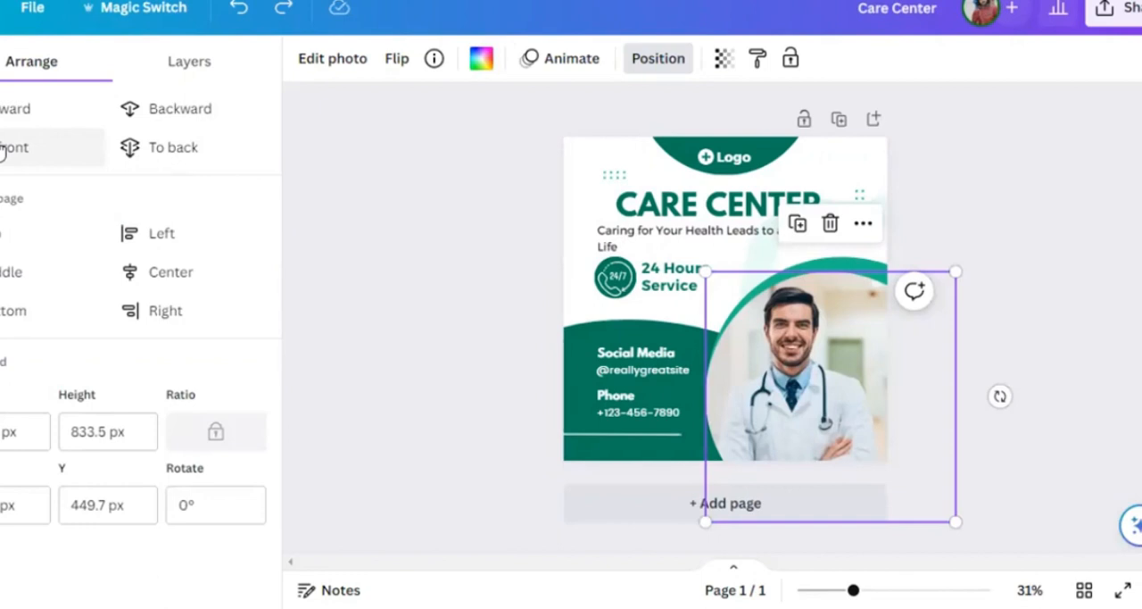
click(3, 268)
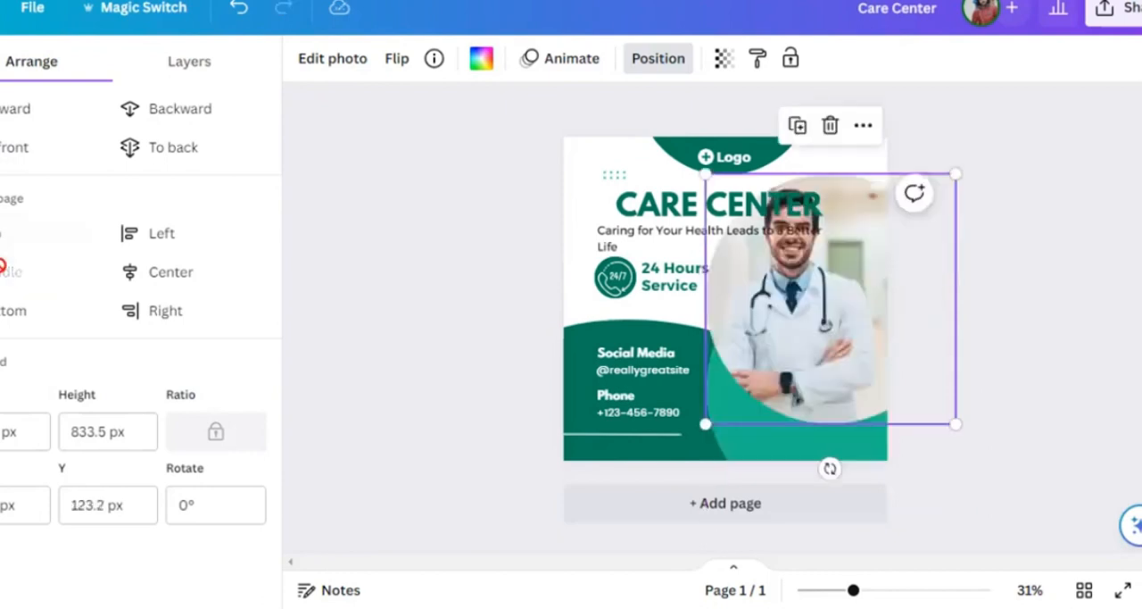
click(128, 277)
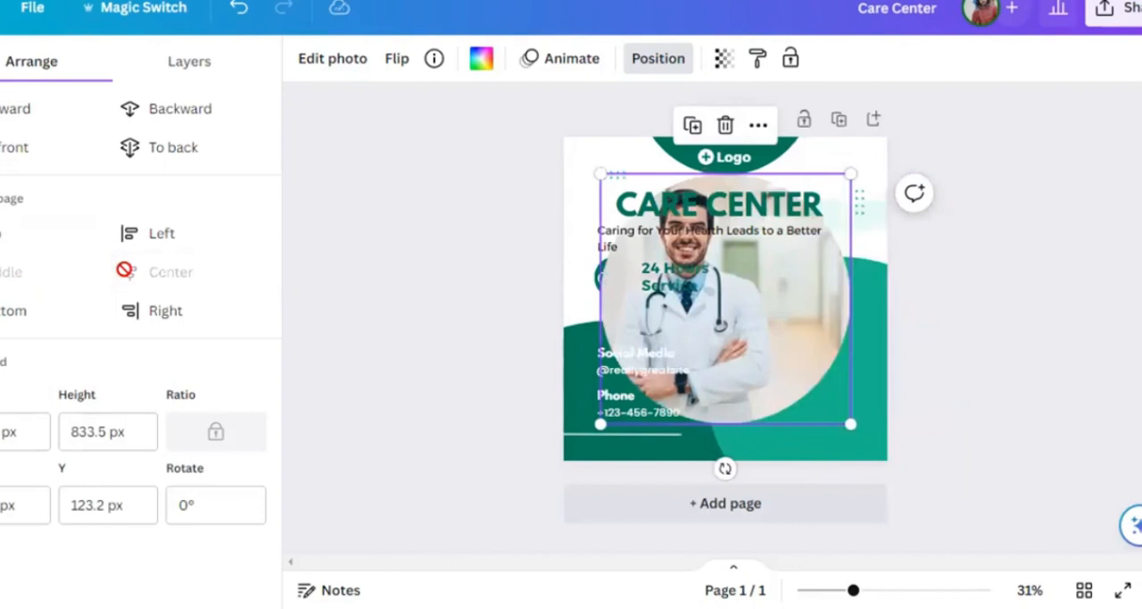
key(ctrl+z)
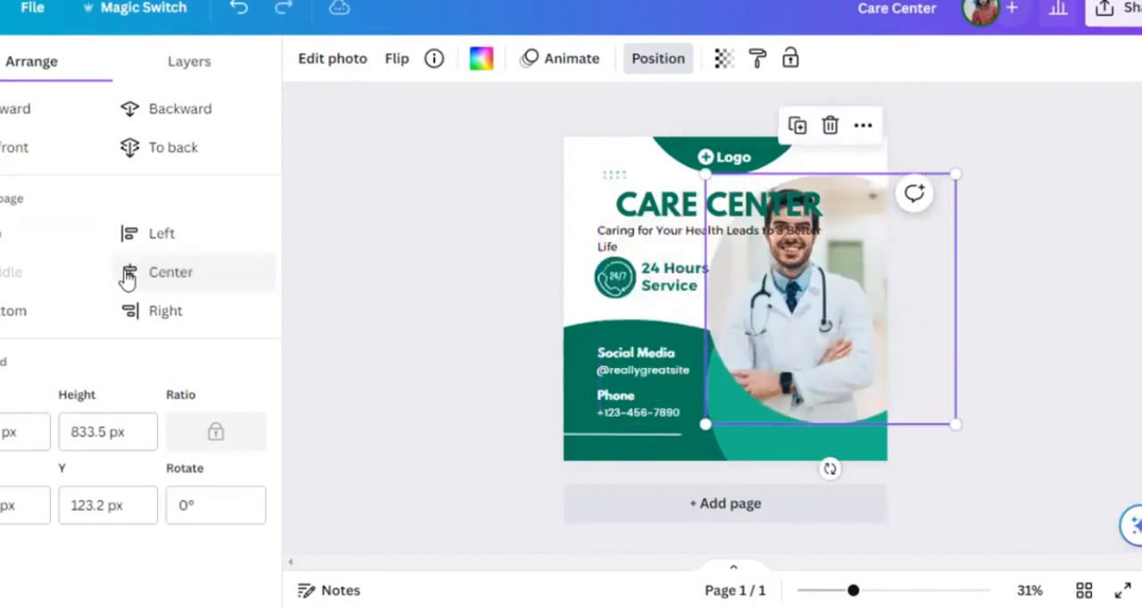
key(ctrl+z)
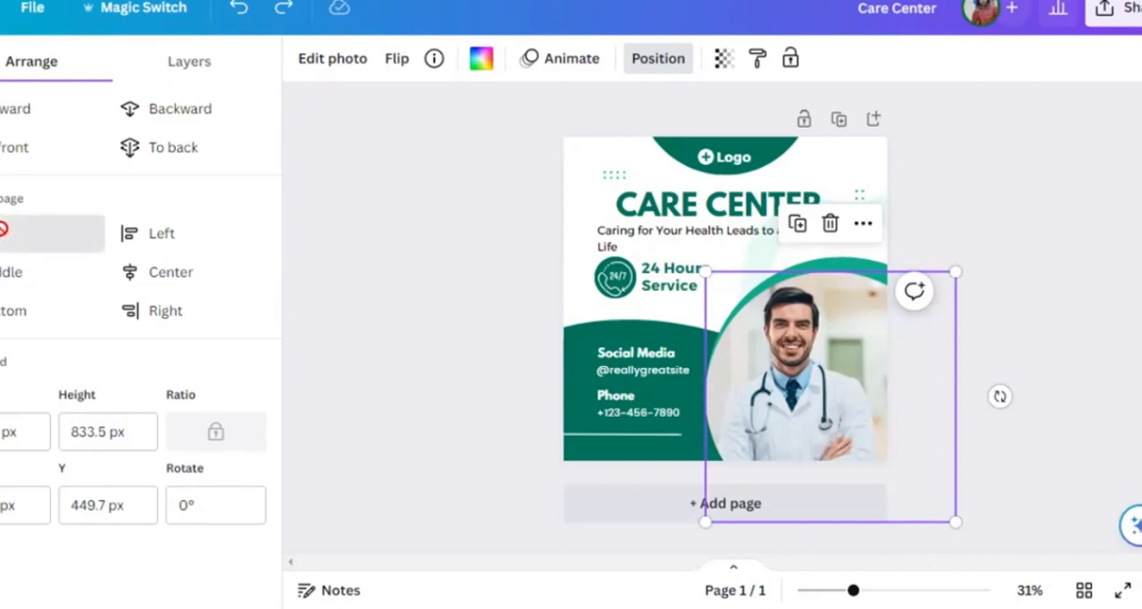
- Try aligning the framed doctor photo to the page's top and left edges, undo both alignments and close the position settings
click(31, 230)
click(143, 241)
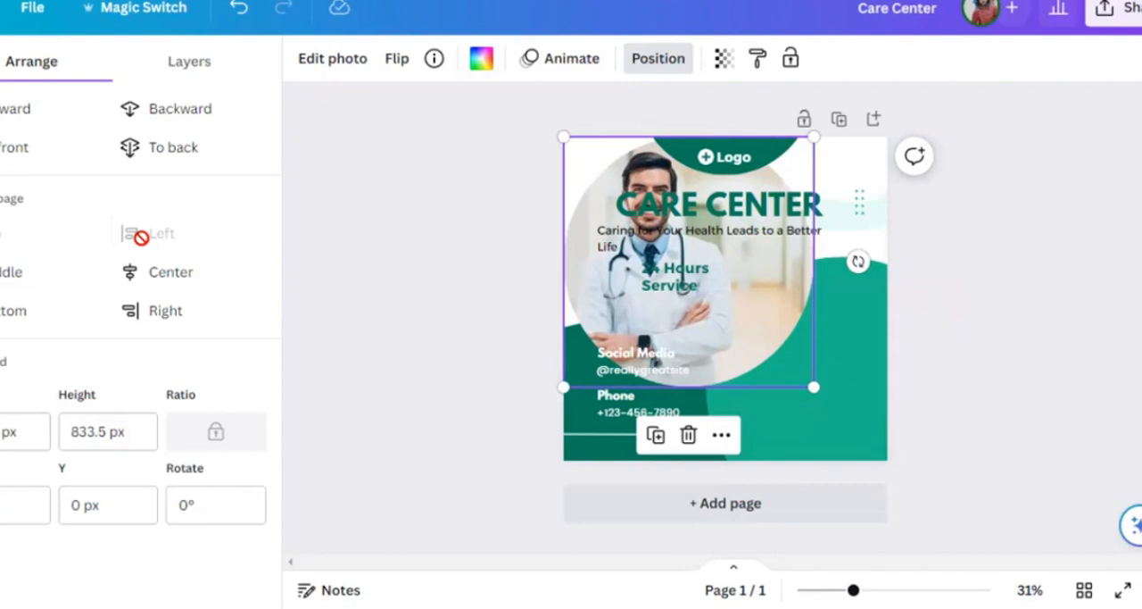
key(ctrl+z)
key(ctrl+z)
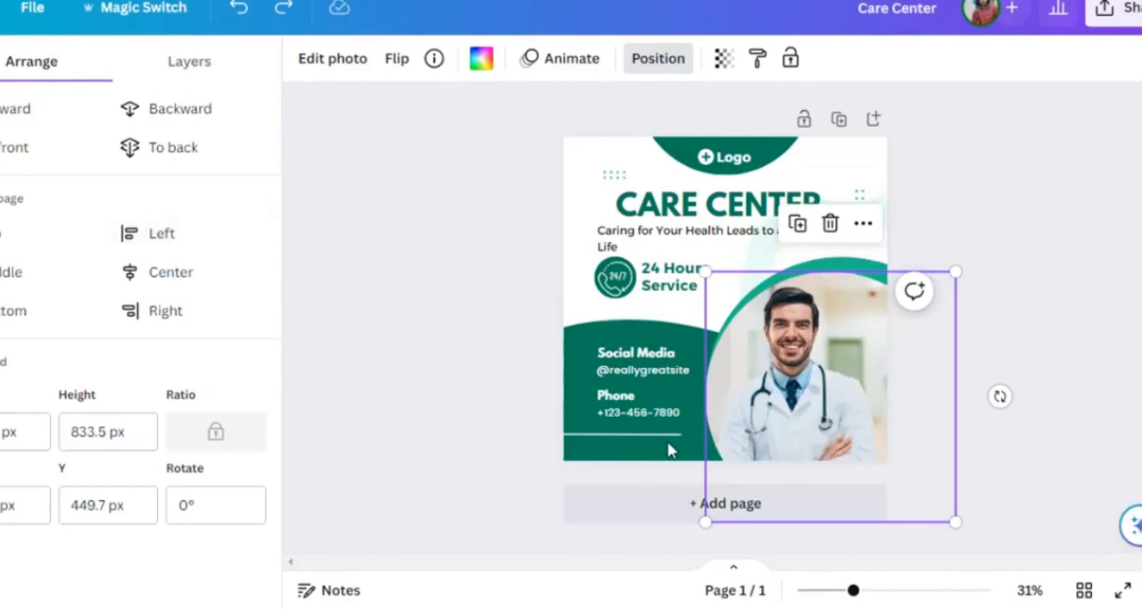
key(Escape)
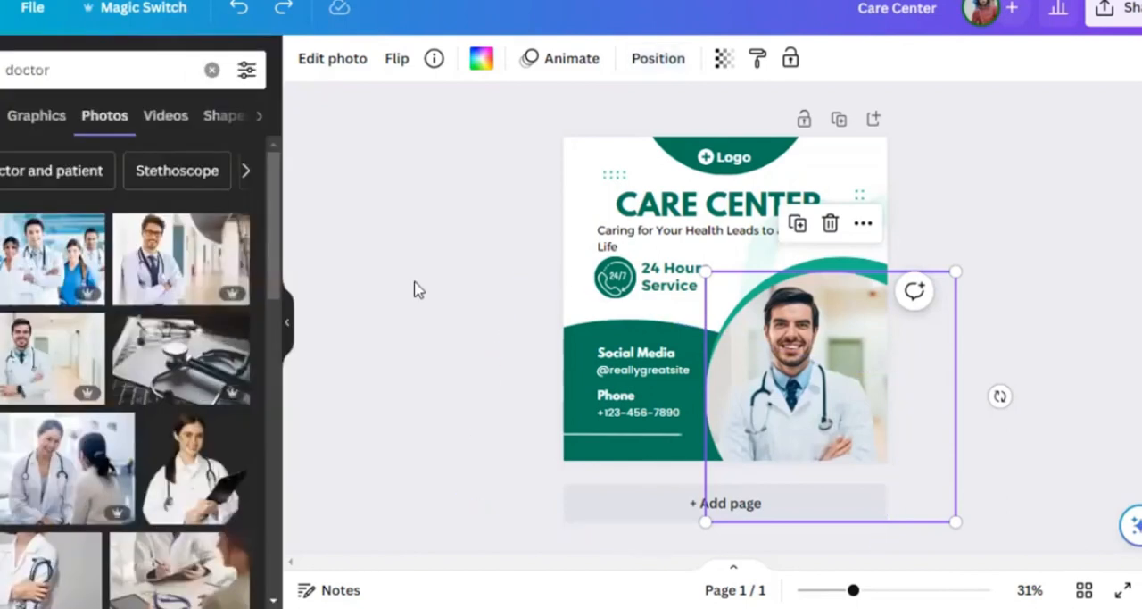
- Bring the dark green shape behind the contact details one layer forward
click(560, 393)
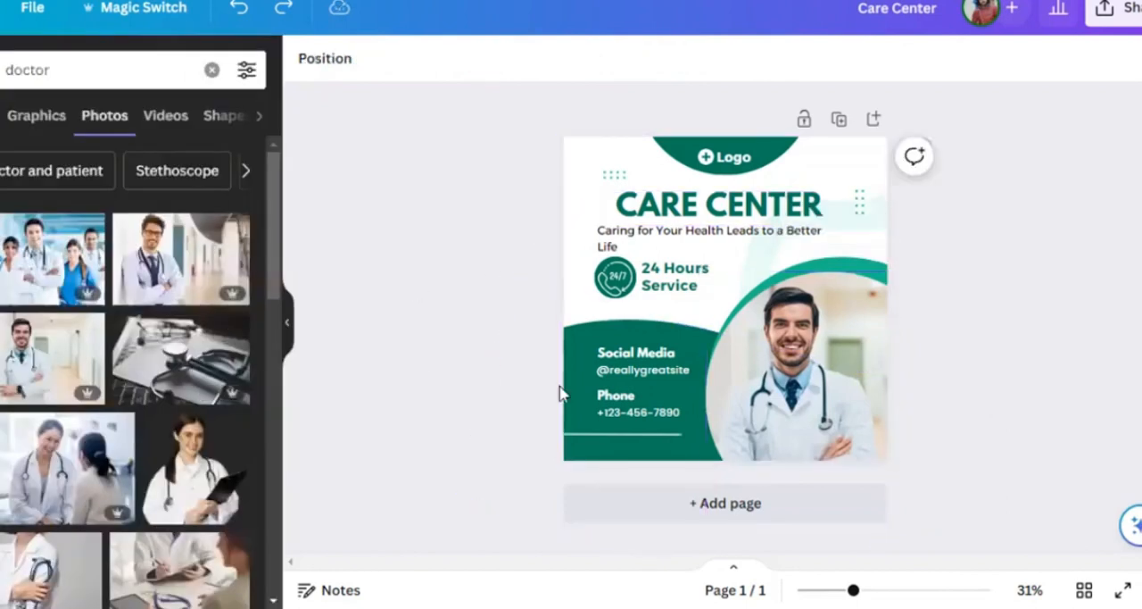
click(568, 387)
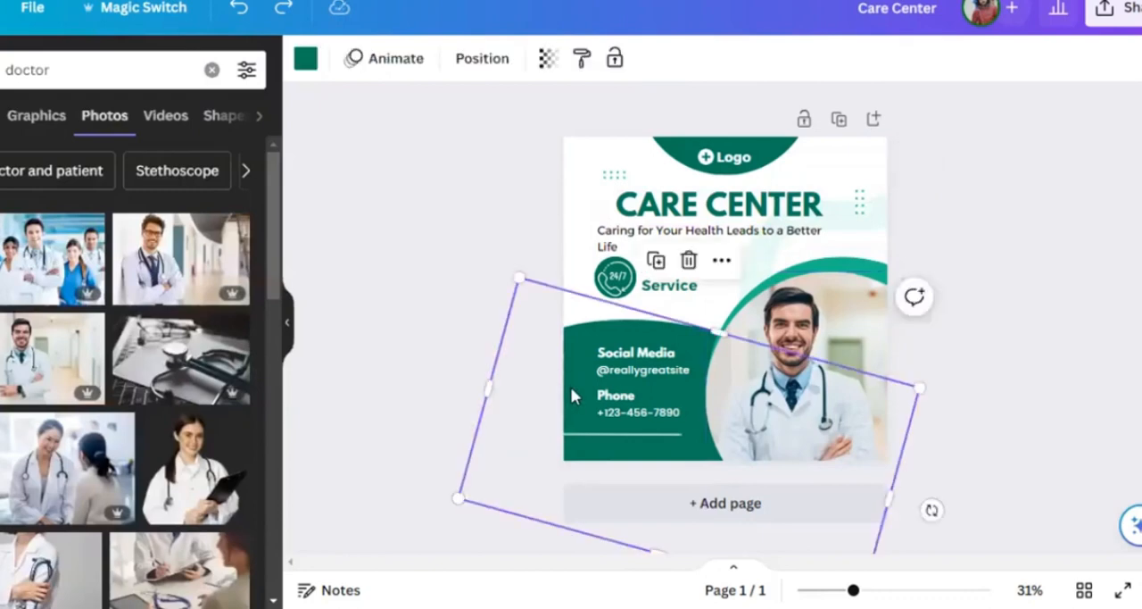
key(ctrl+[)
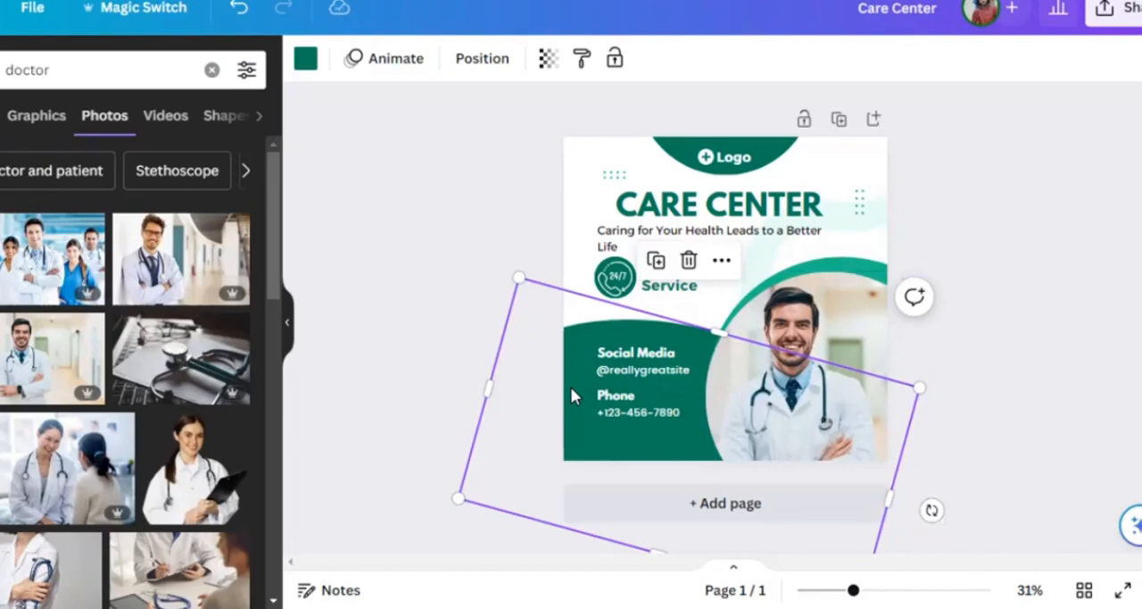
- Bring the dark green shape forward over the doctor photo, and send it backward until it sits behind the thin white line under the phone number
key(ctrl+bracketright)
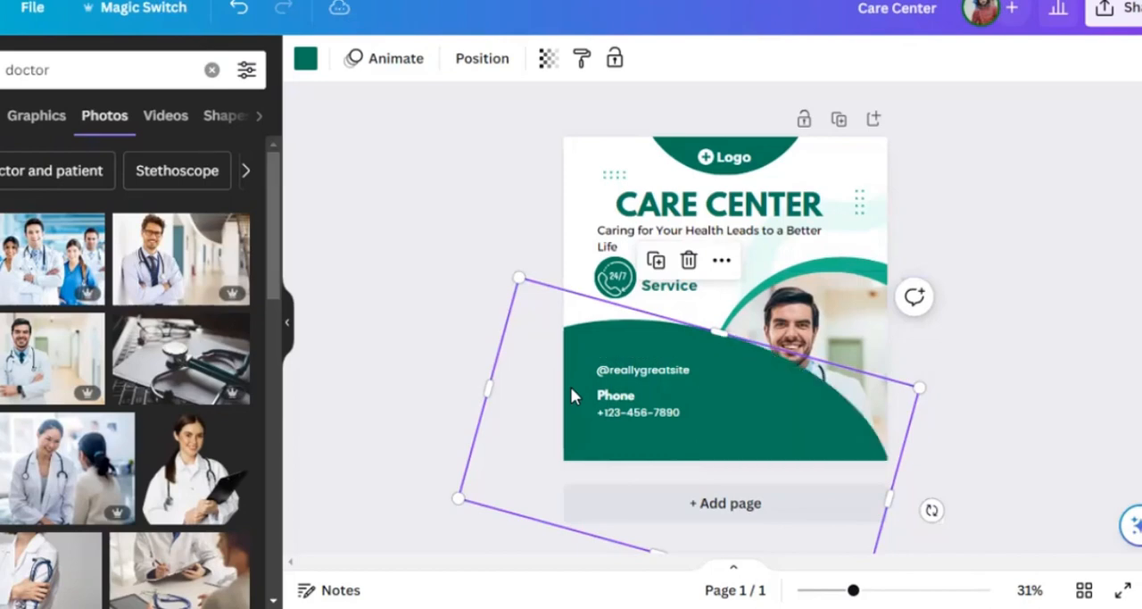
key(ctrl+bracketright)
key(ctrl+bracketright)
key(ctrl+bracketleft)
key(ctrl+bracketleft)
key(ctrl+bracketleft)
key(ctrl+bracketleft)
key(ctrl+bracketleft)
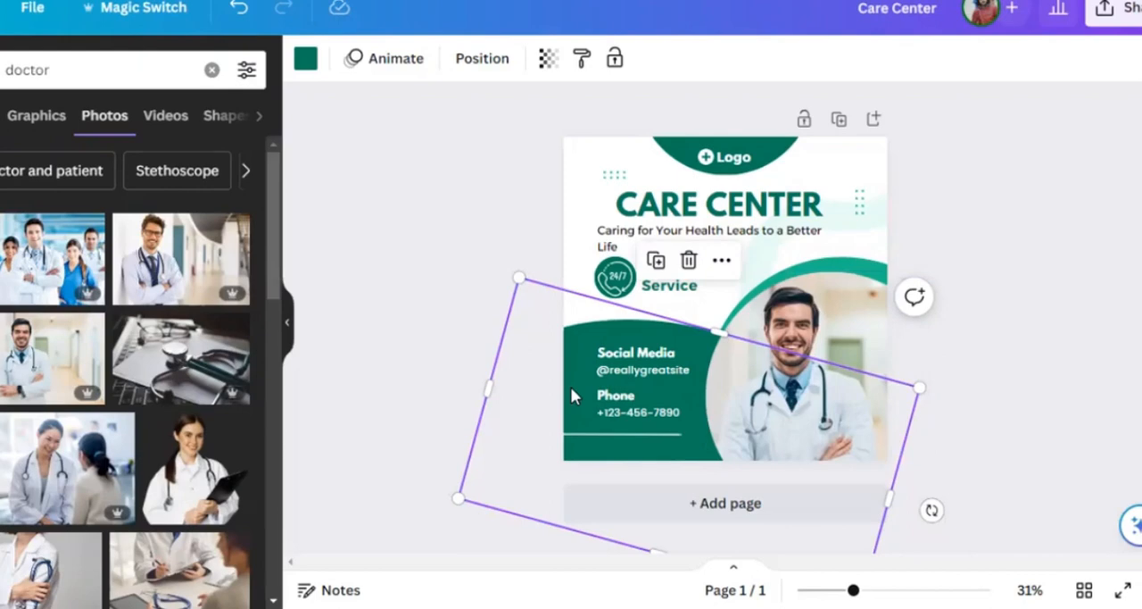
- Try bringing the dark green shape forward over all the contact details, send it back beneath them and the white line, and deselect it
key(ctrl+bracketright)
key(ctrl+bracketright)
key(ctrl+bracketright)
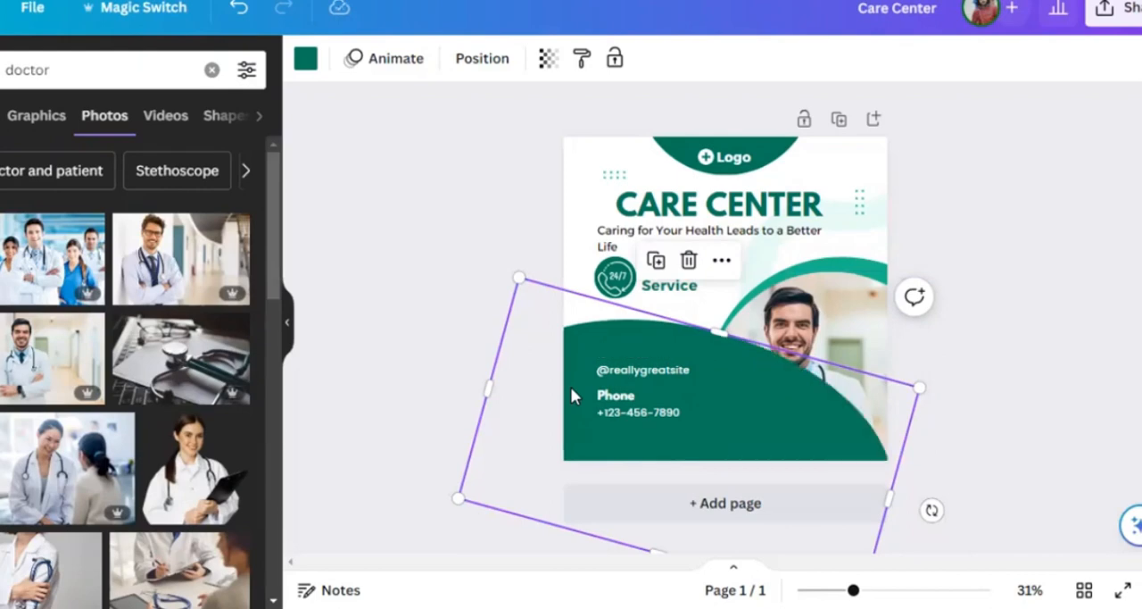
key(ctrl+bracketright)
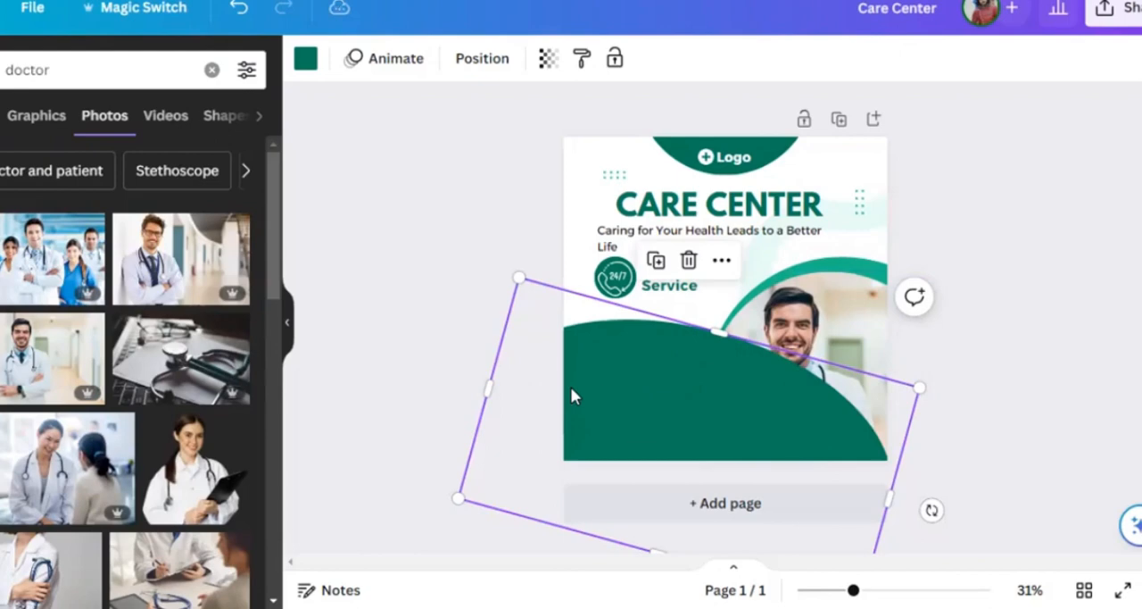
key(ctrl+bracketleft)
key(ctrl+bracketleft)
key(ctrl+bracketleft)
key(ctrl+bracketleft)
key(ctrl+bracketleft)
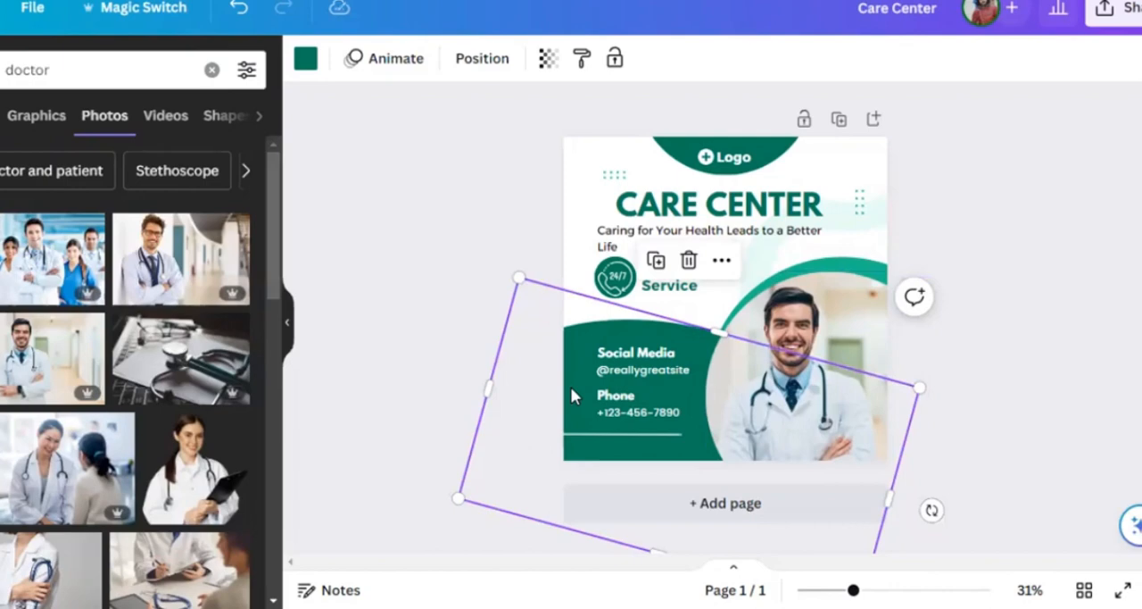
click(489, 288)
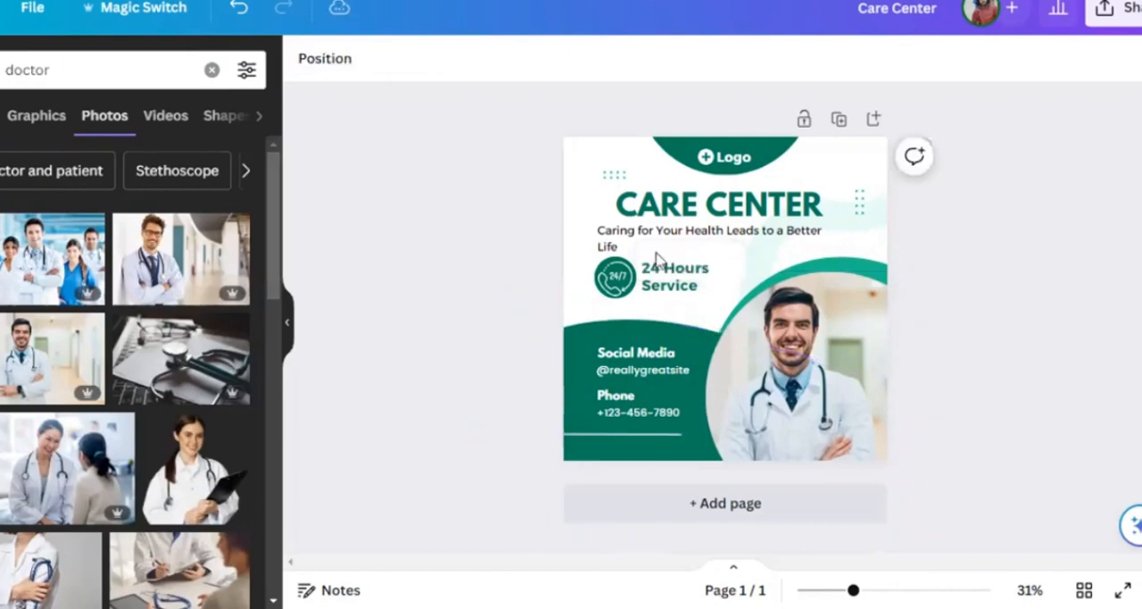
- Center the CARE CENTER heading horizontally on the page
click(659, 254)
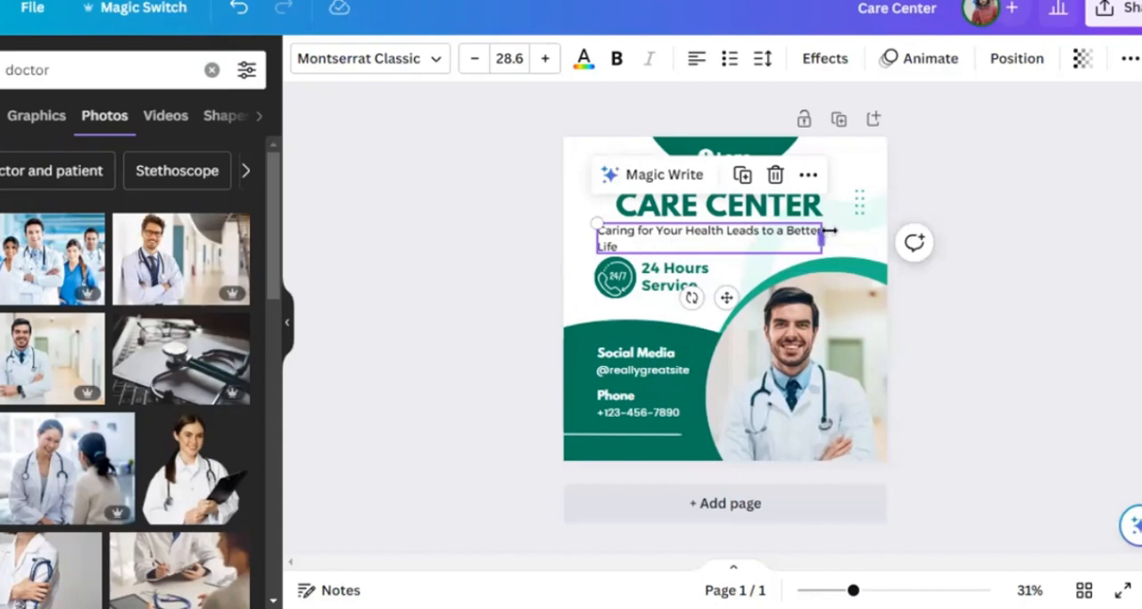
click(772, 206)
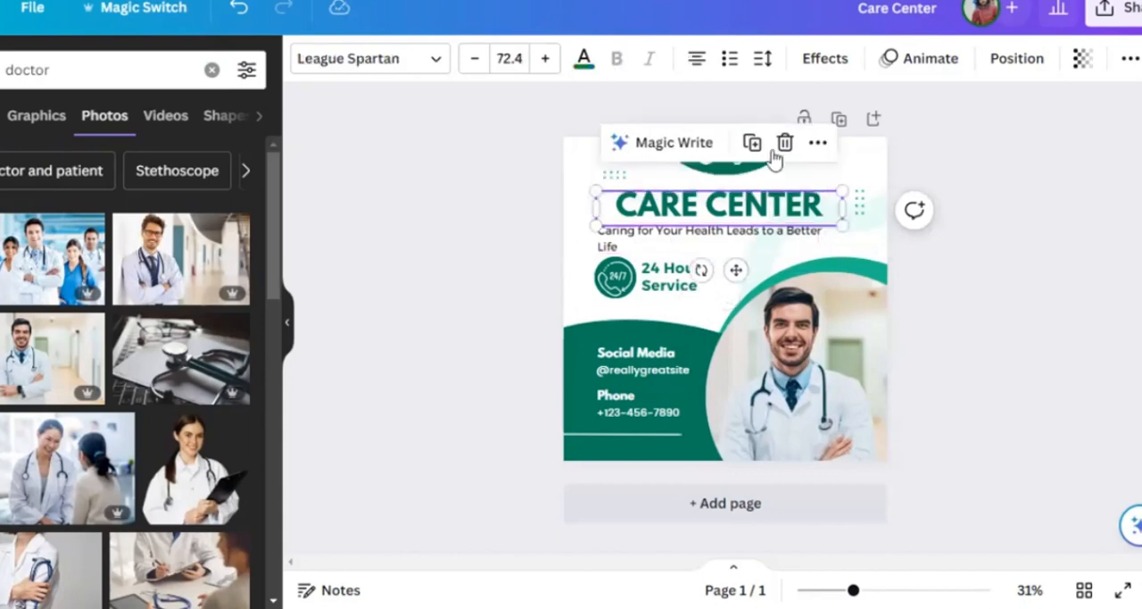
click(997, 64)
click(136, 275)
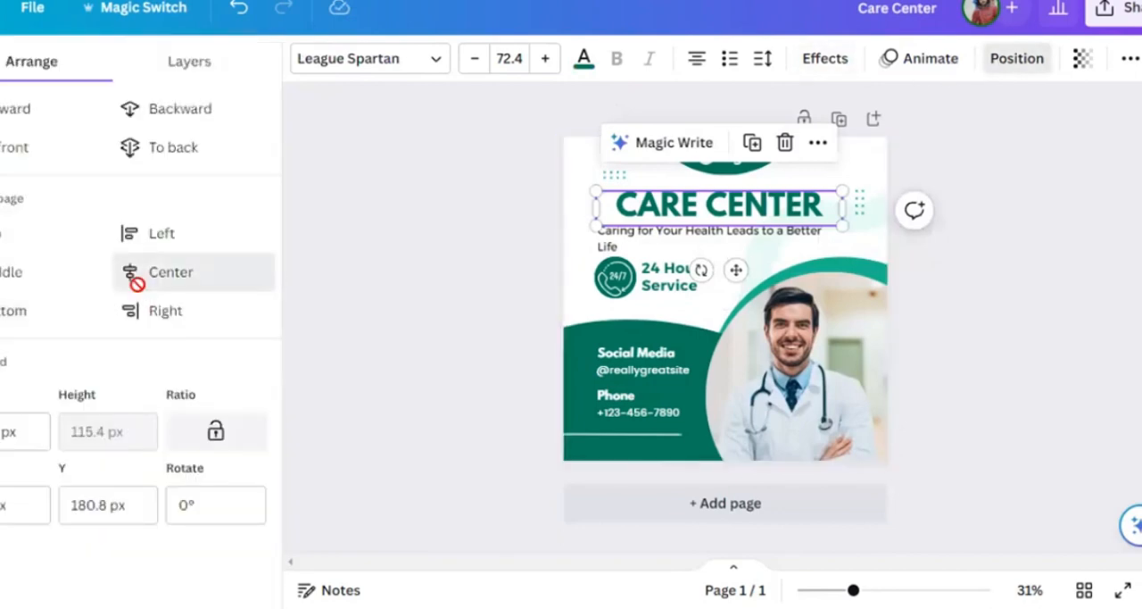
click(522, 226)
- Widen the tagline's text box under the heading until the text fits on one line, and center it horizontally on the page
click(662, 238)
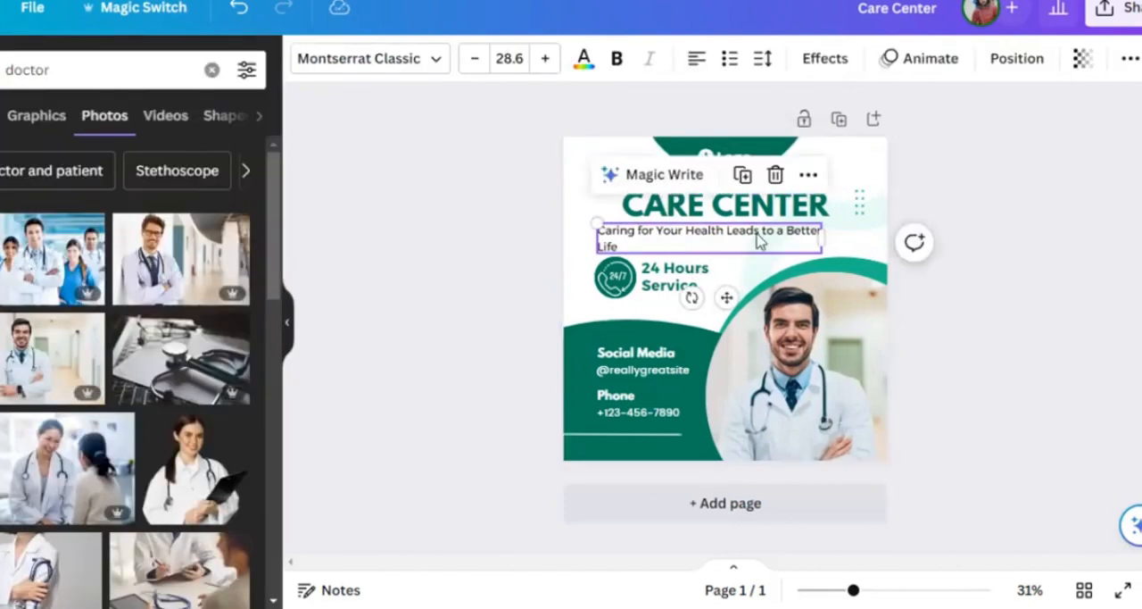
click(1022, 60)
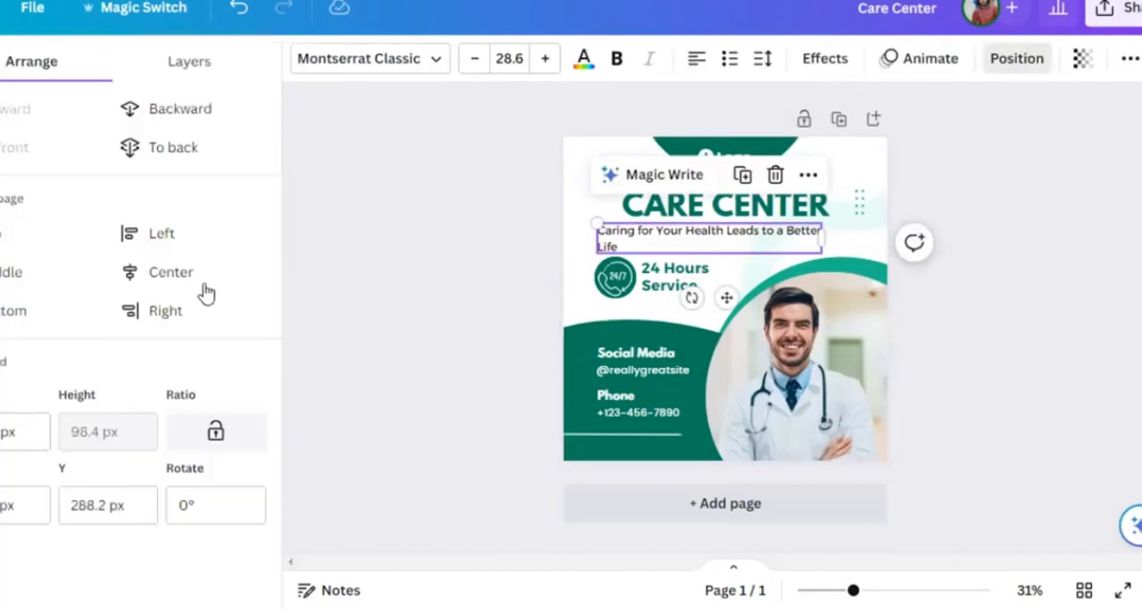
click(179, 273)
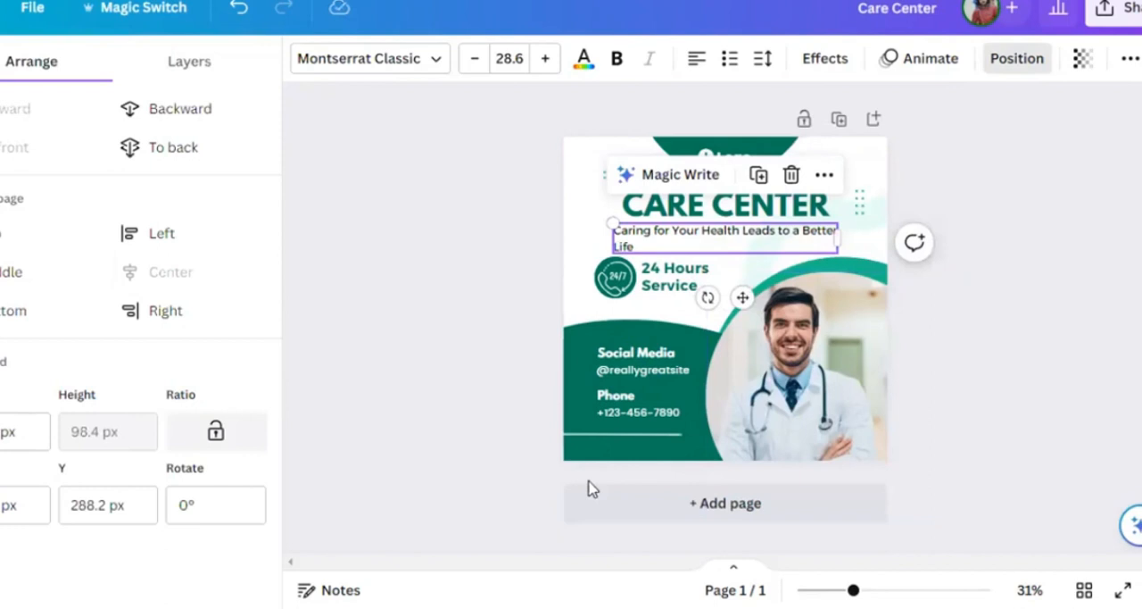
drag(840, 235, 876, 230)
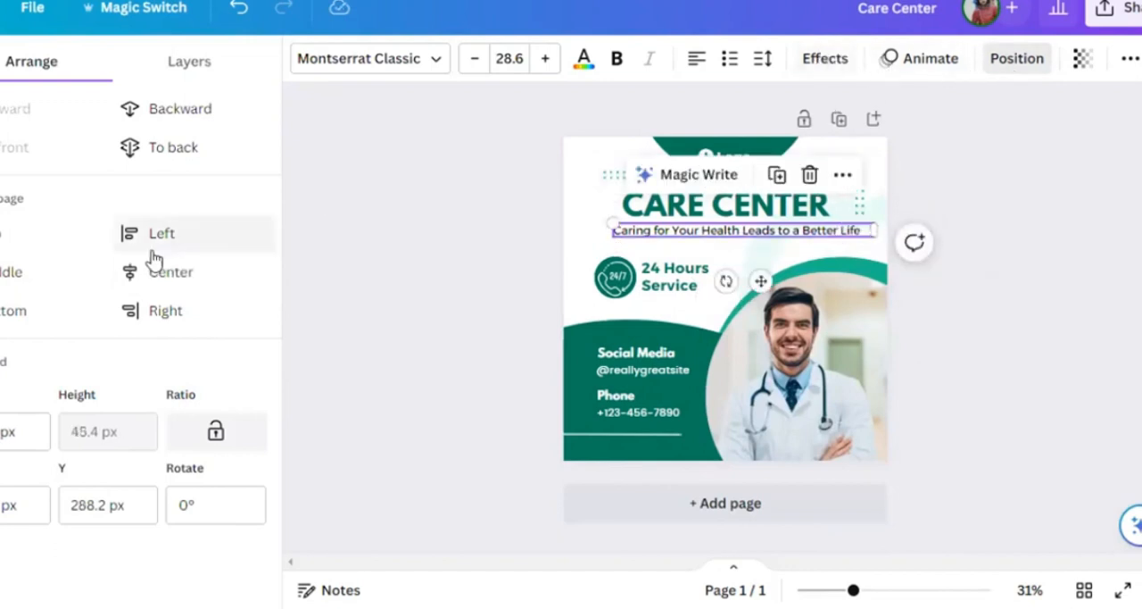
click(255, 279)
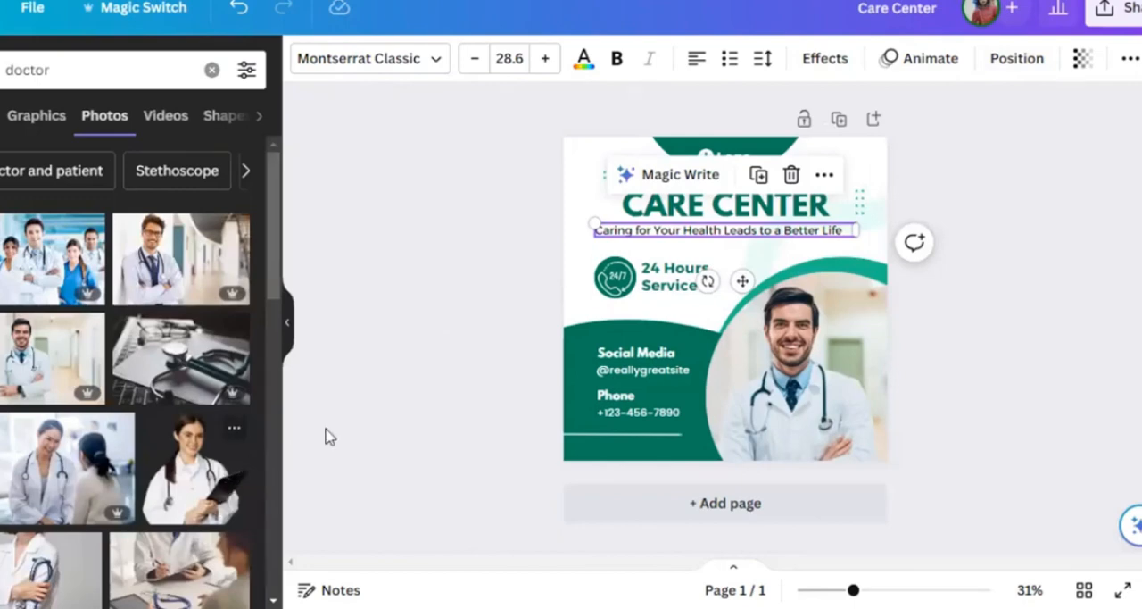
click(390, 148)
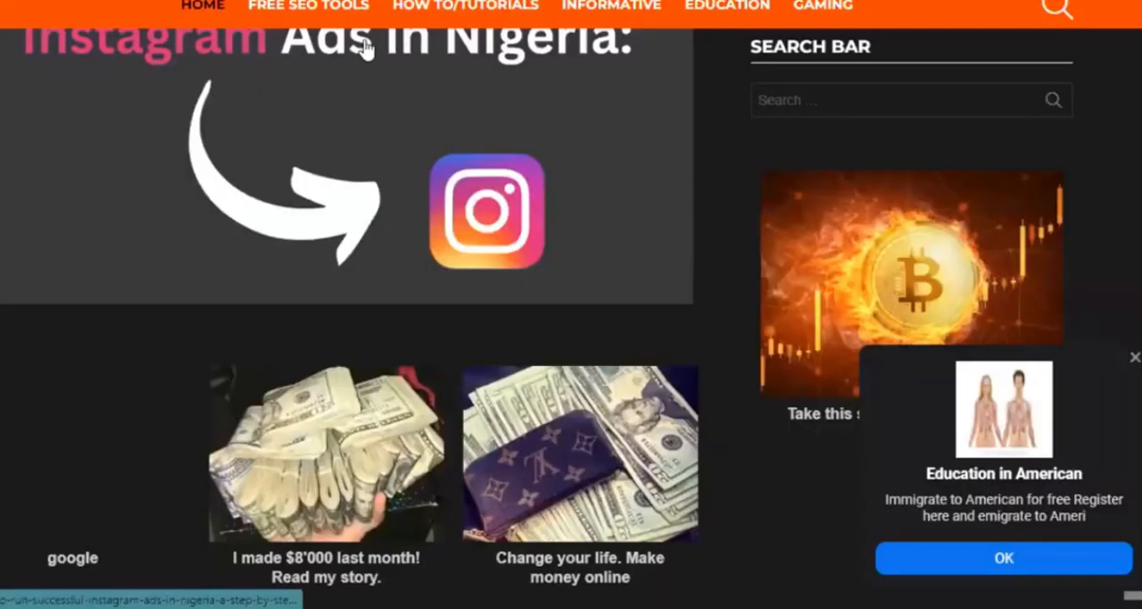
- Switch to a new Chrome tab and enter "bingo tingo" as the web search
scroll(366, 49, up, 2)
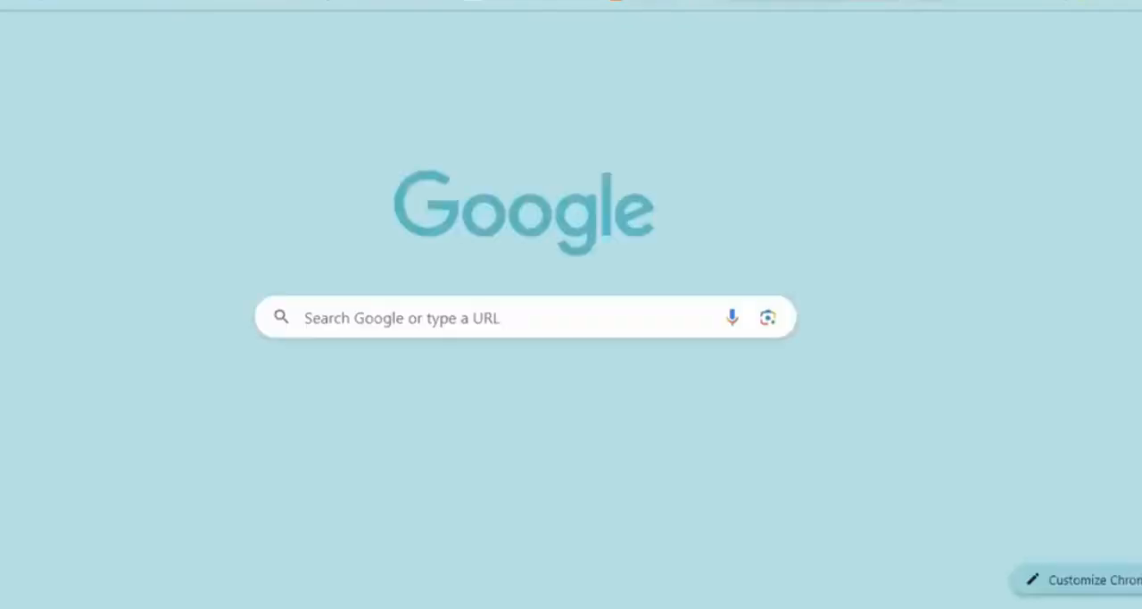
text(bingo t)
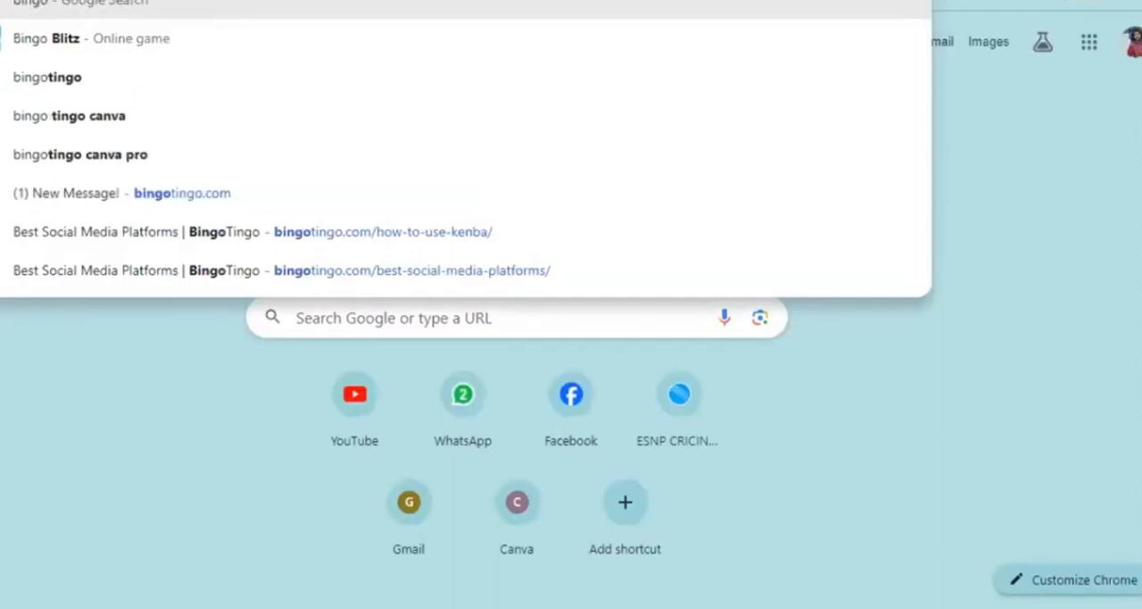
text(ingo)
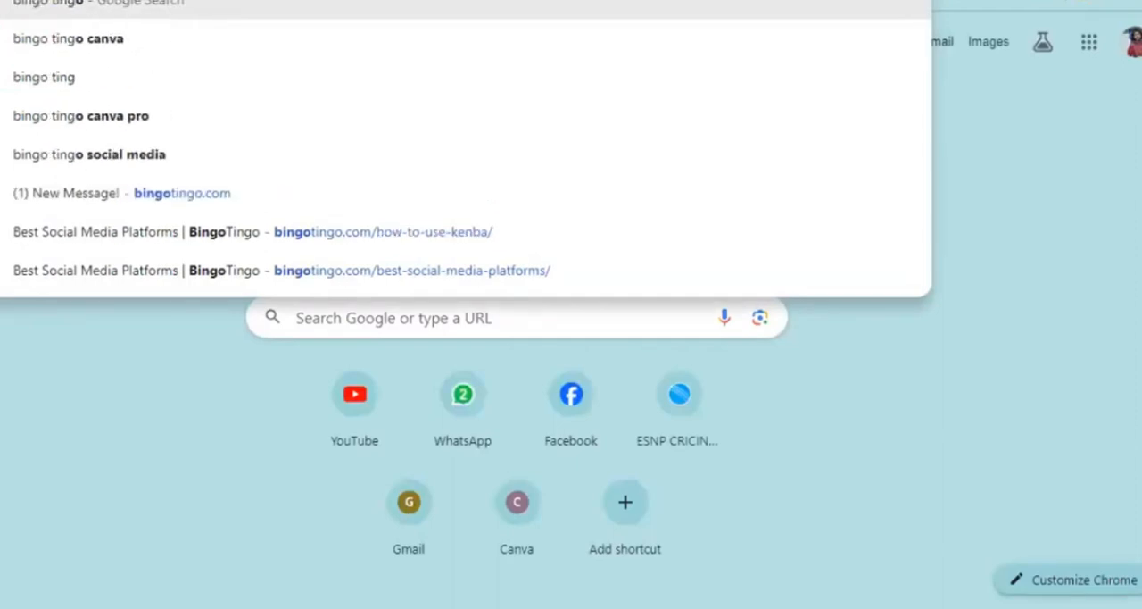